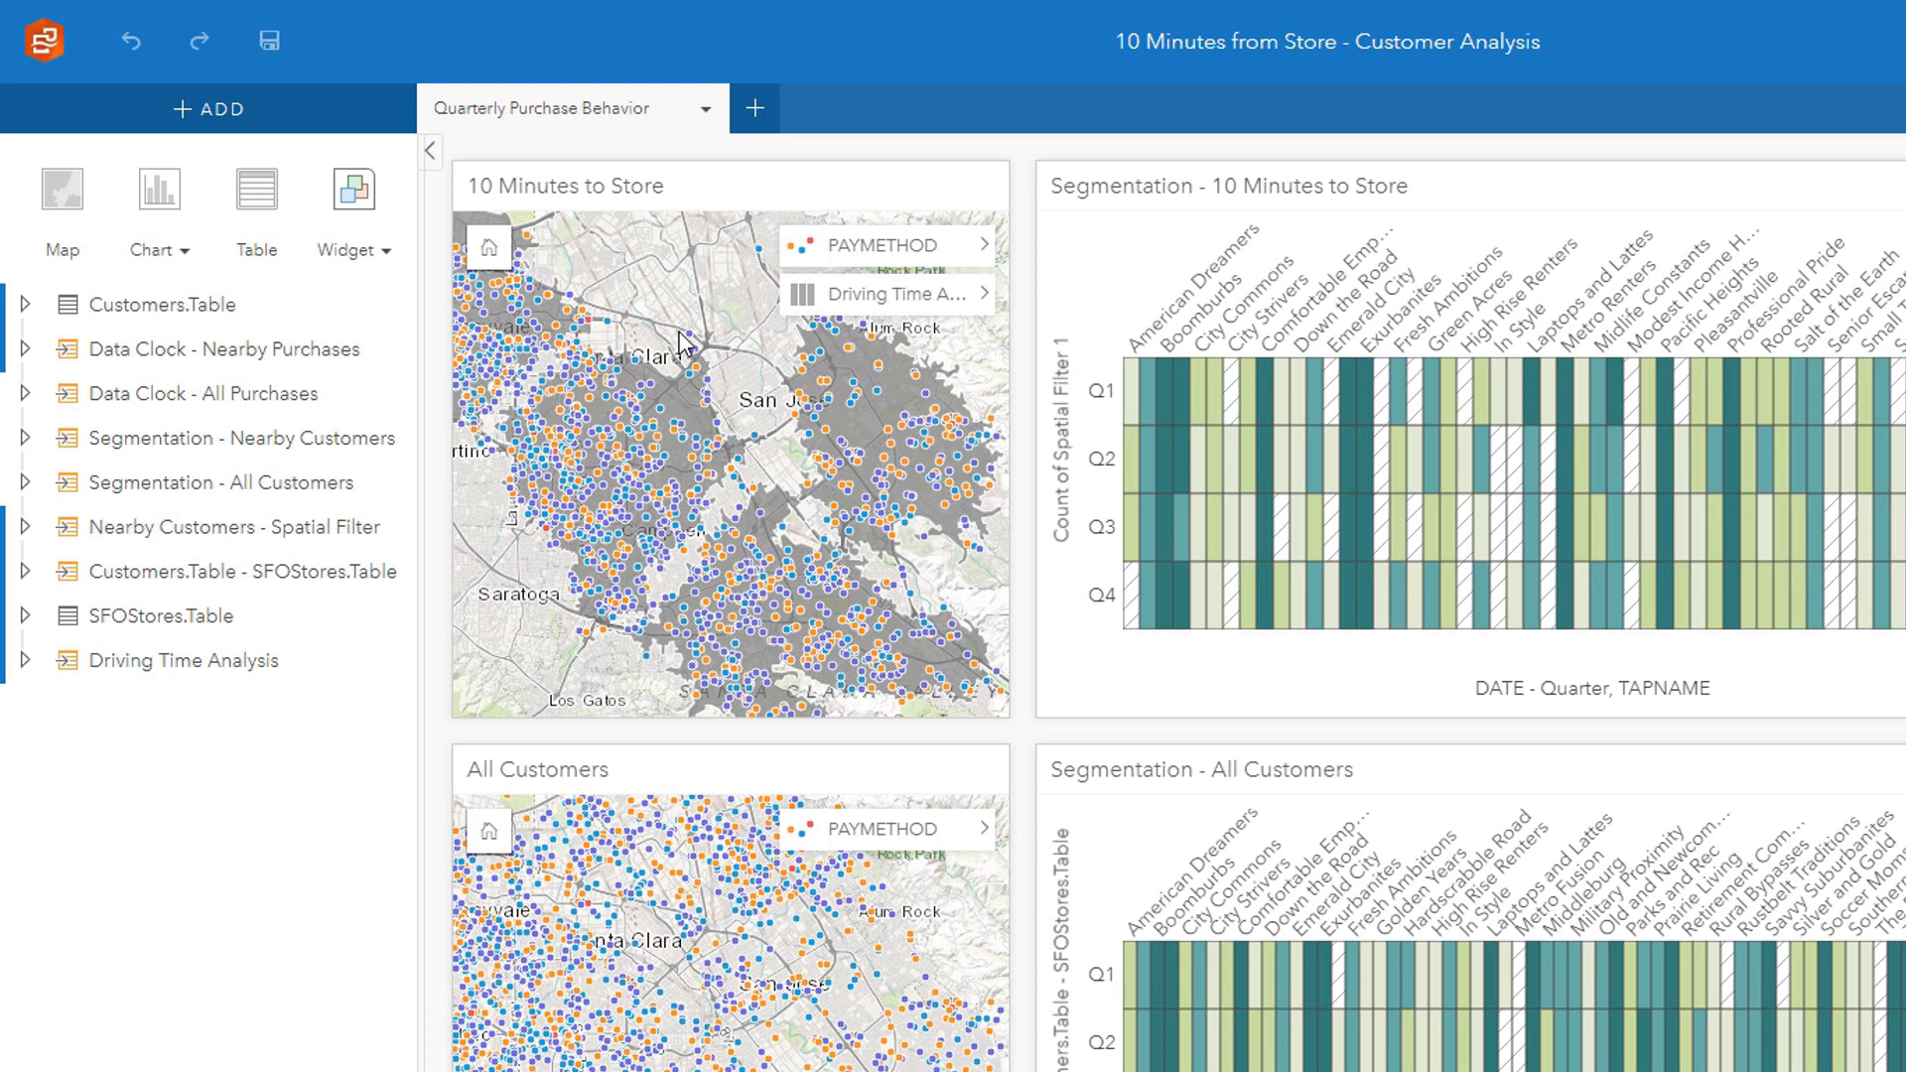
Copy the 10 Minutes to Store and All Customers map cards from Quarterly Purchase Behavior onto a new page.
mouse_move(877, 418)
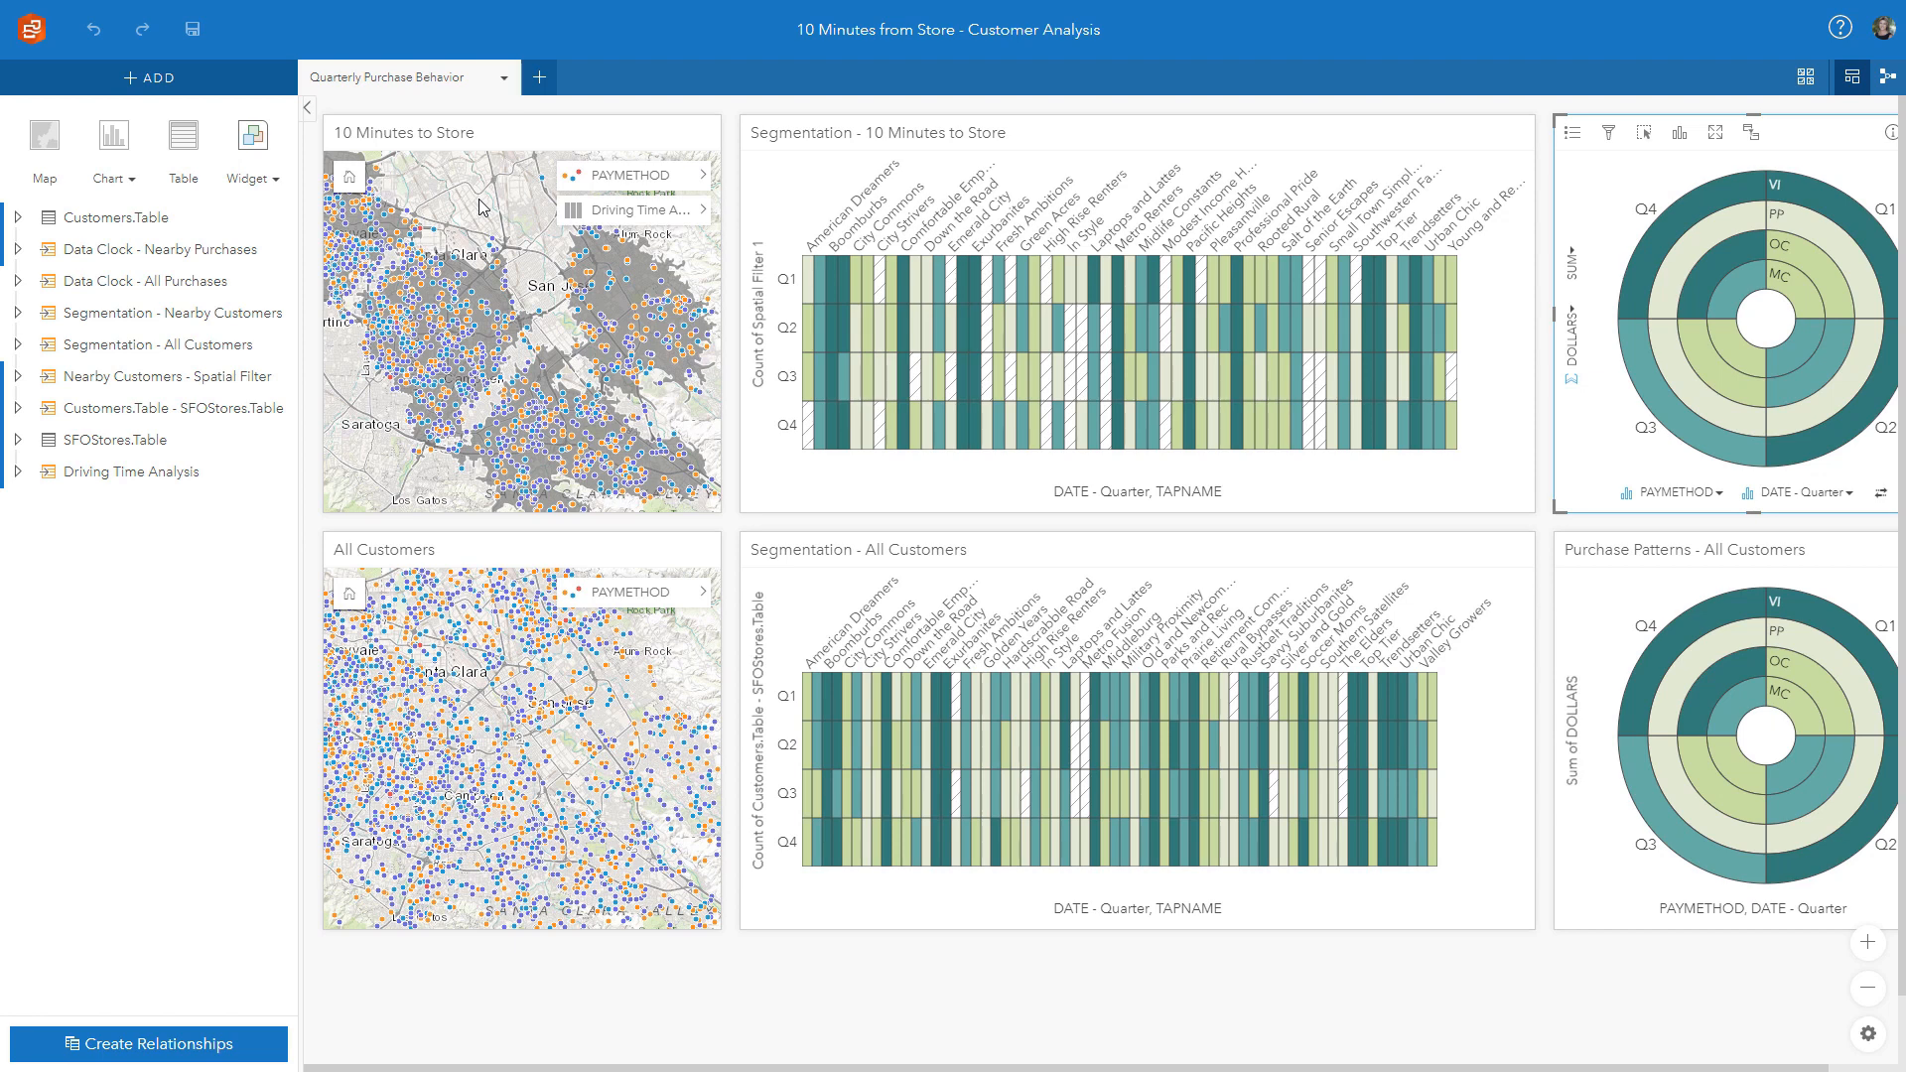
left_click(760, 975)
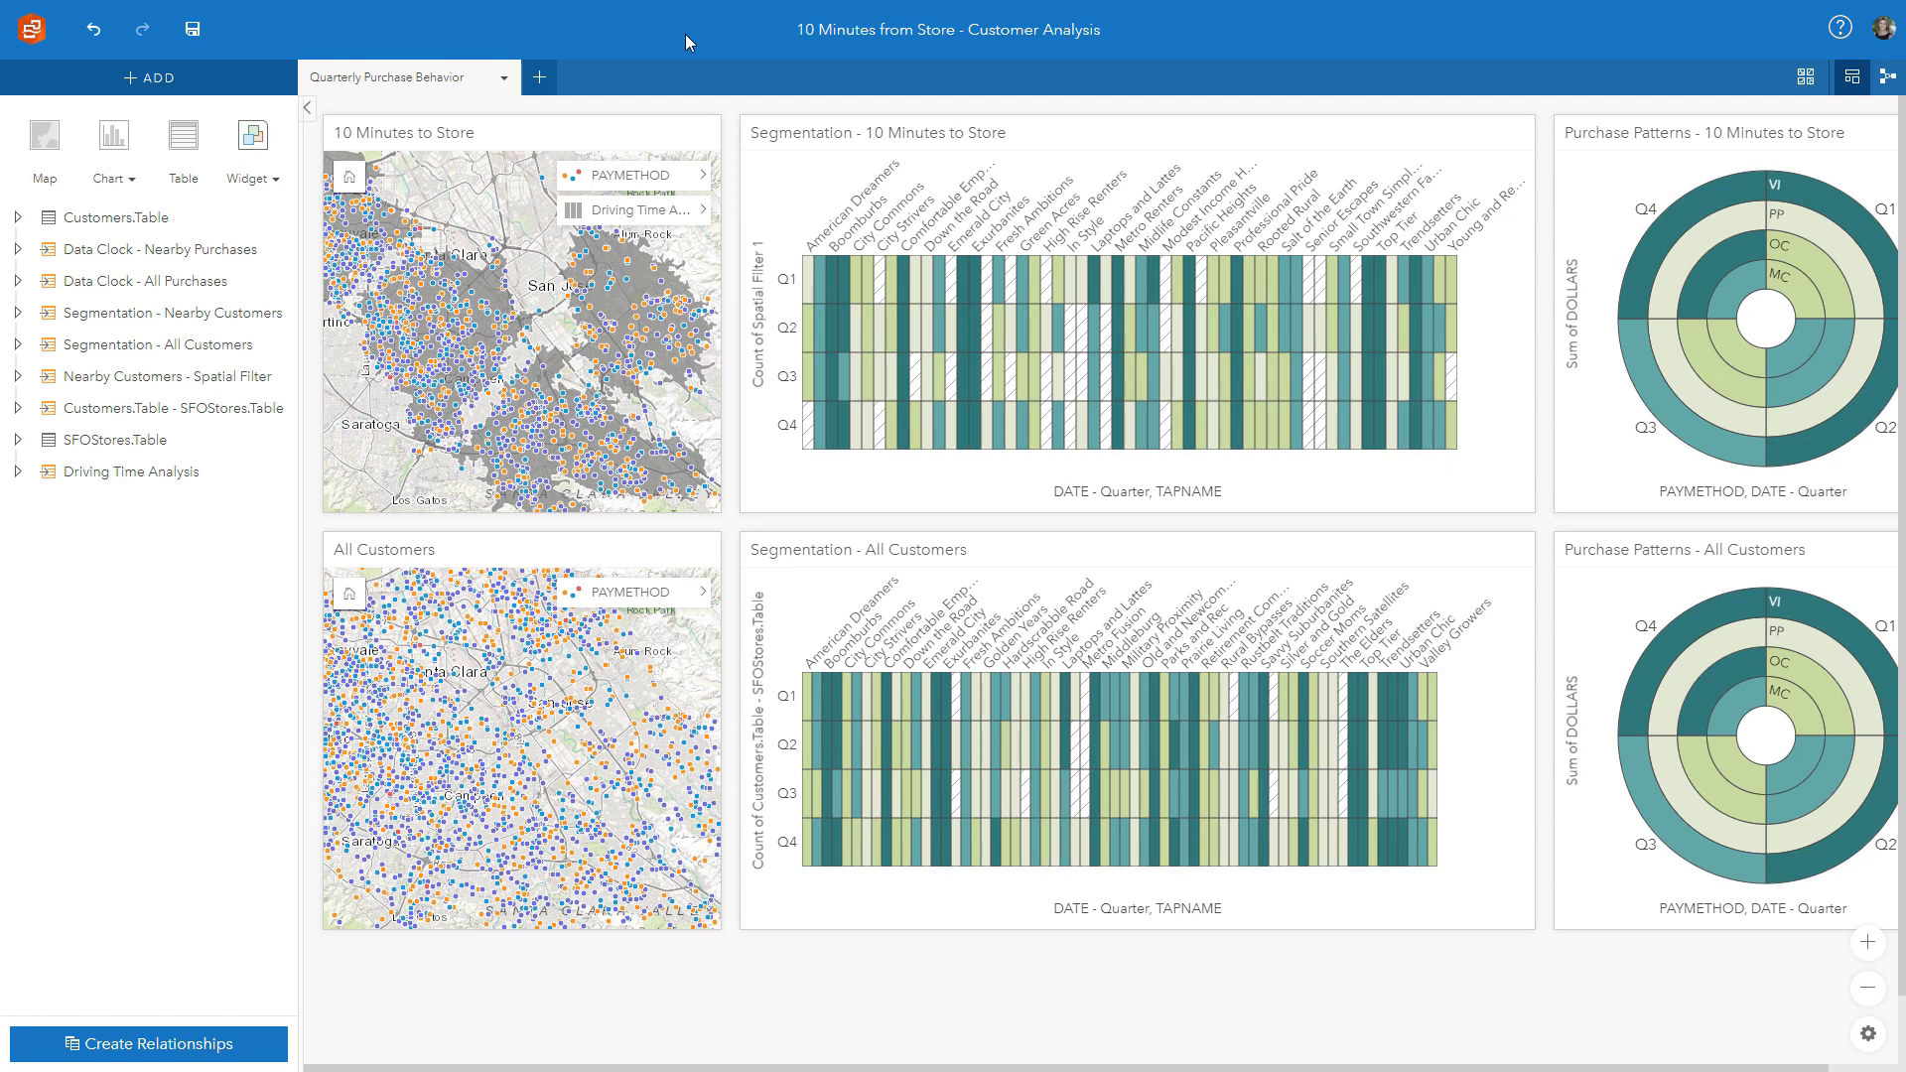
left_click_drag(493, 151, 534, 71)
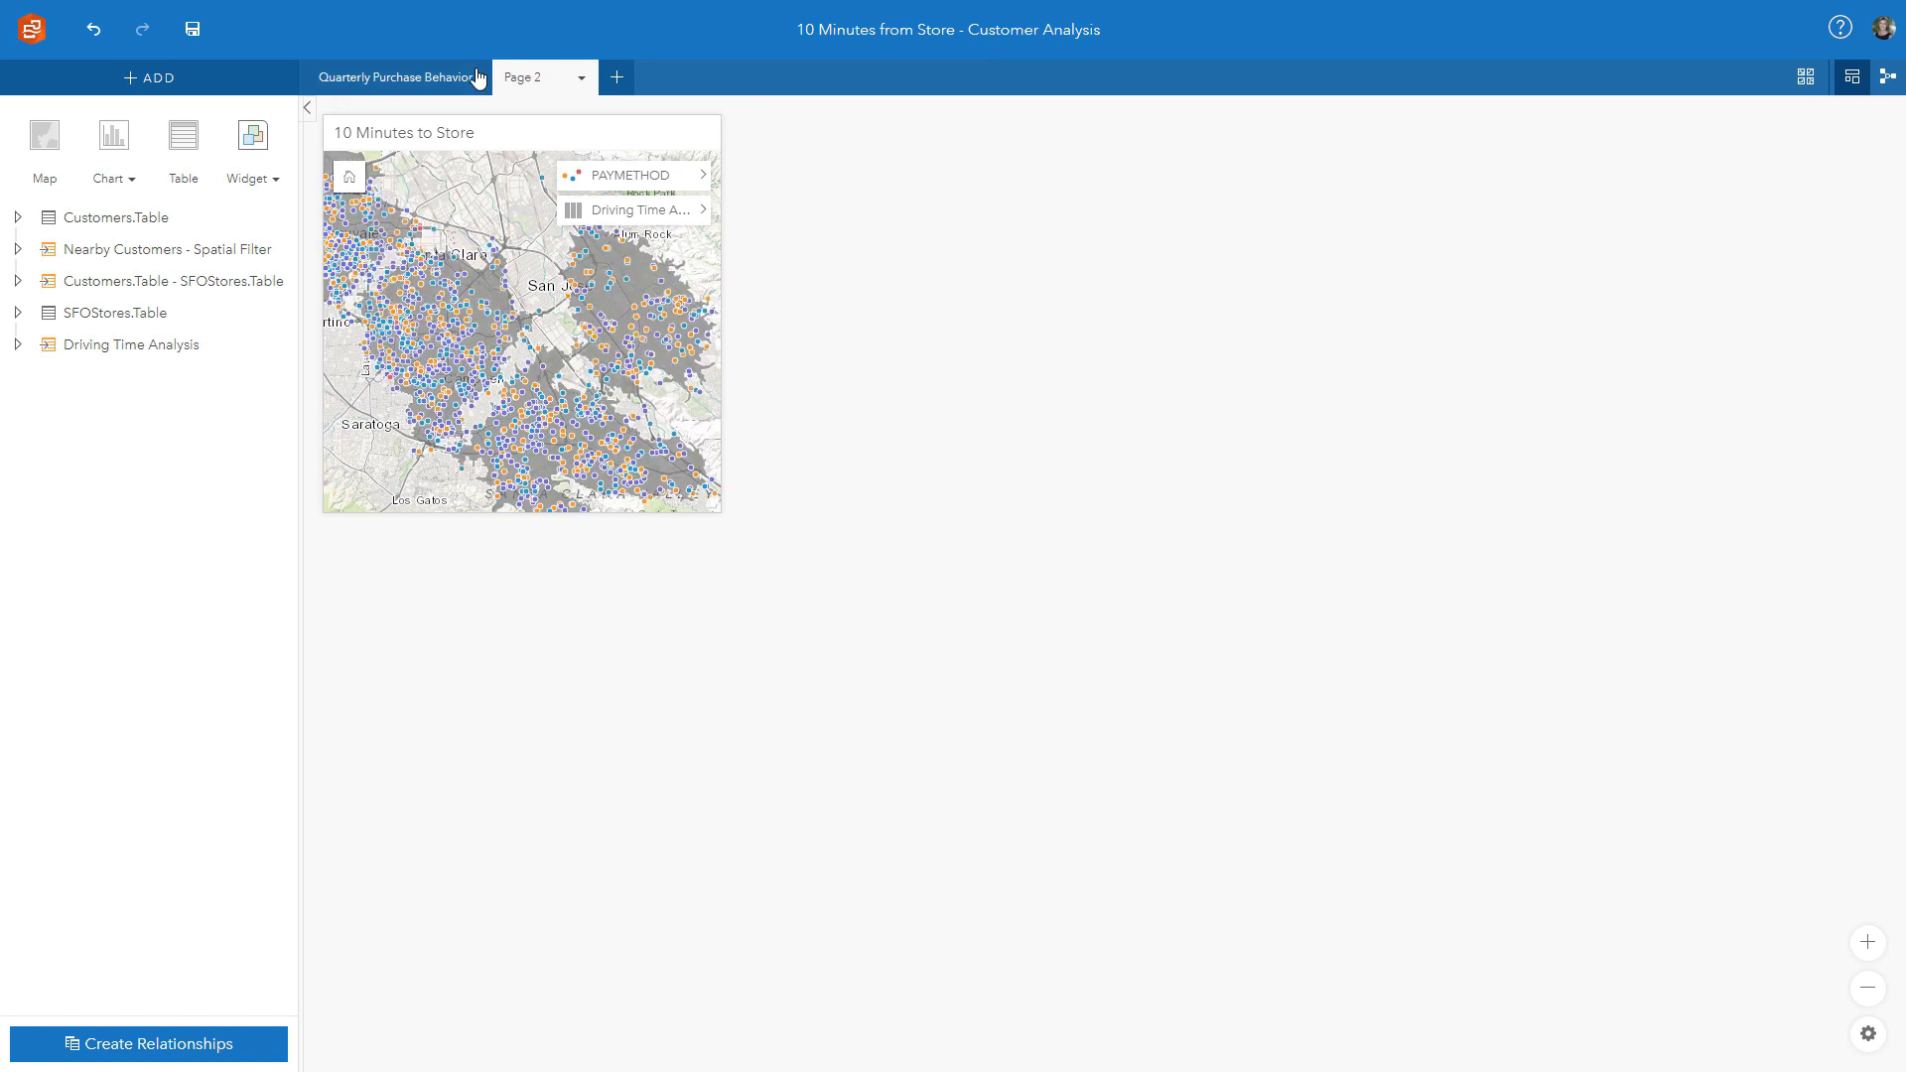
left_click(412, 79)
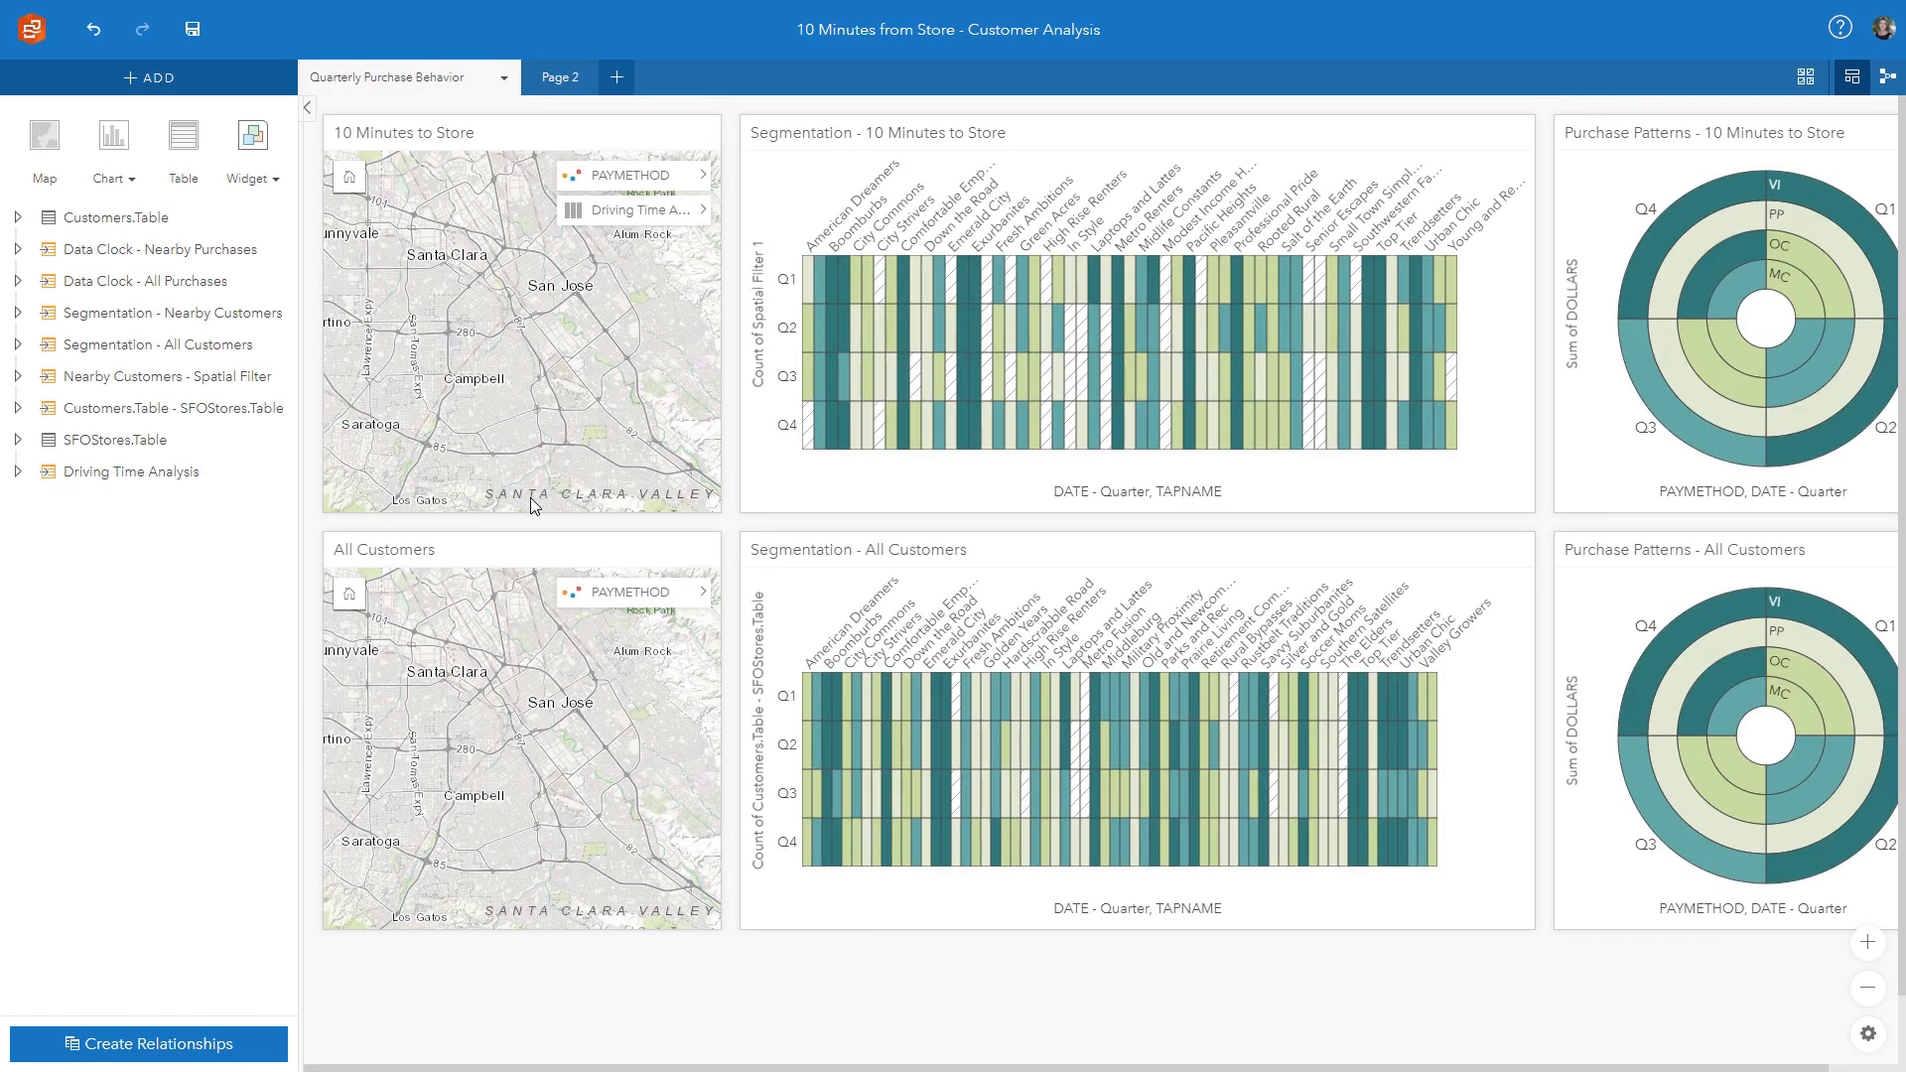
left_click_drag(615, 546, 560, 80)
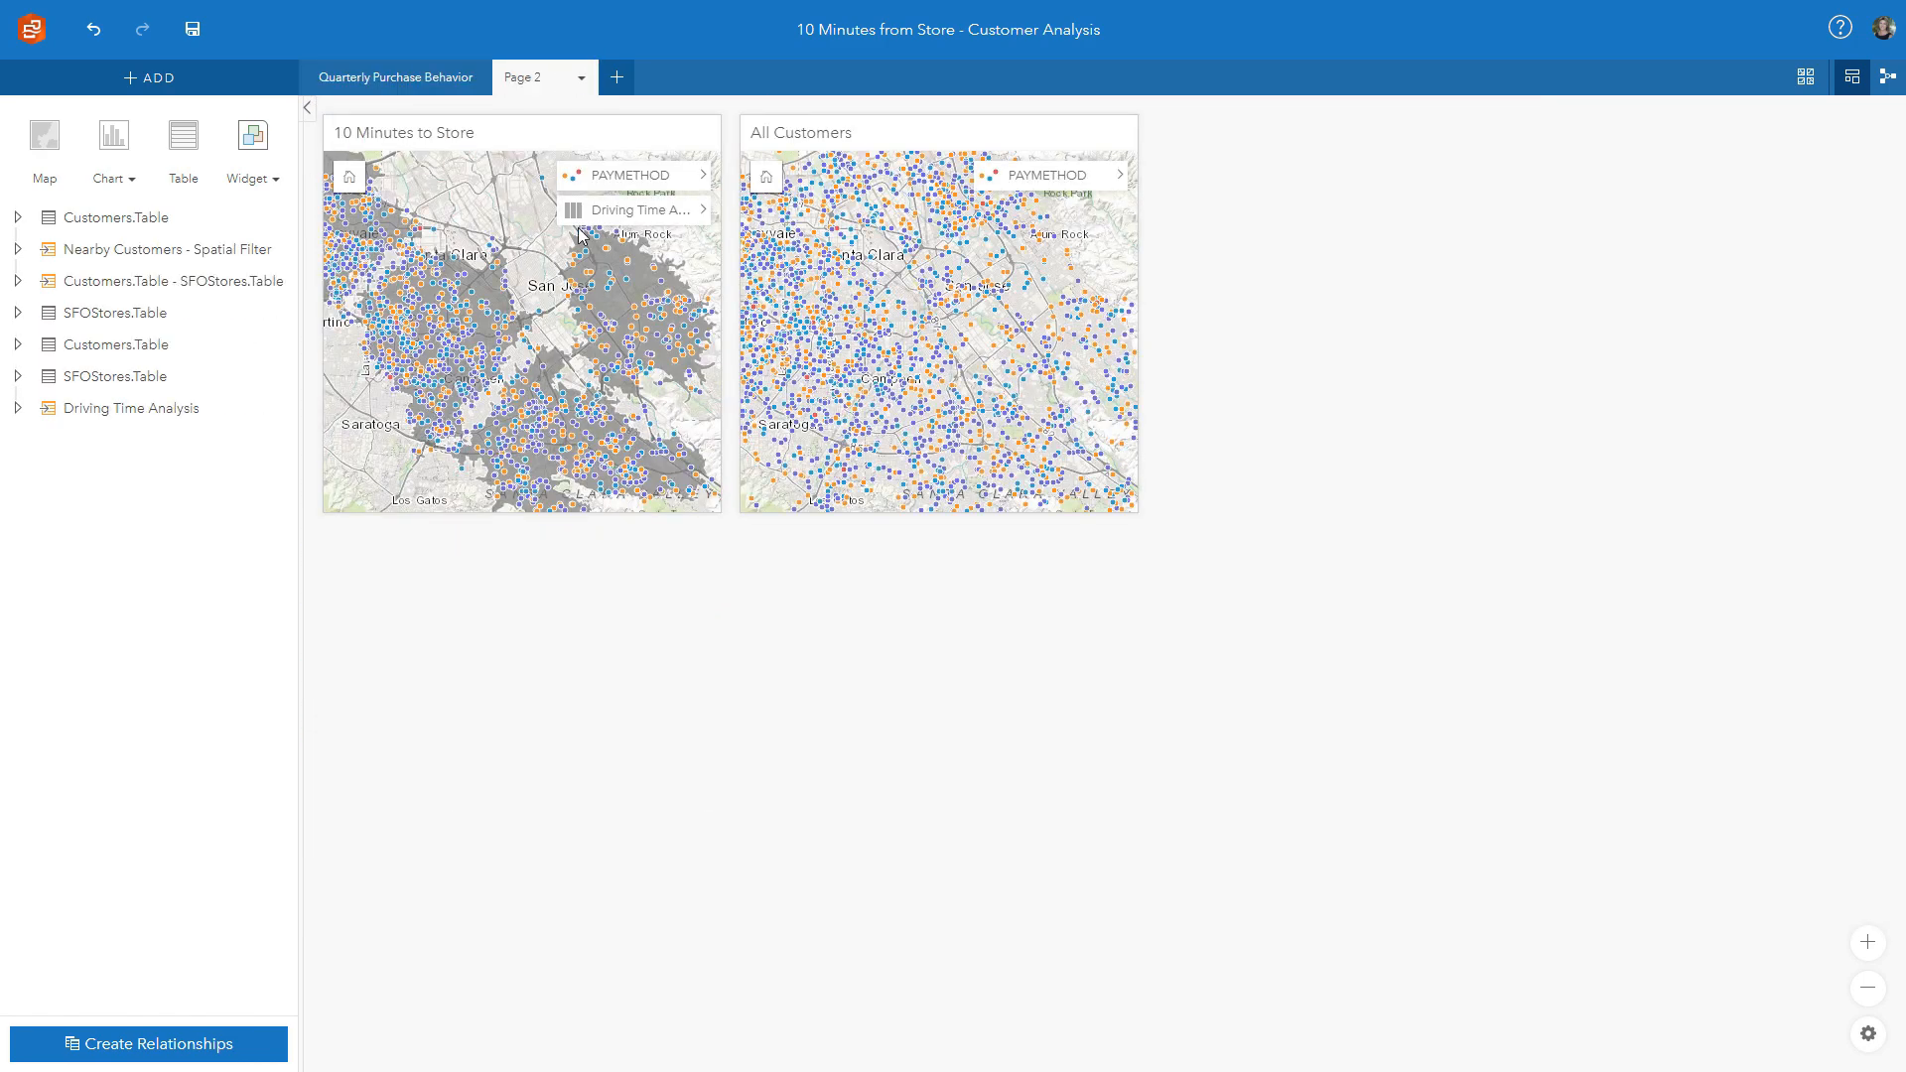
Spatially filter the All Customers map's PAYMETHOD layer by the selected Tully Road drive-time area, using Driving Time Analysis and Intersects.
left_click(615, 310)
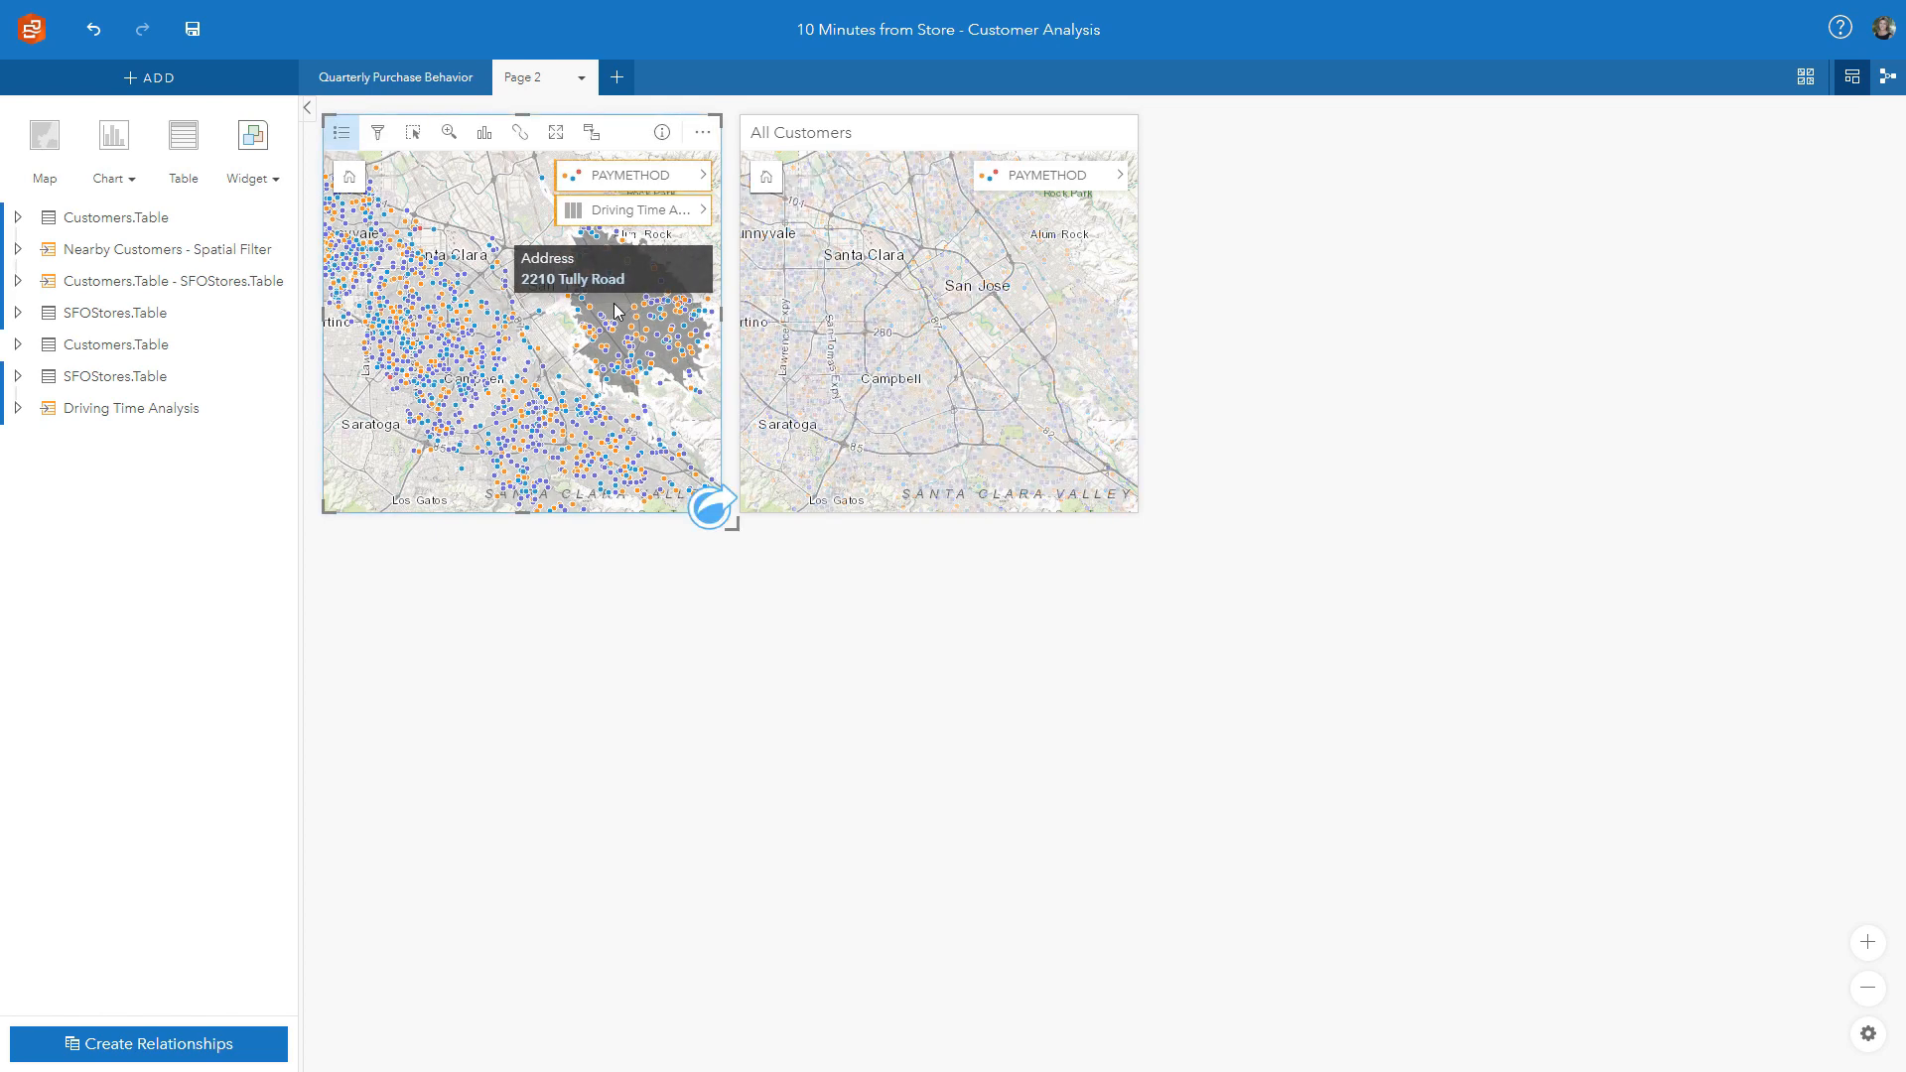
left_click_drag(615, 310, 1025, 392)
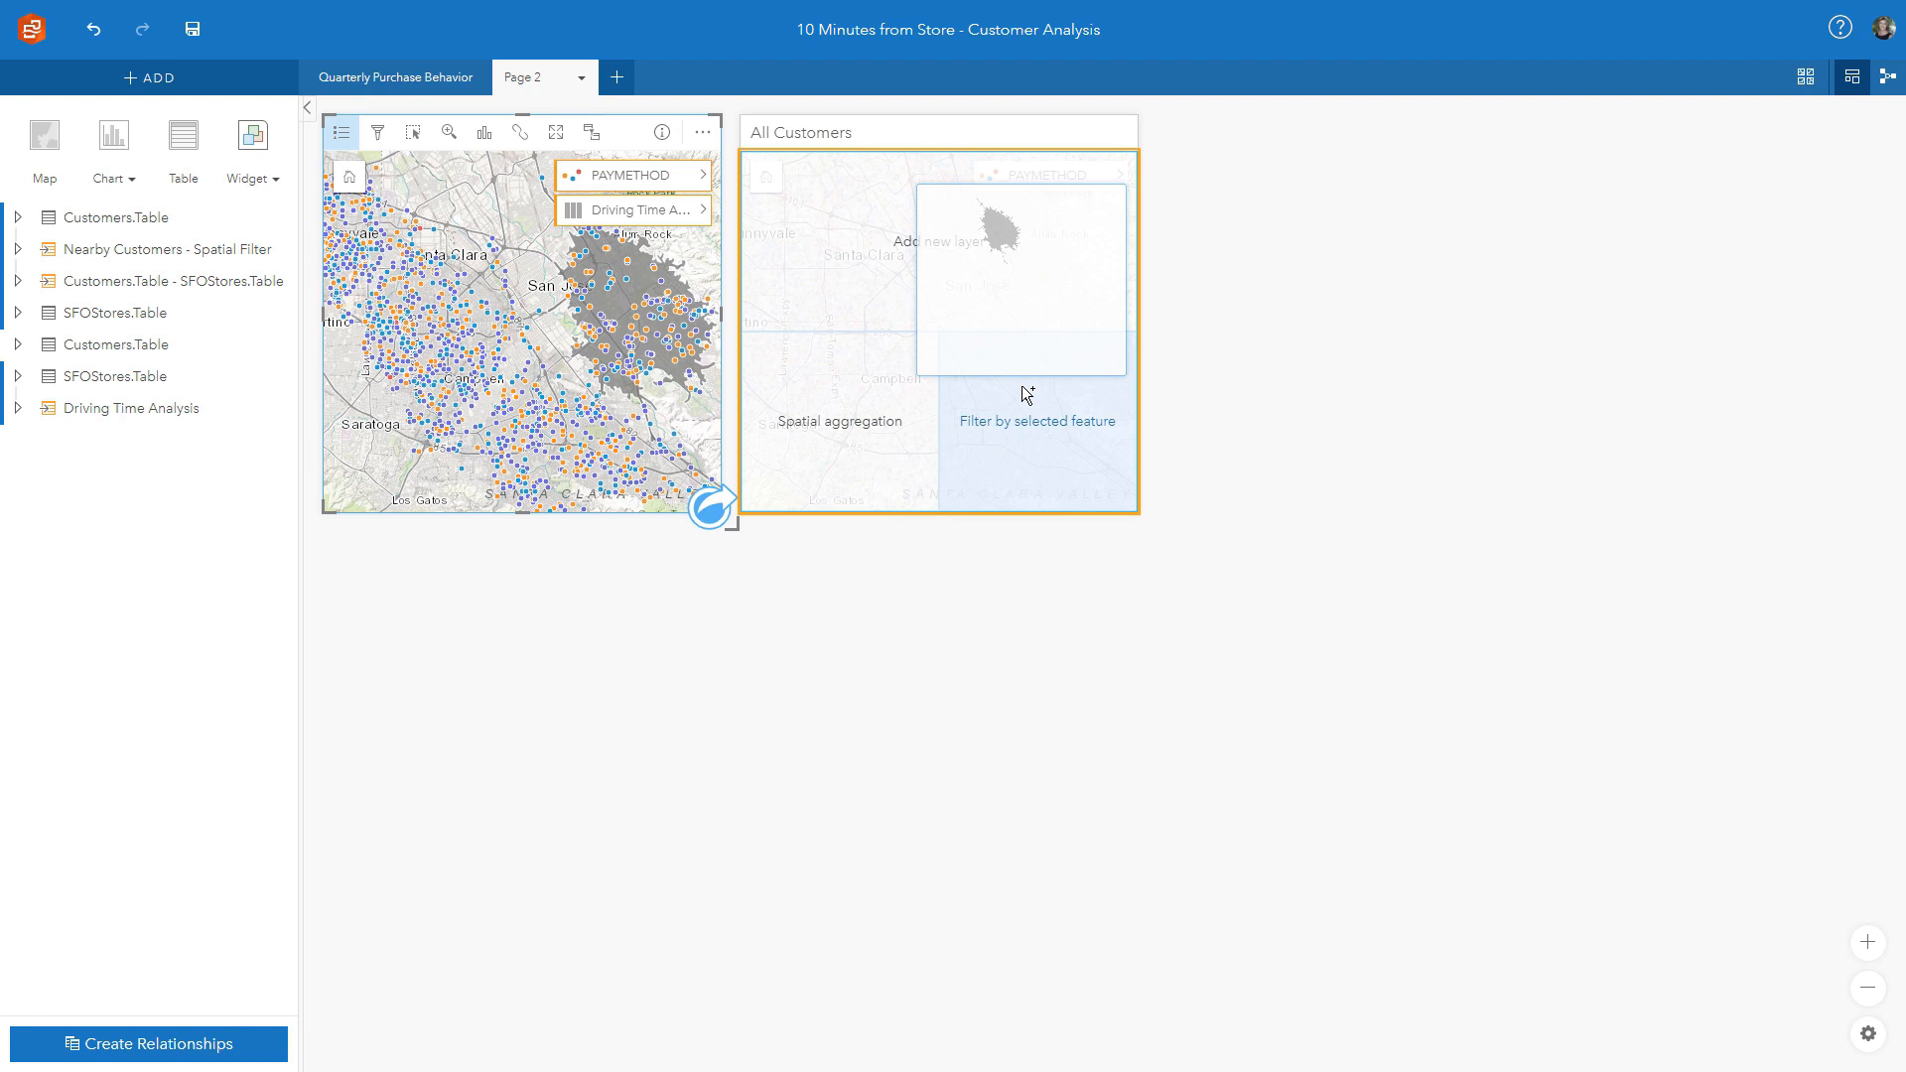
left_click_drag(1027, 394, 1029, 395)
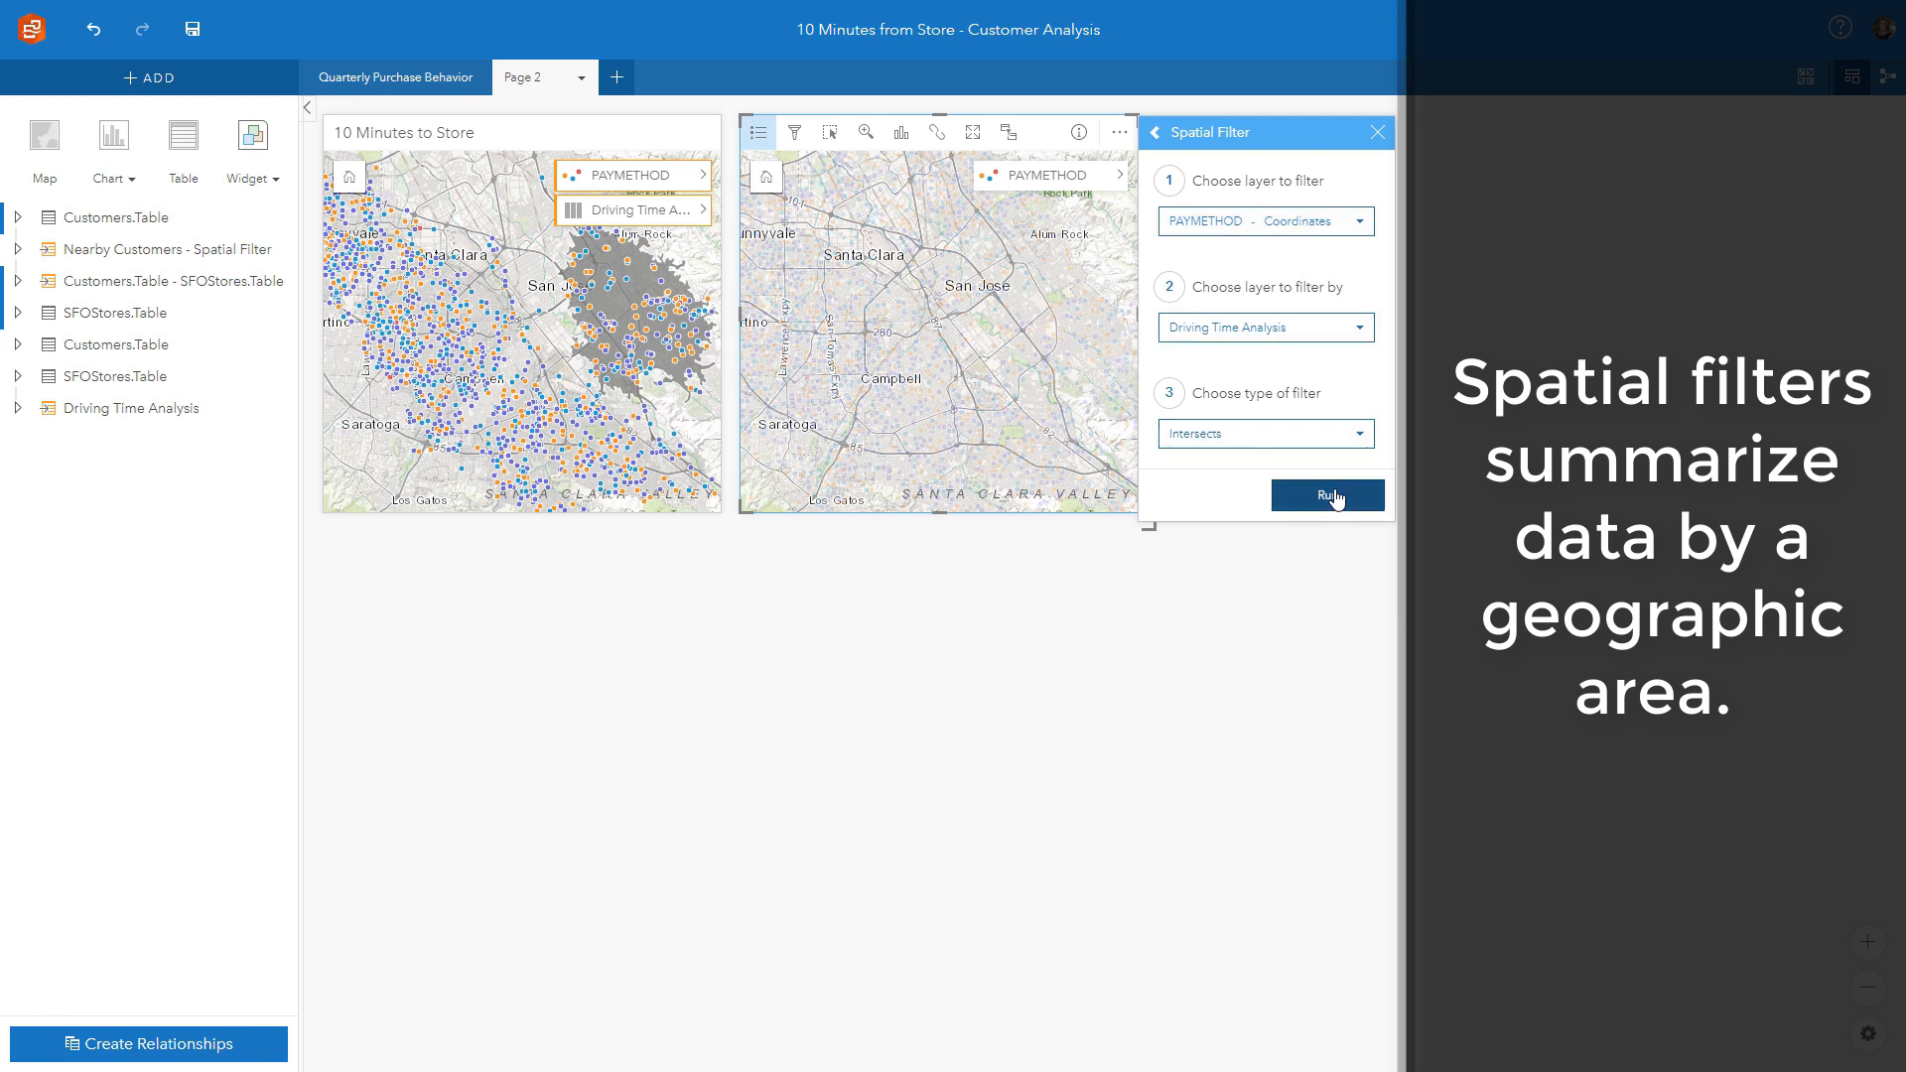
left_click(1331, 494)
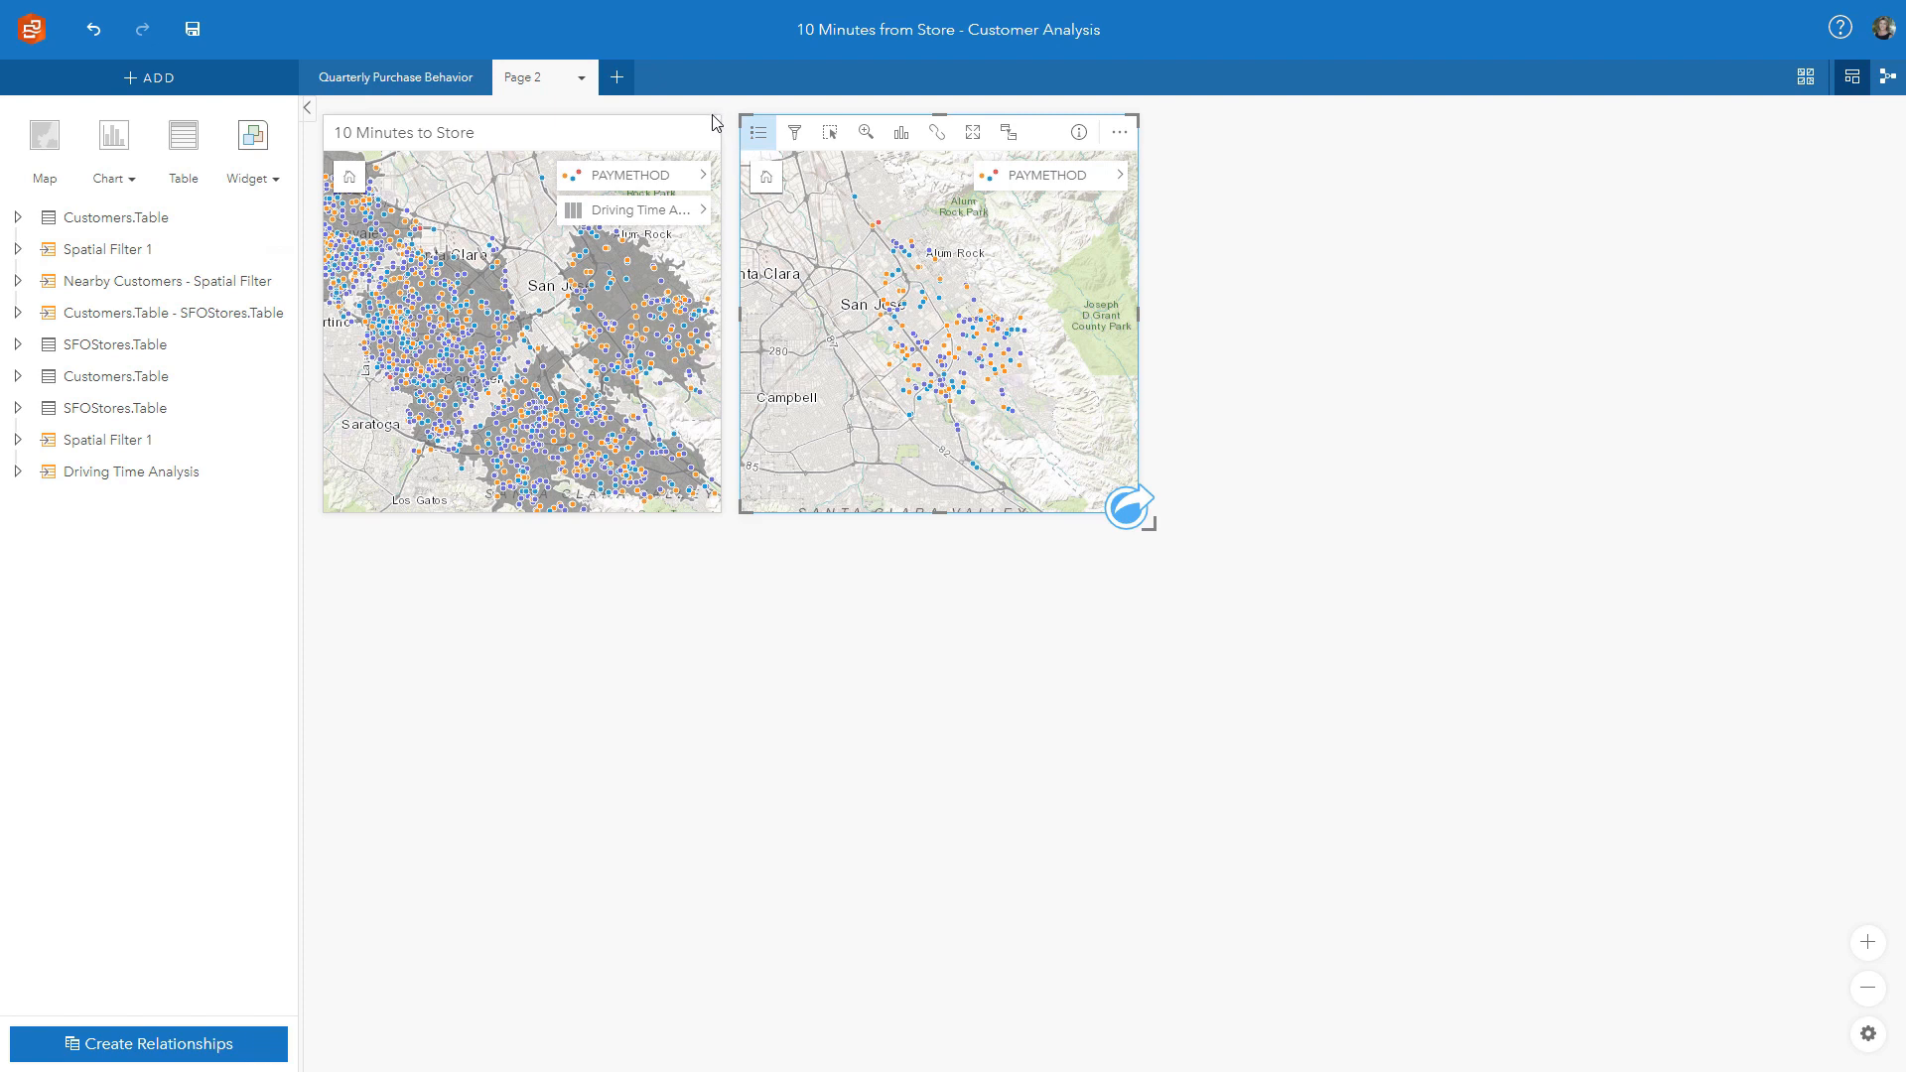
Rename the new spatial filter dataset as Tully Road Store.
mouse_move(66, 252)
left_click(250, 251)
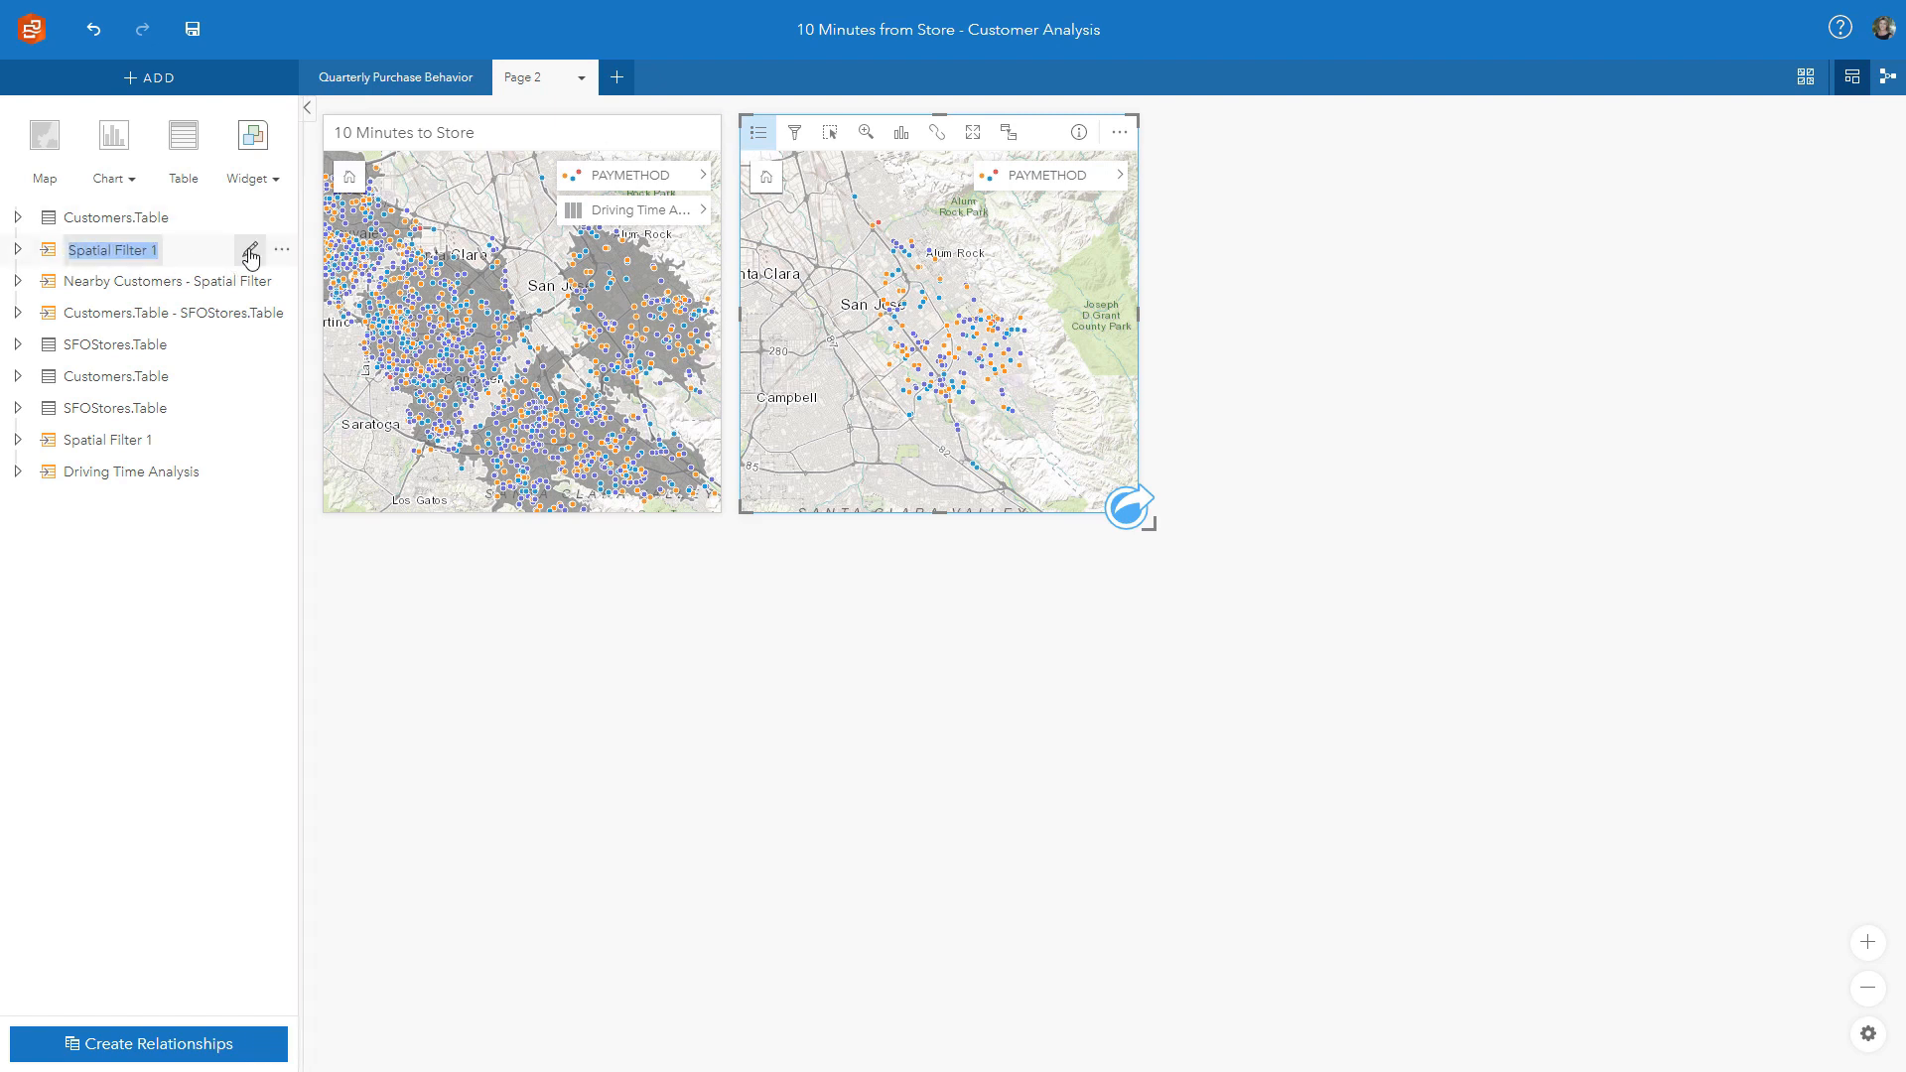
type("T")
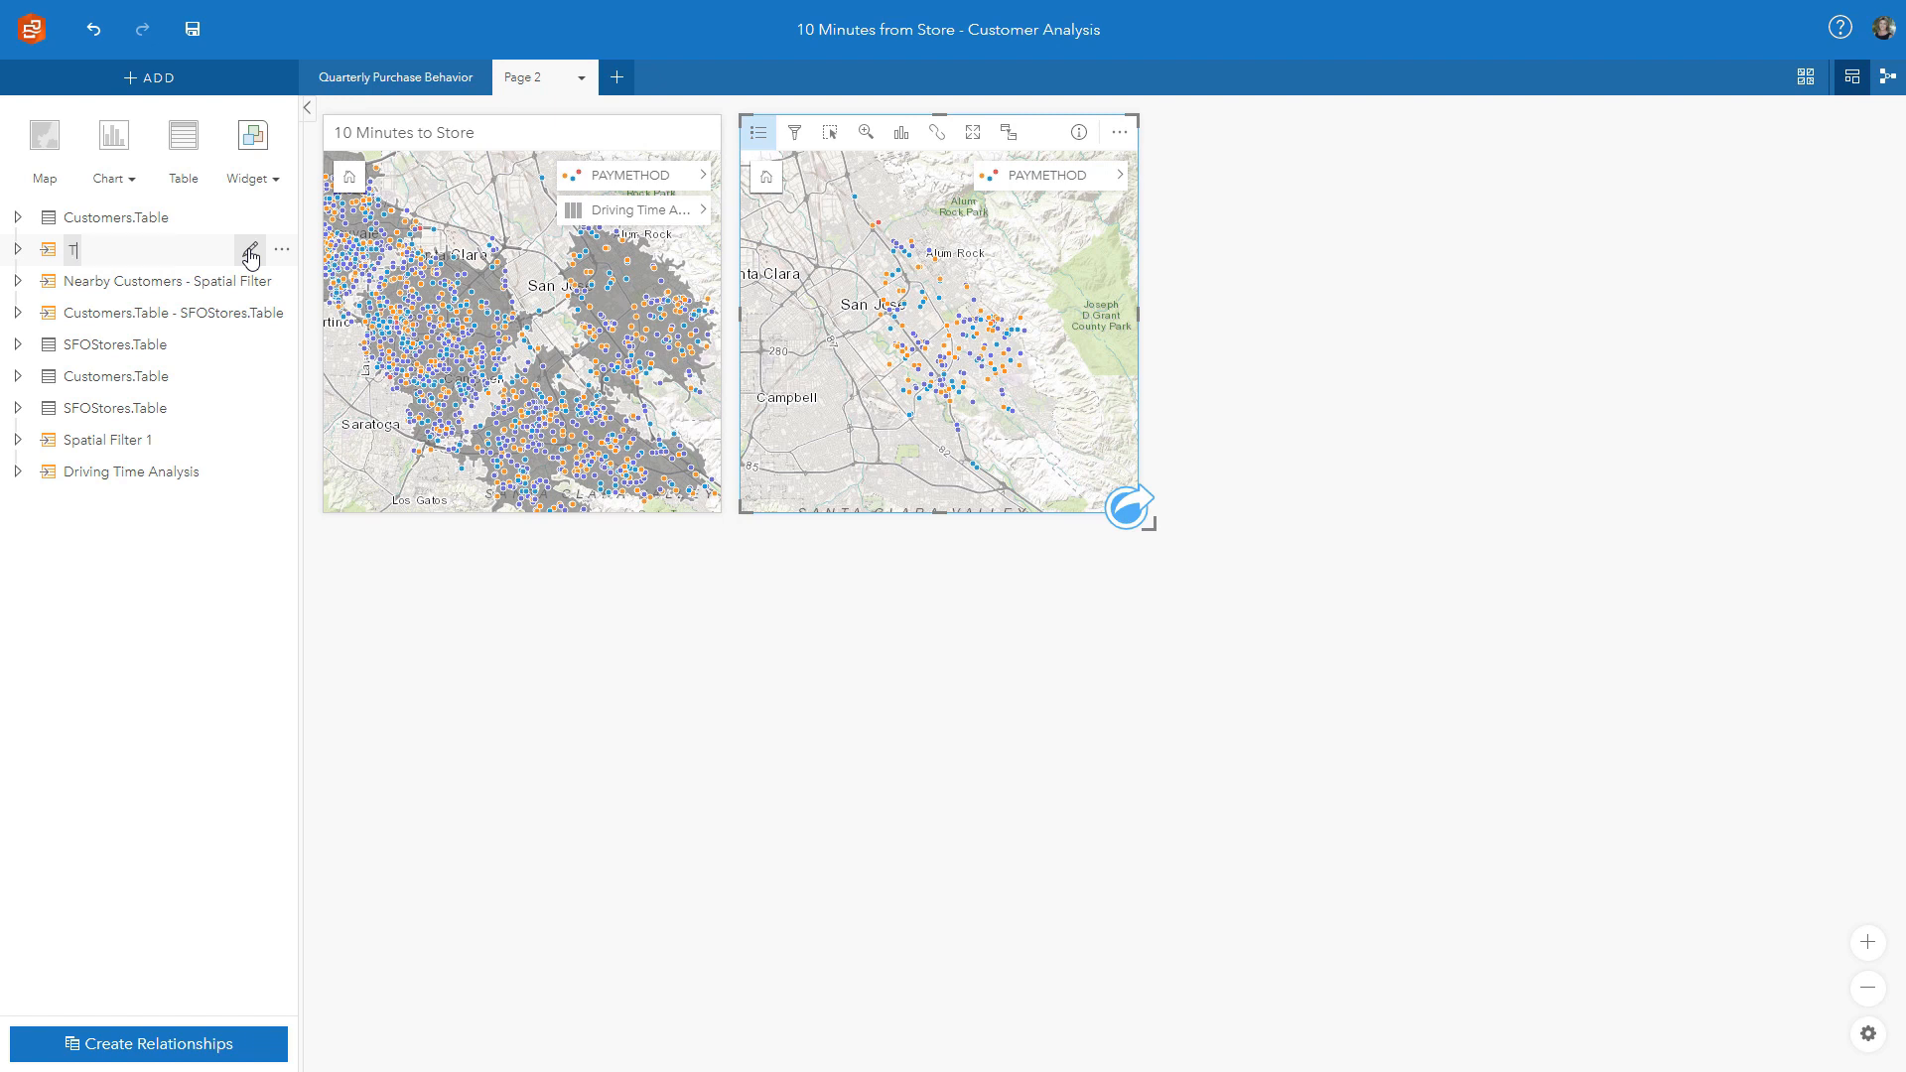
type("ully Road S")
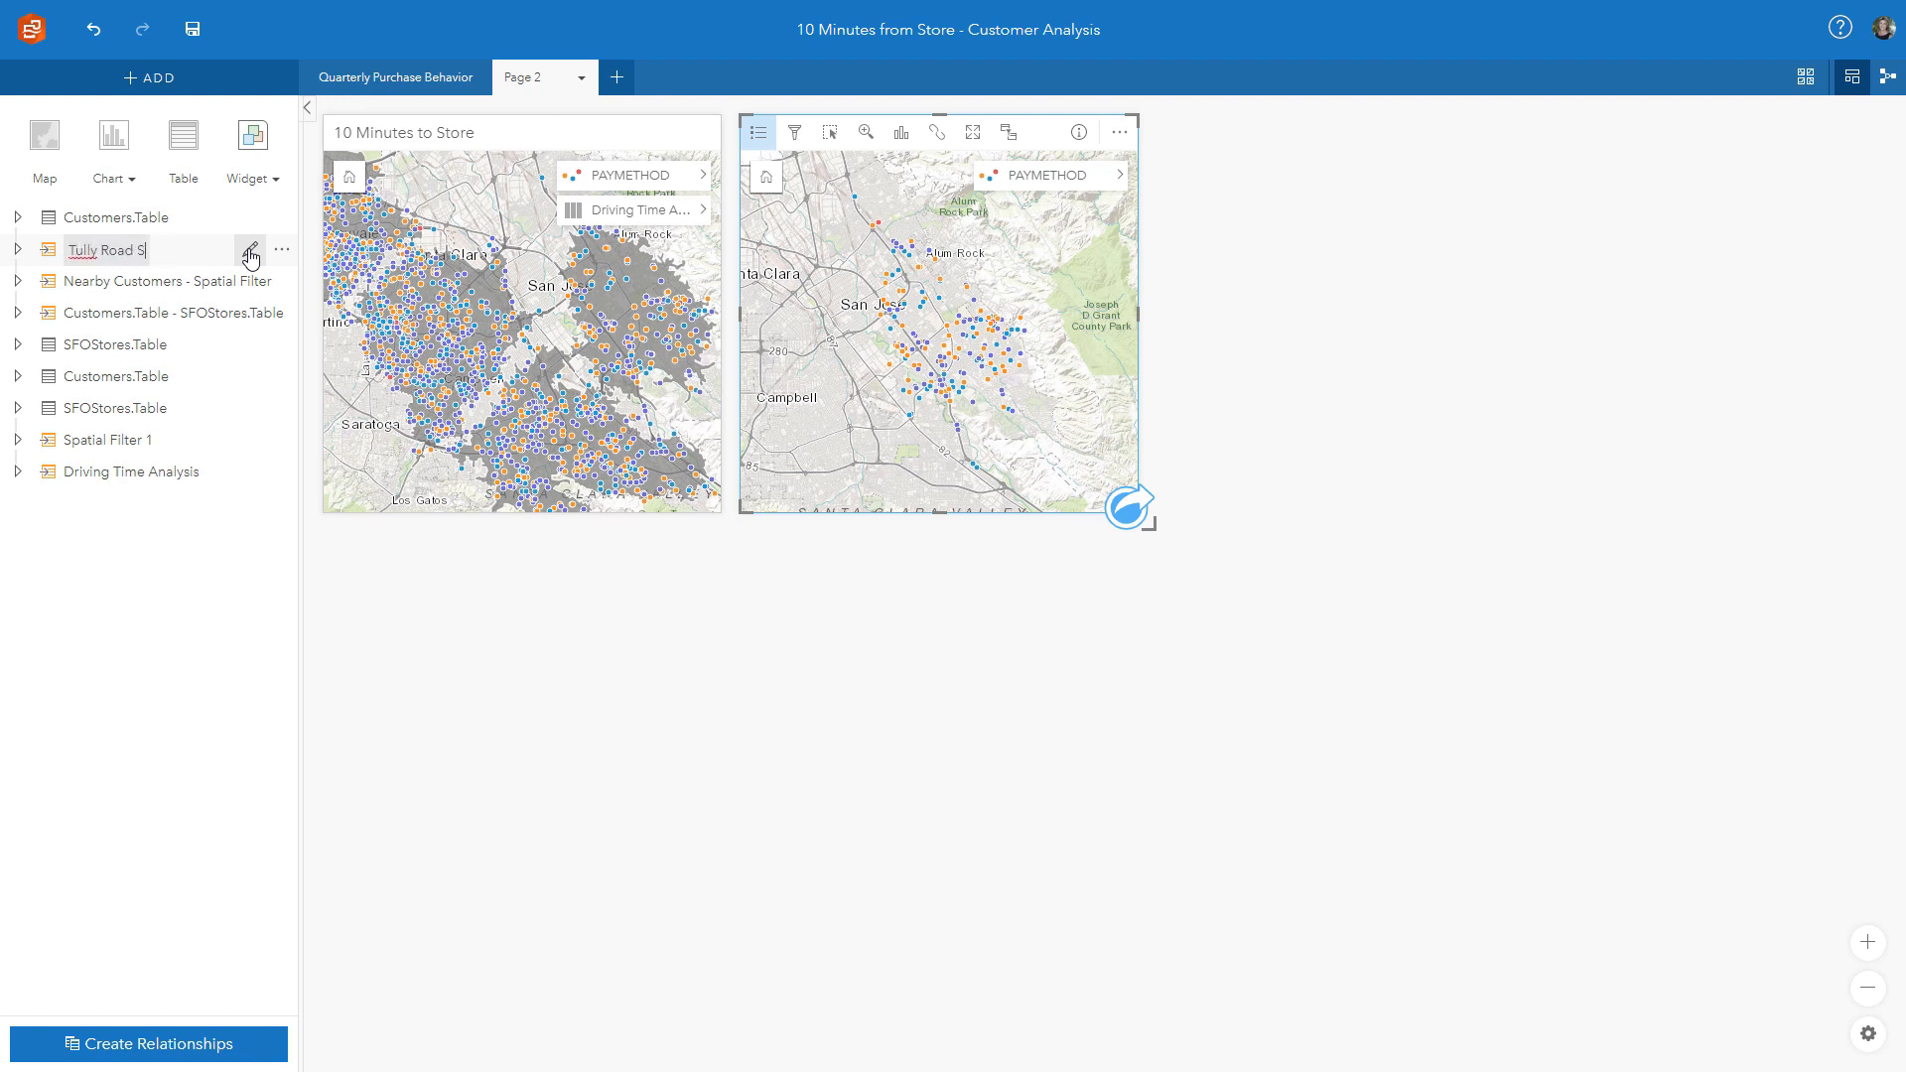
type("tore")
key("Return")
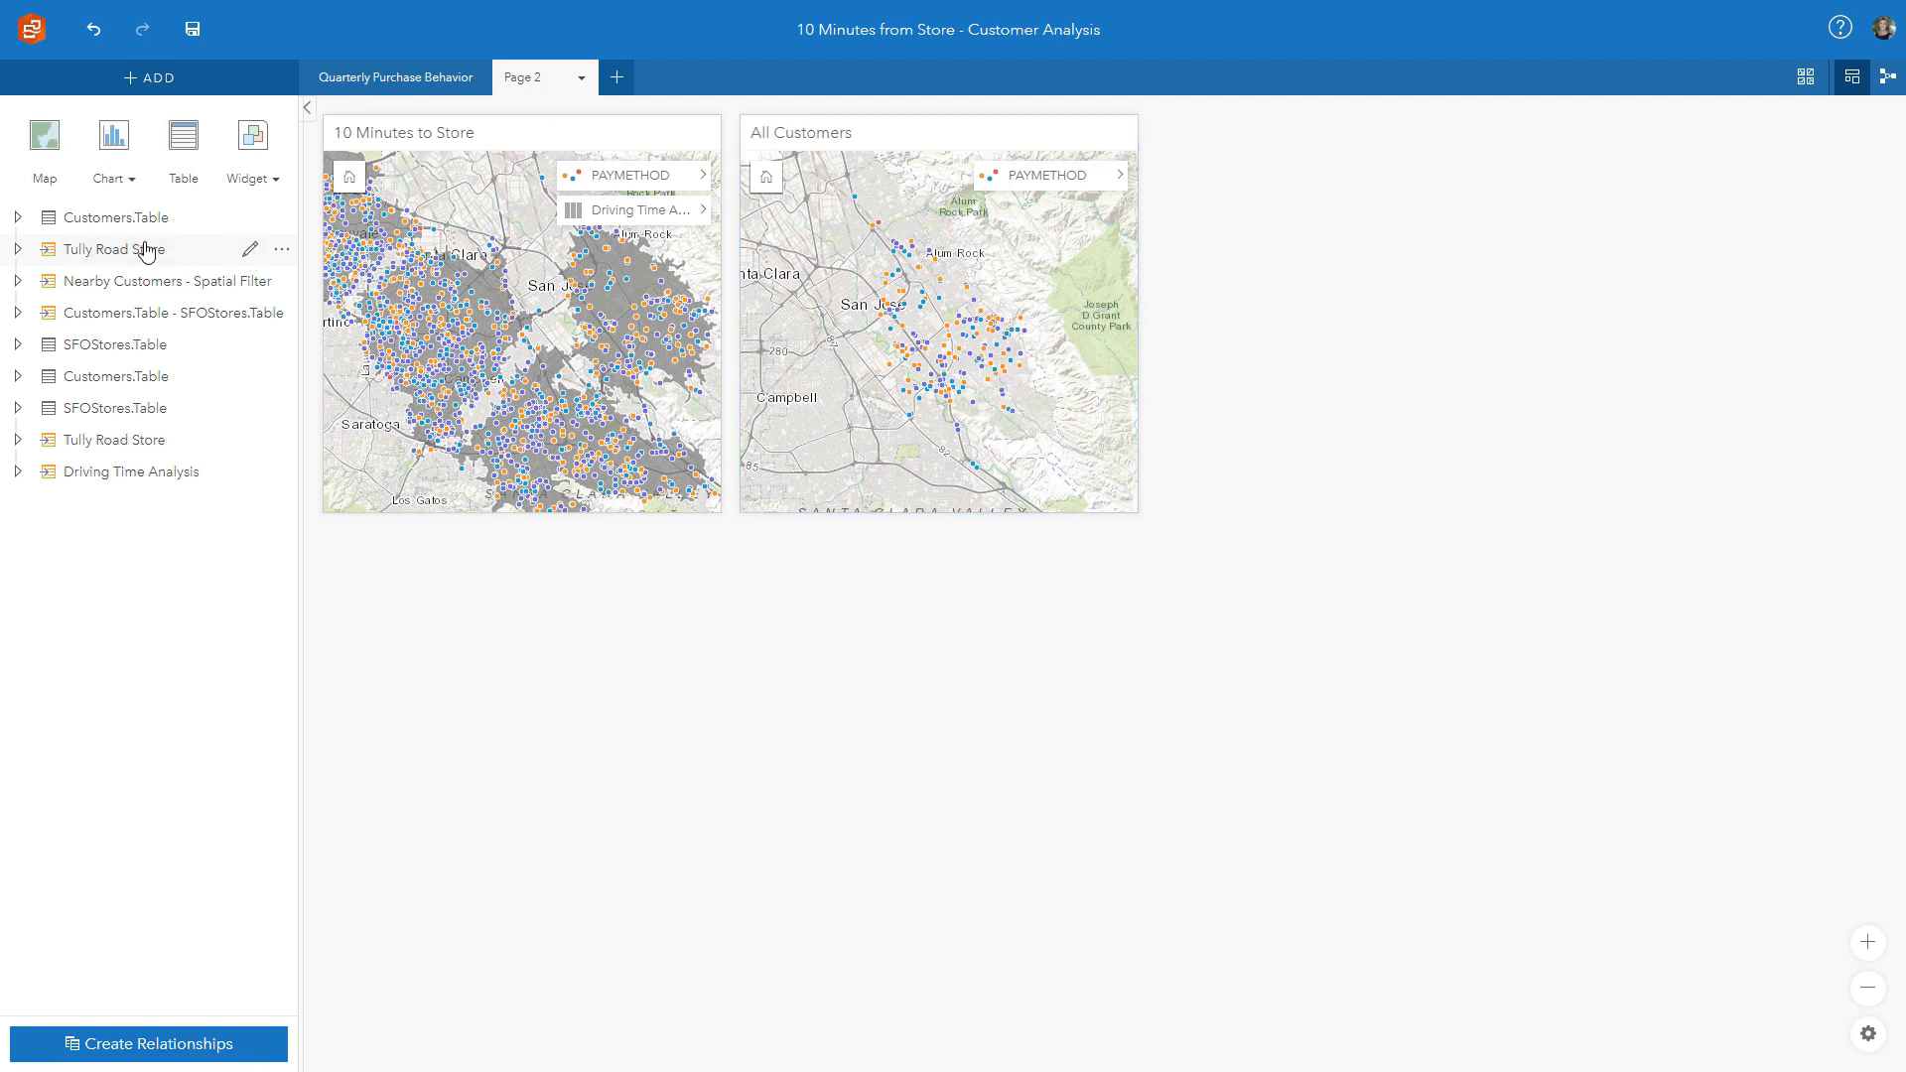
Create a heat chart of DOLLARS by Quarter and TAPNAME from Tully Road Store, and widen its card to span both maps.
left_click(17, 250)
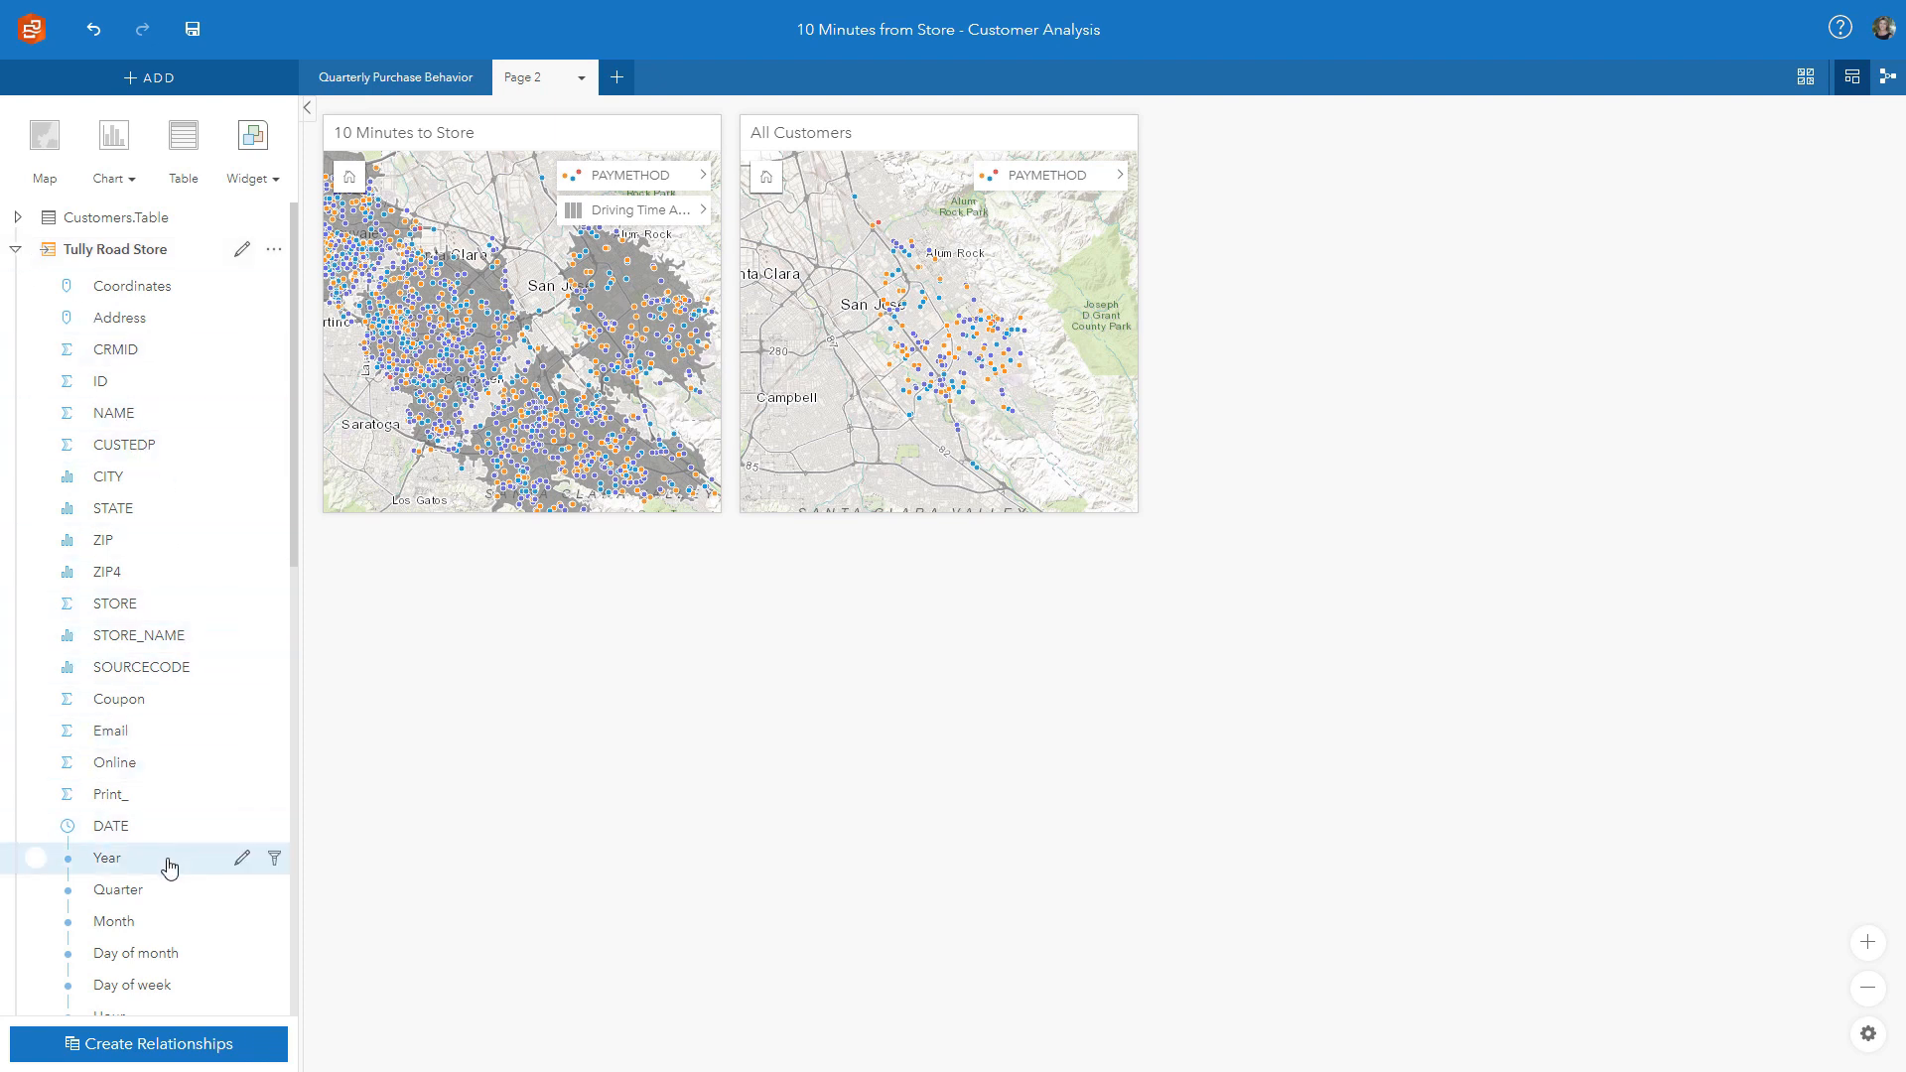
left_click(128, 893)
scroll(130, 899, "down", 2)
scroll(130, 899, "down", 5)
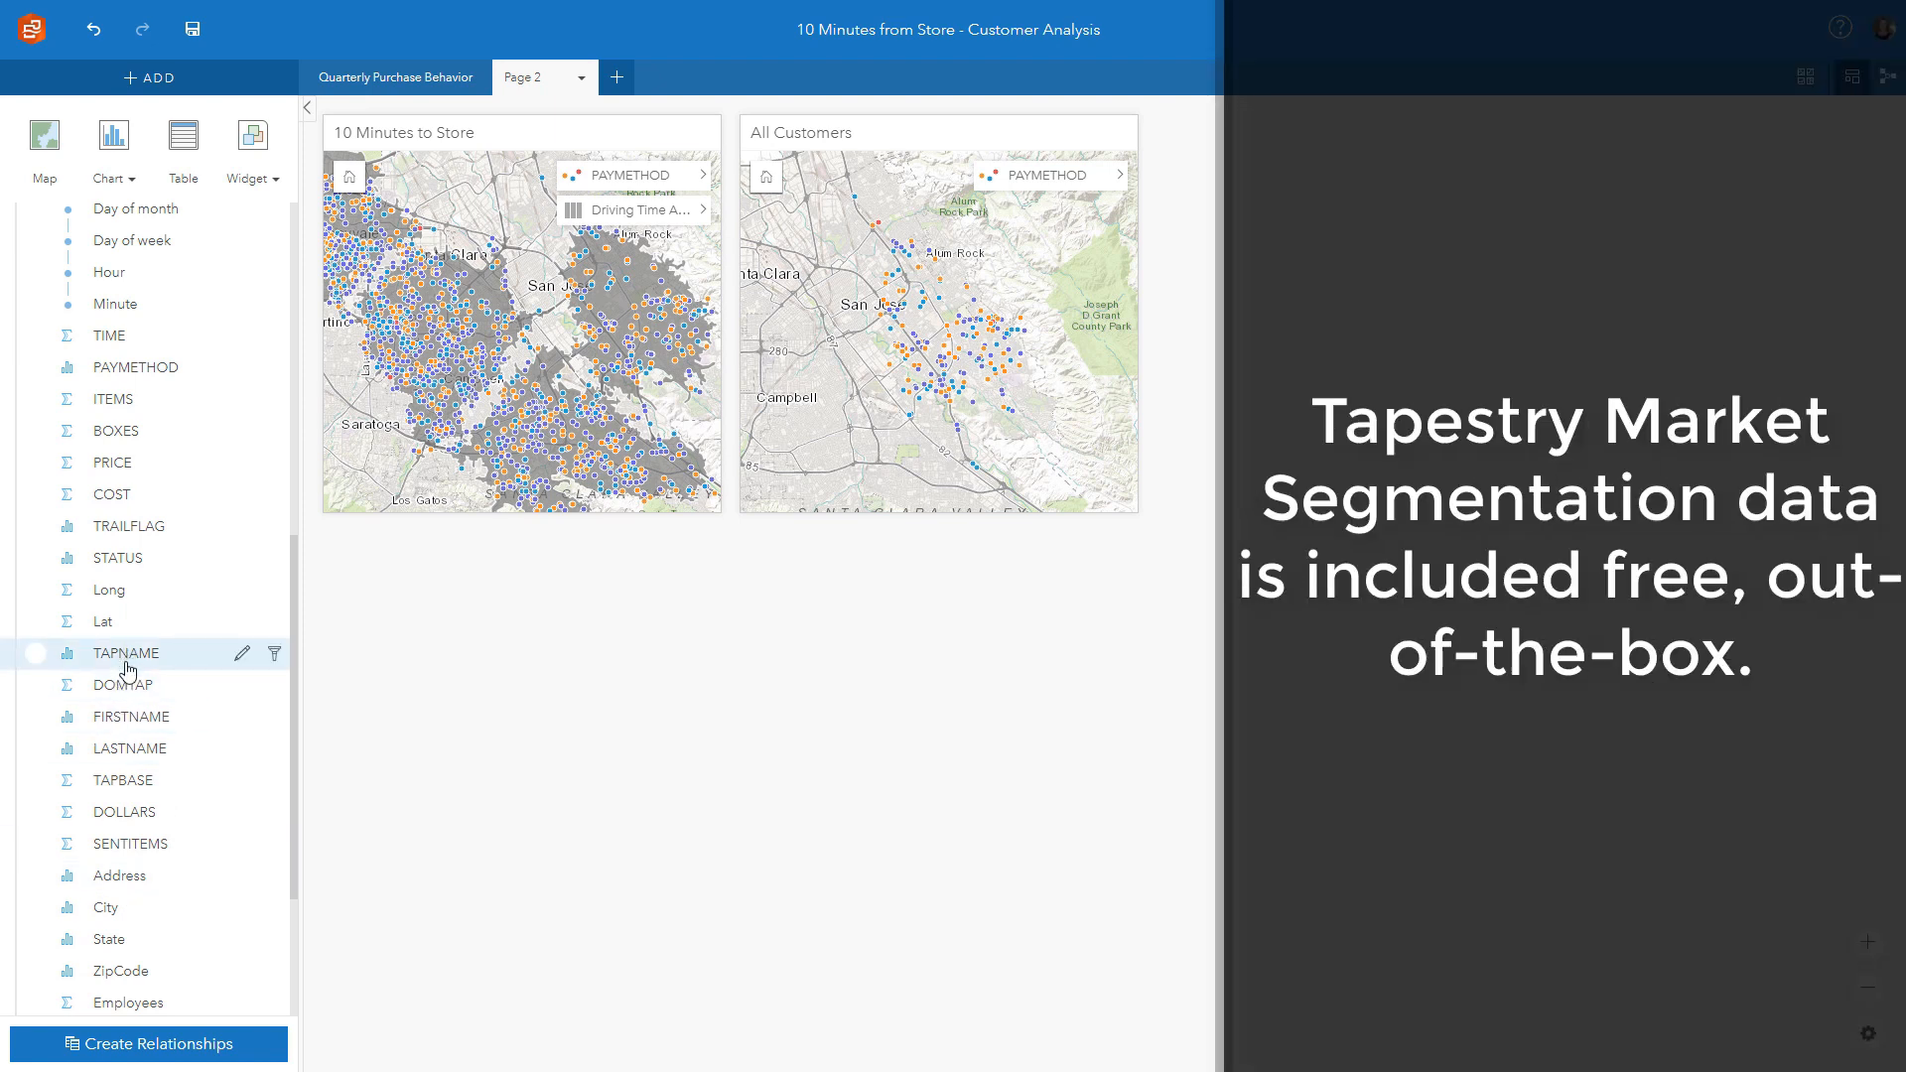
left_click(127, 665)
left_click(109, 814)
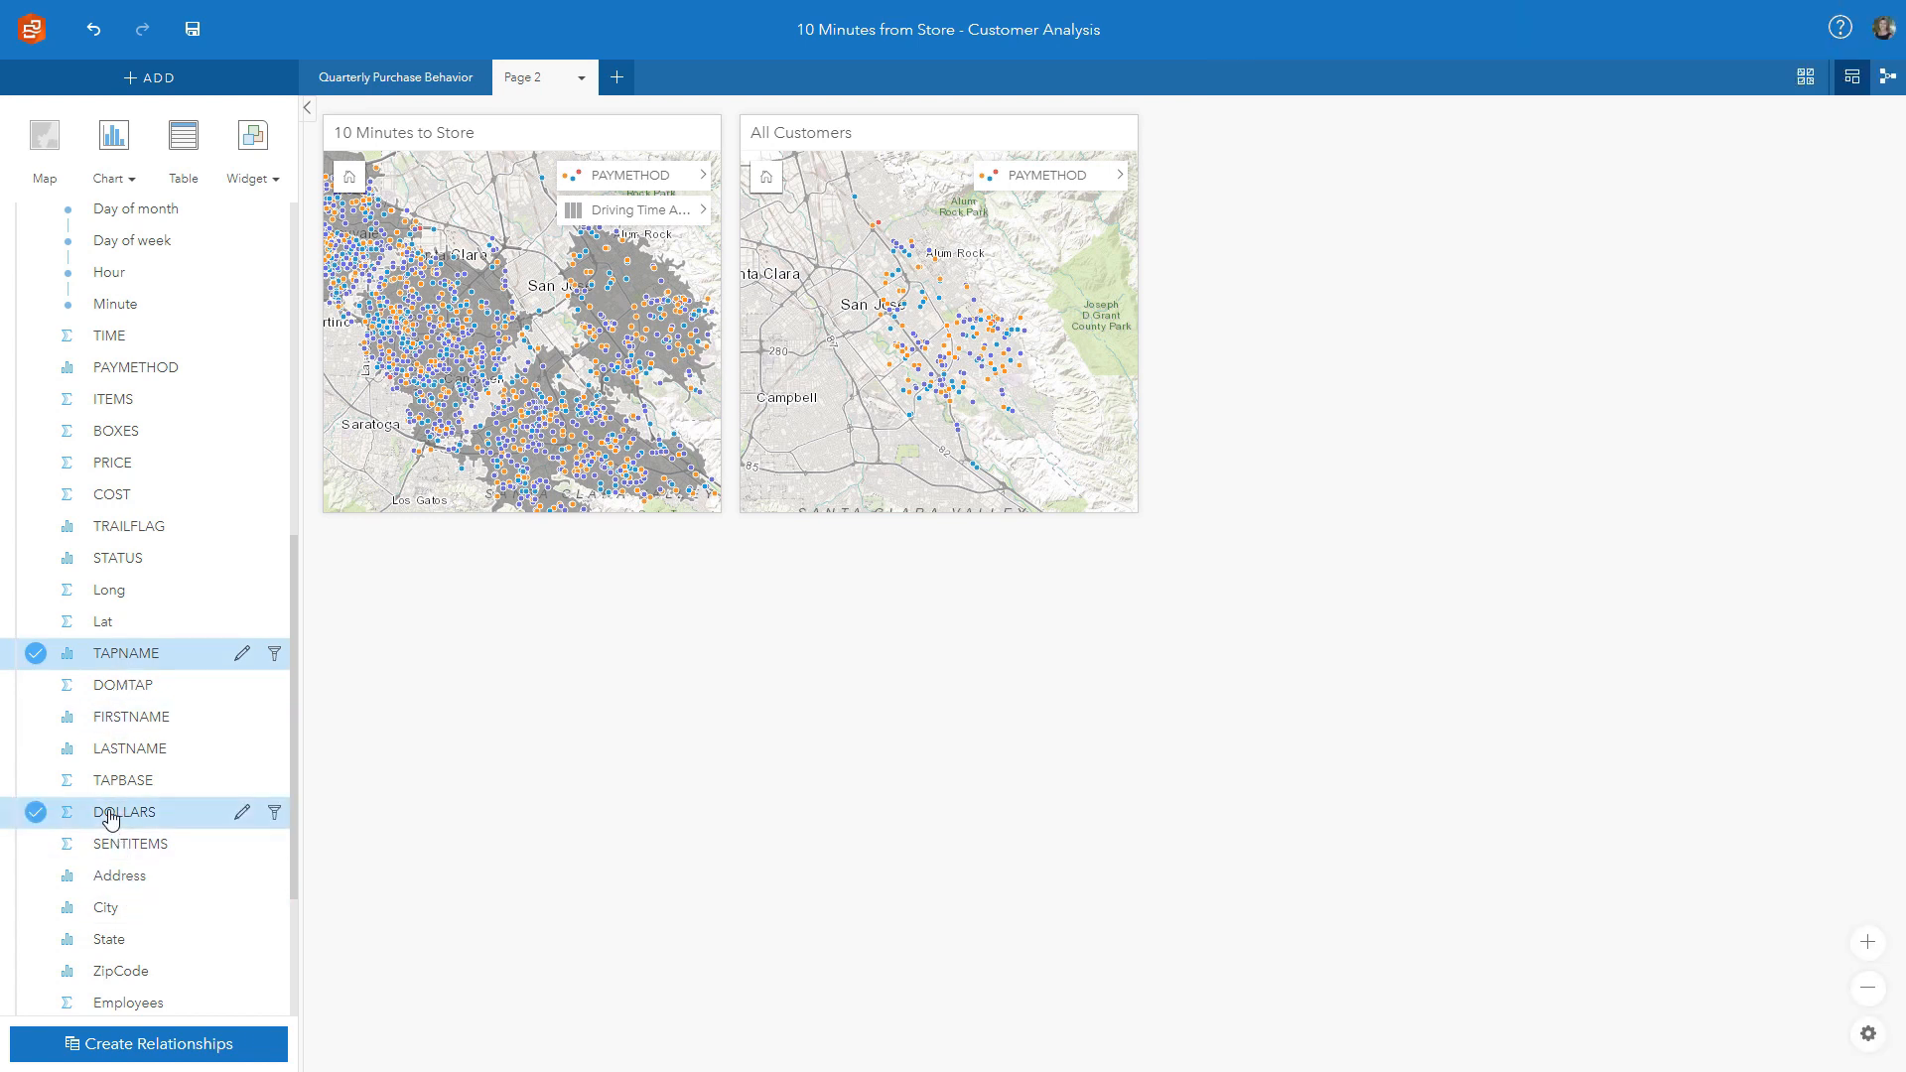
left_click_drag(111, 819, 633, 774)
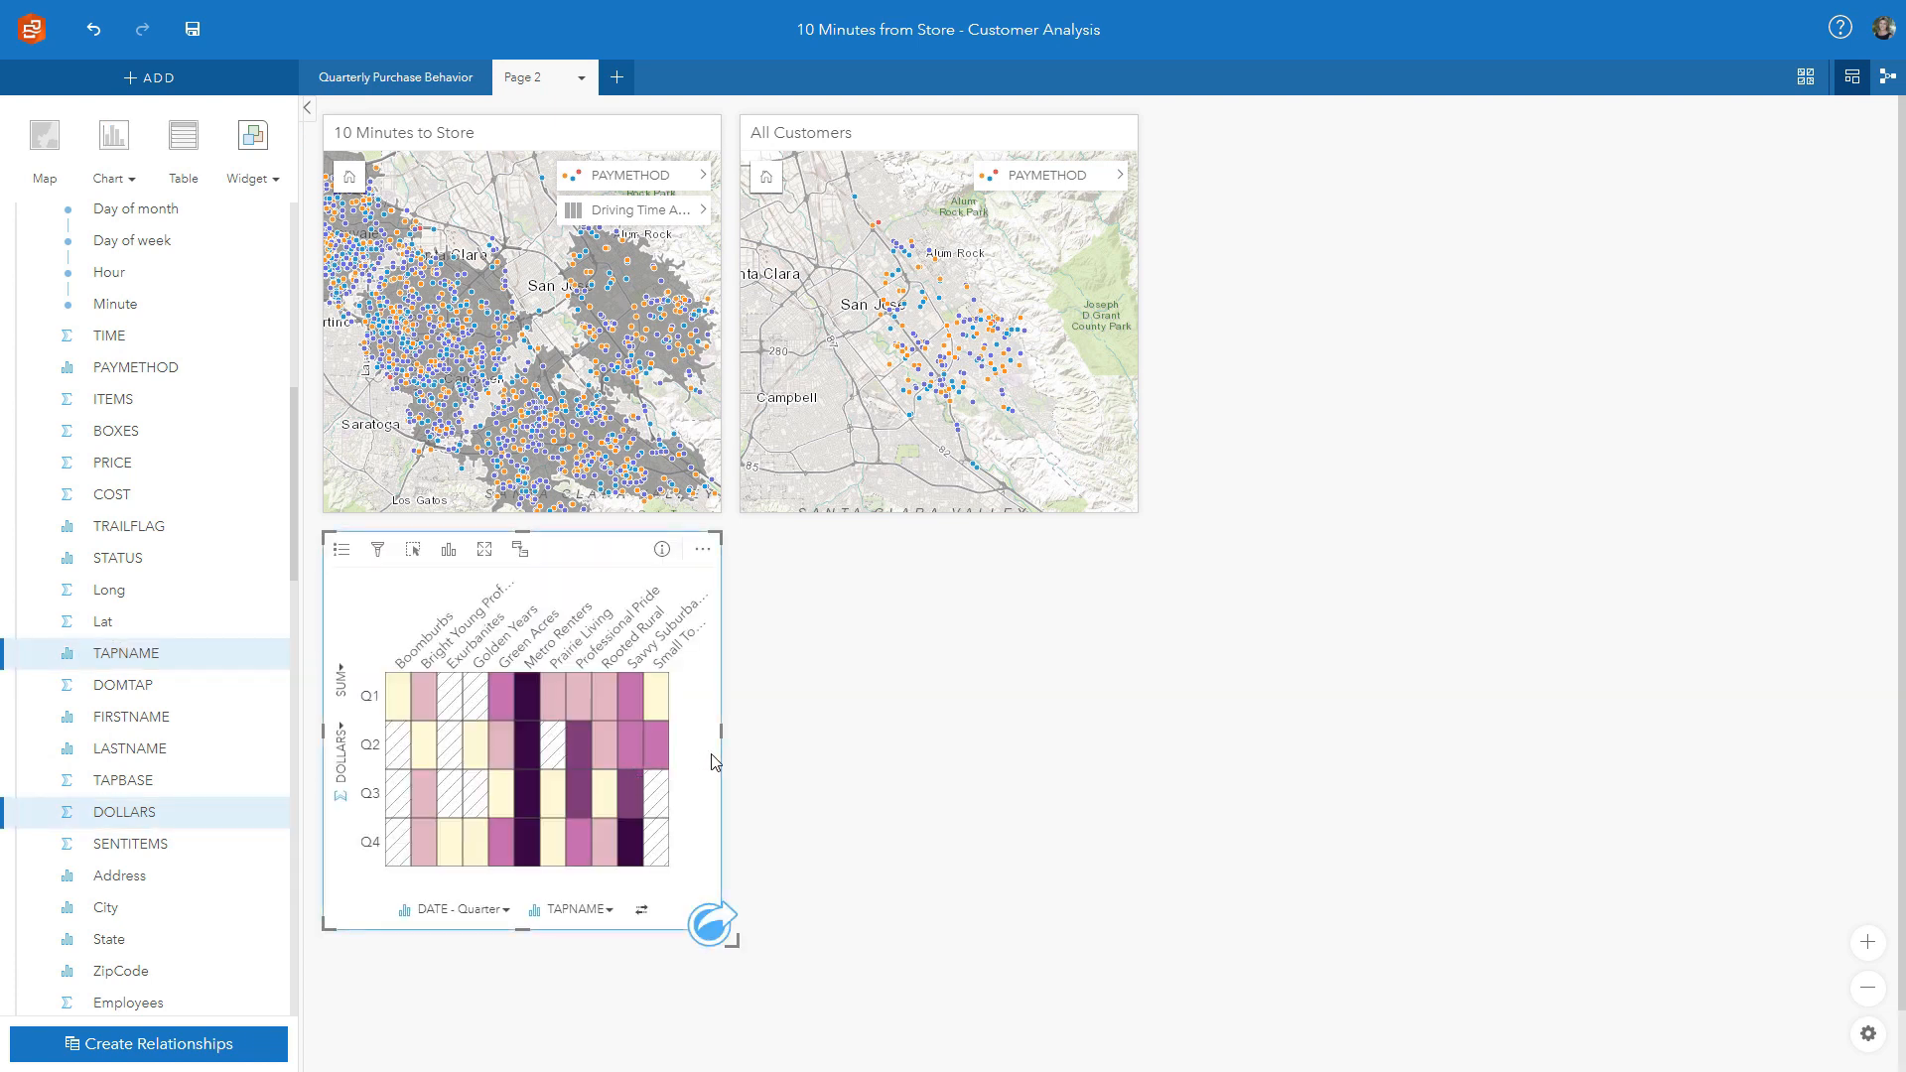
left_click_drag(721, 731, 1143, 707)
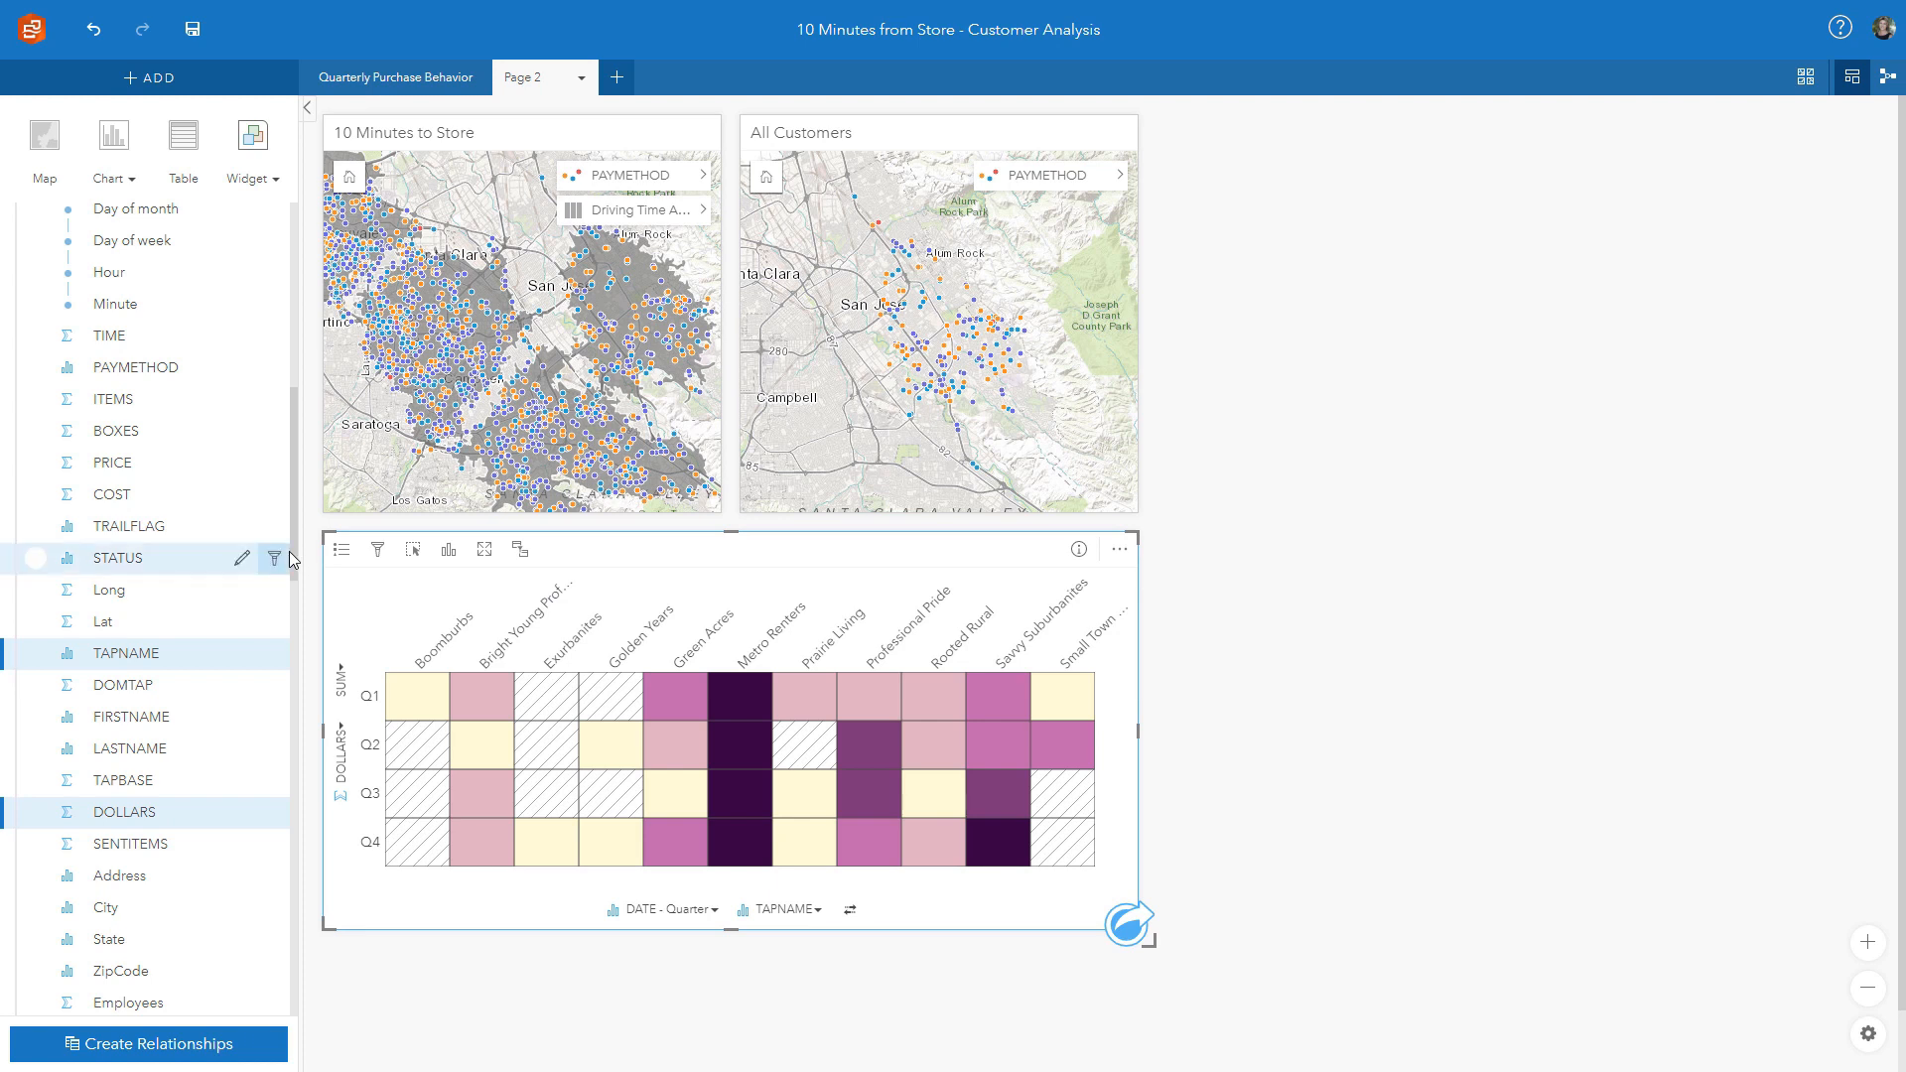
Create a chord diagram of DOLLARS by Quarter and PAYMETHOD from Tully Road Store, placed beside the heat chart.
left_click(127, 370)
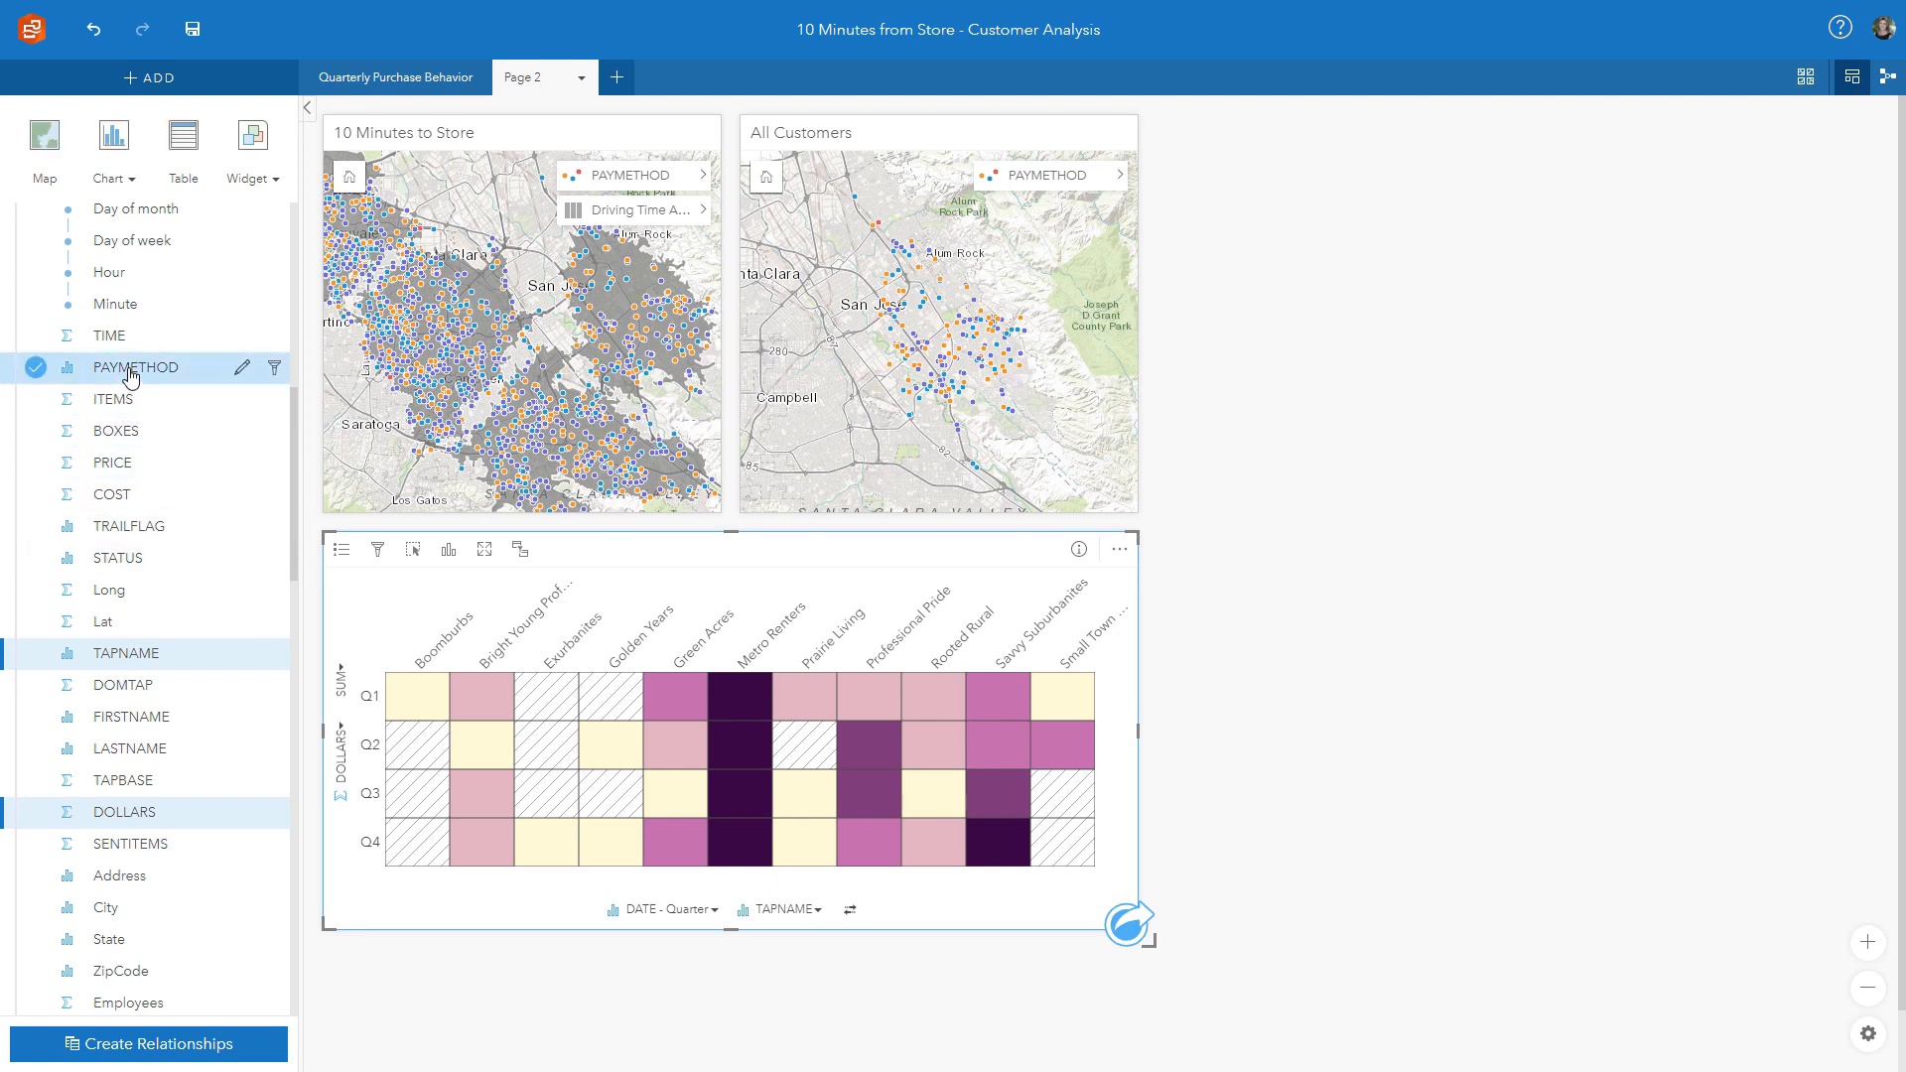
scroll(130, 375, "up", 1)
scroll(130, 375, "up", 2)
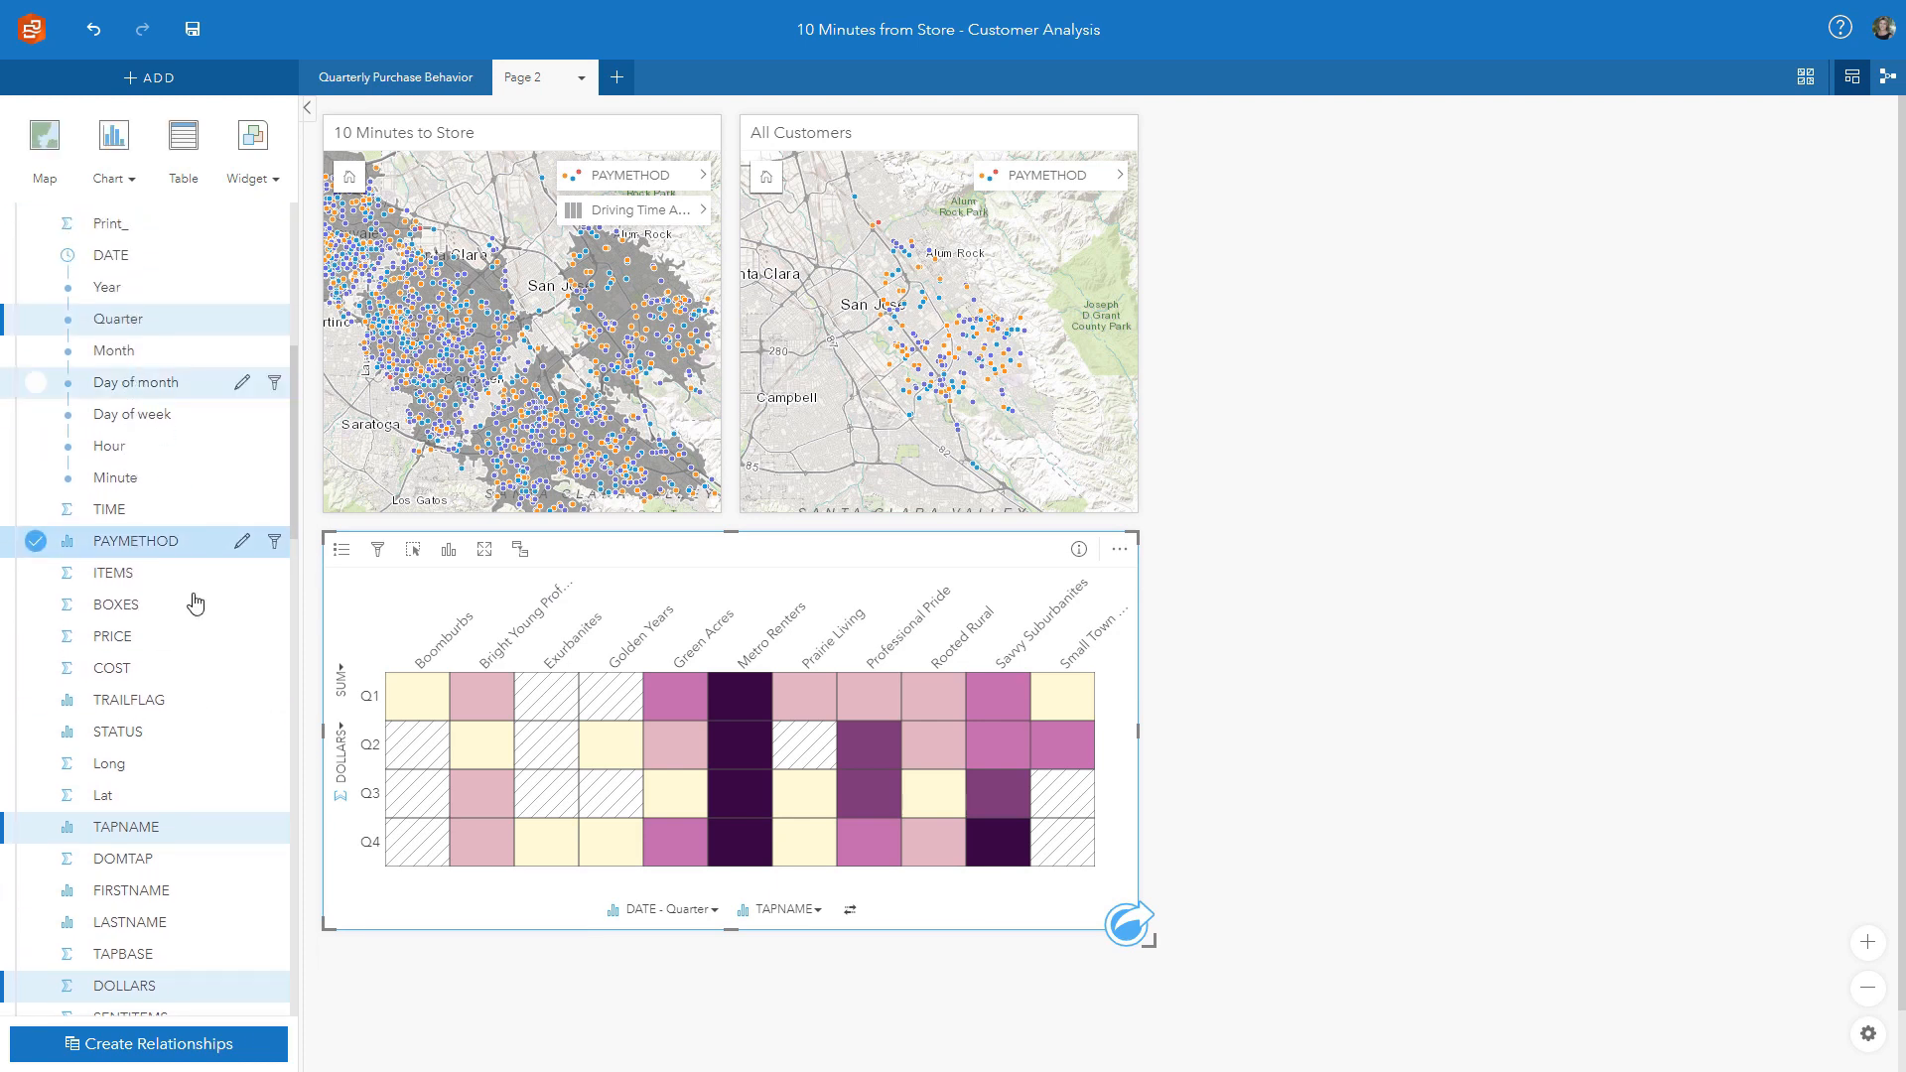
left_click(105, 319)
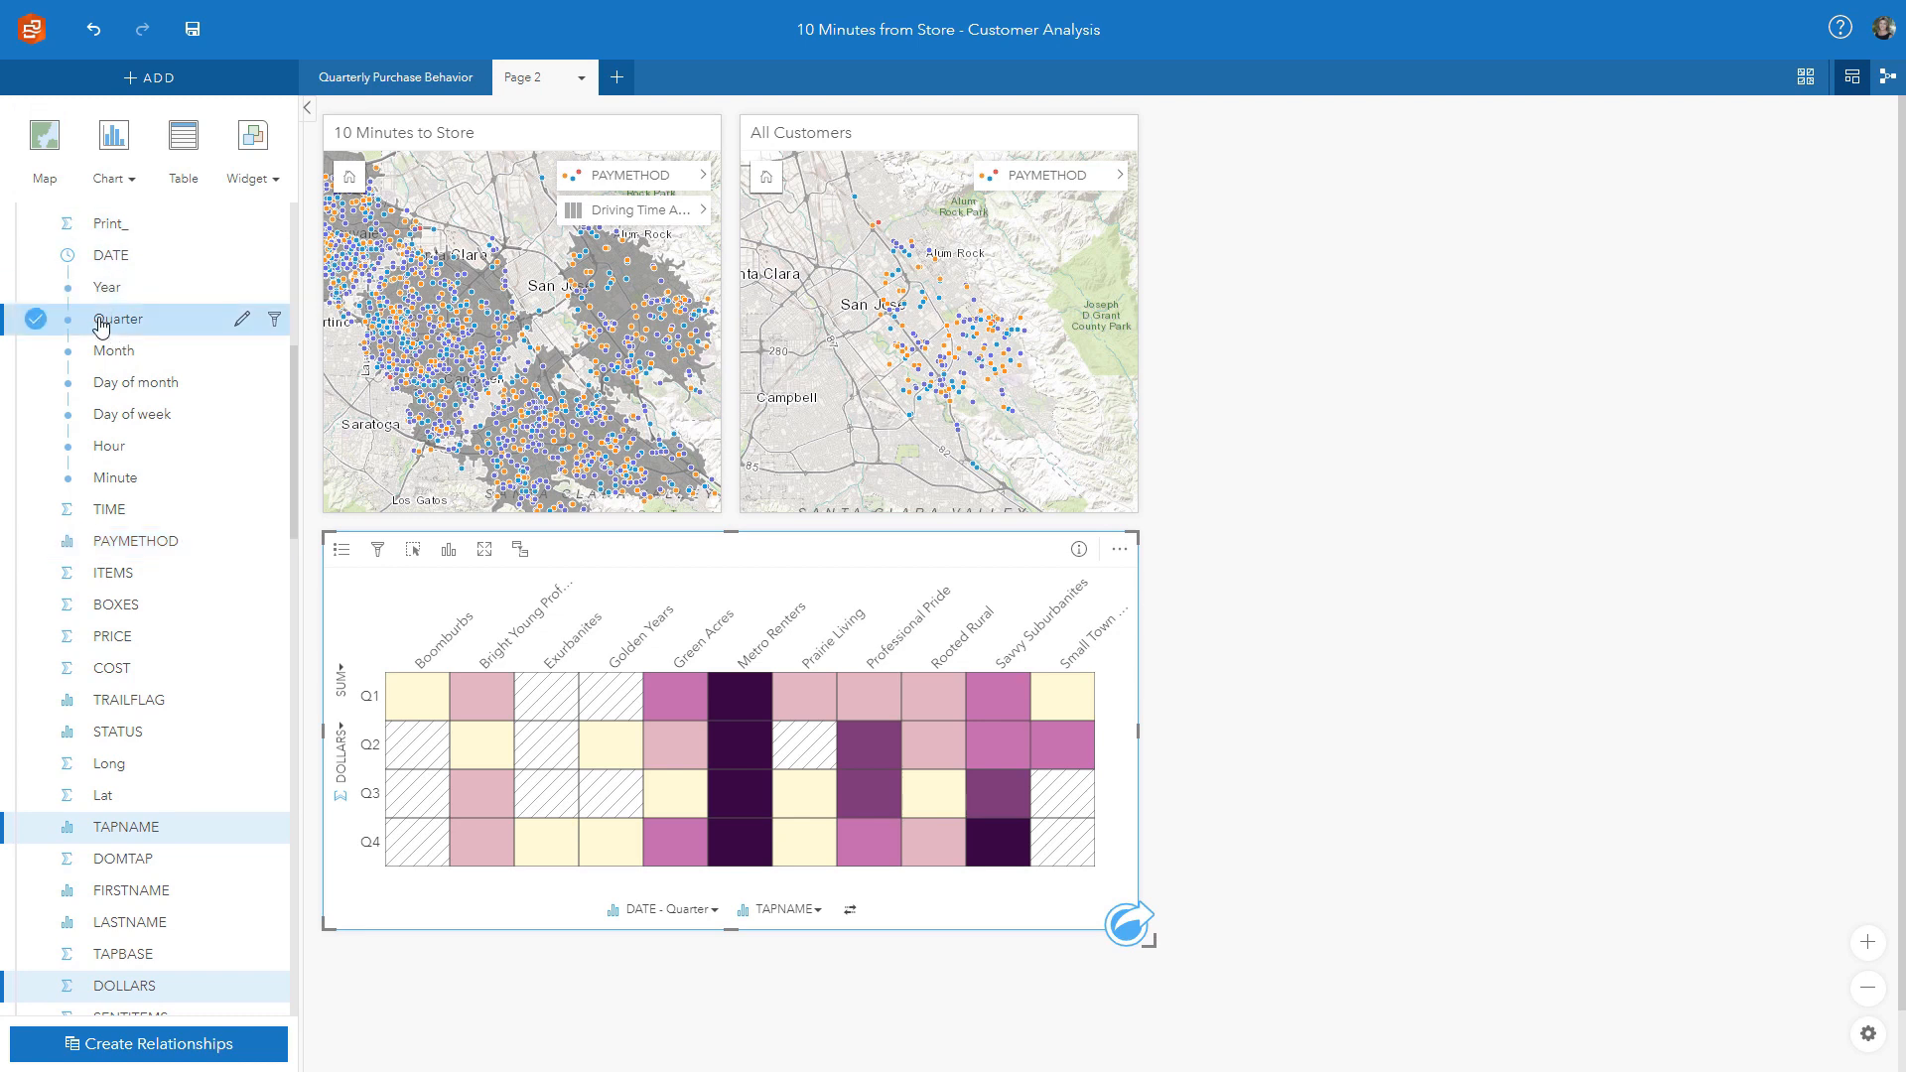
left_click(102, 541)
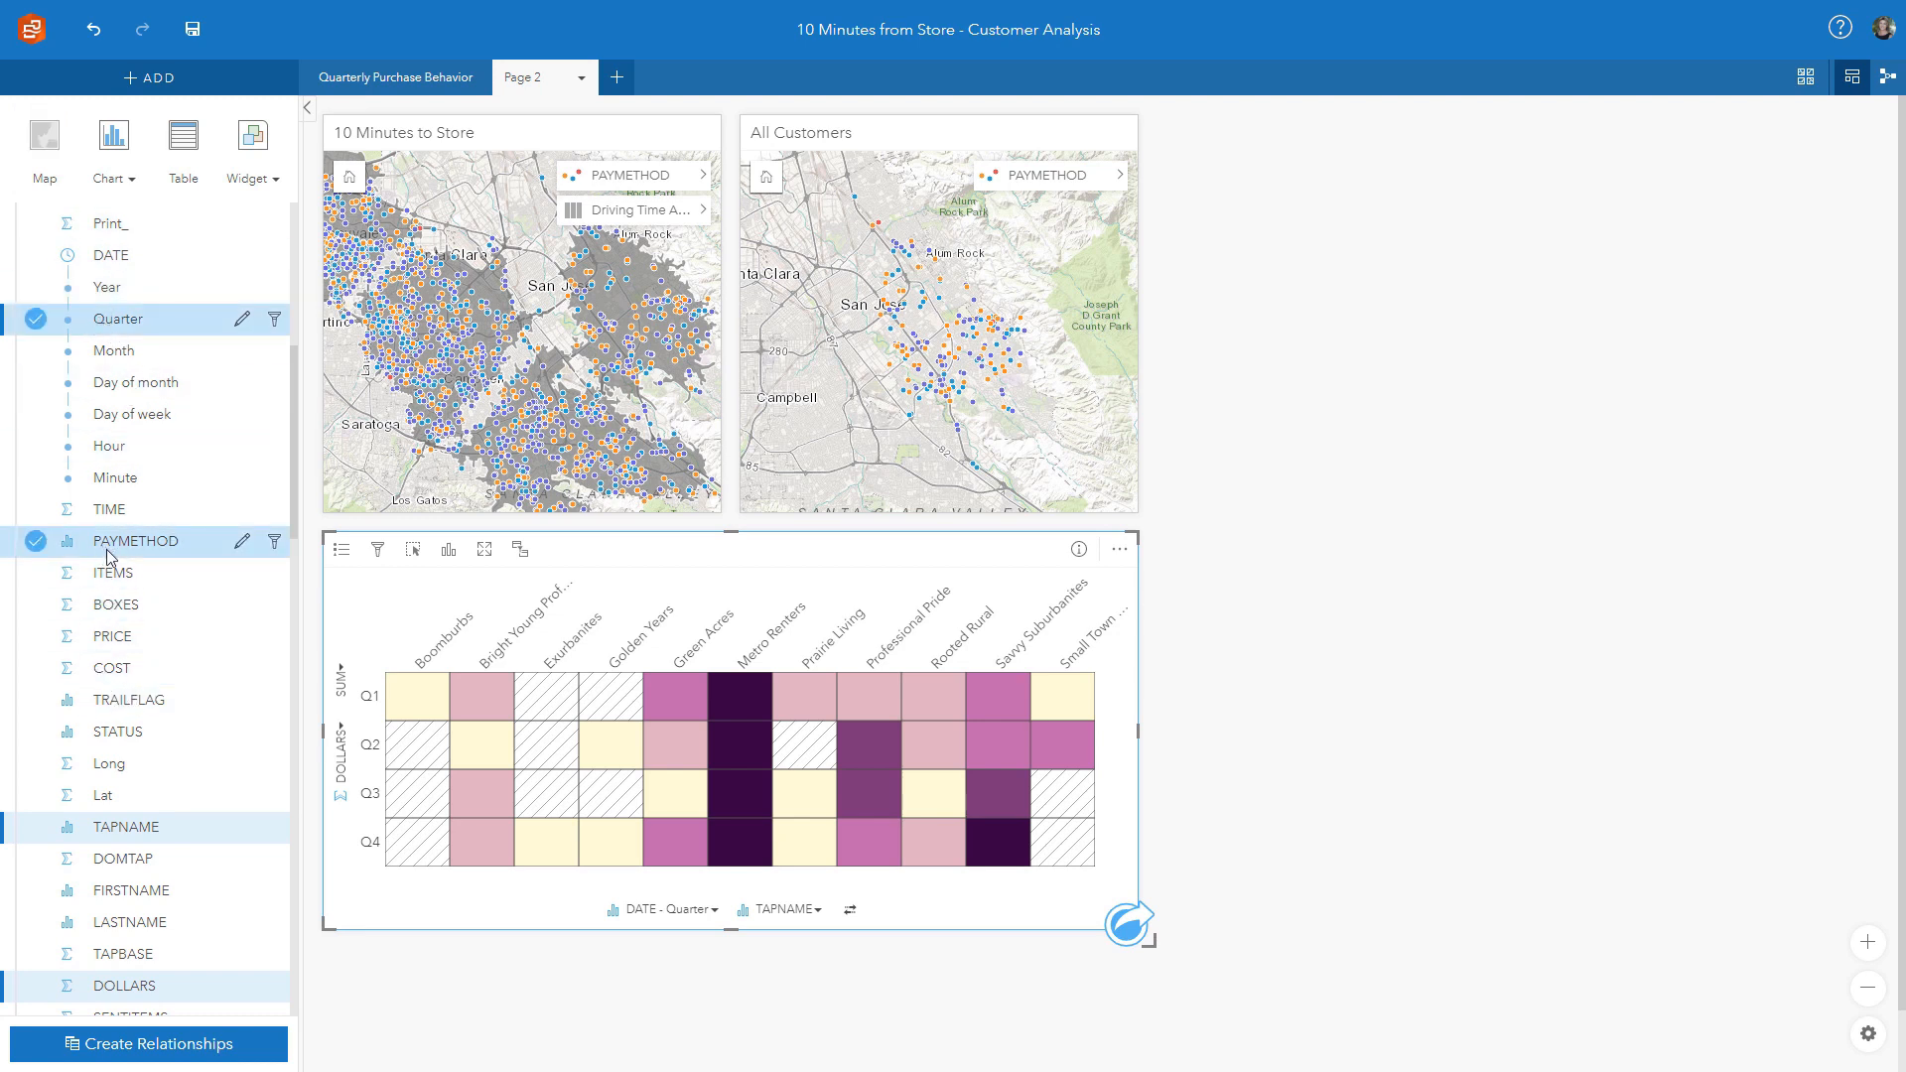
scroll(116, 569, "down", 2)
scroll(114, 568, "down", 3)
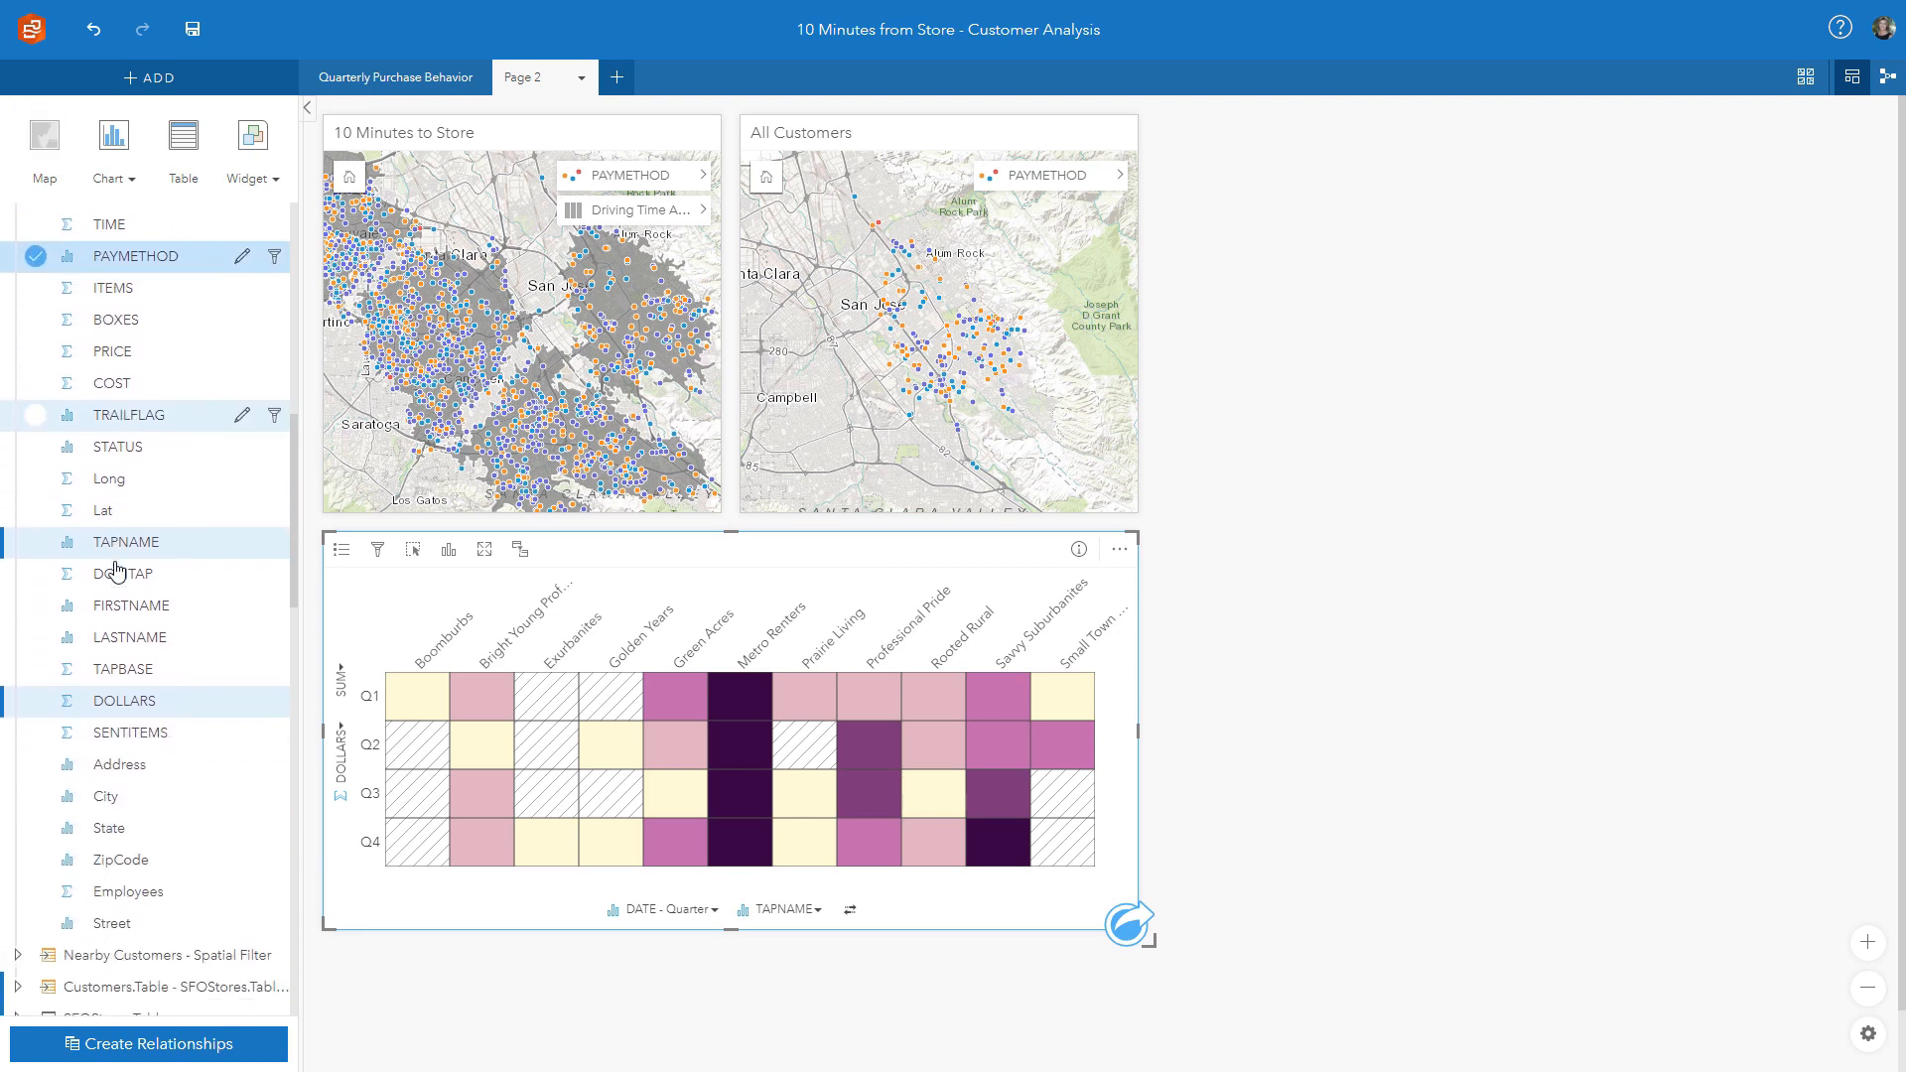
left_click(112, 701)
left_click_drag(113, 701, 1228, 808)
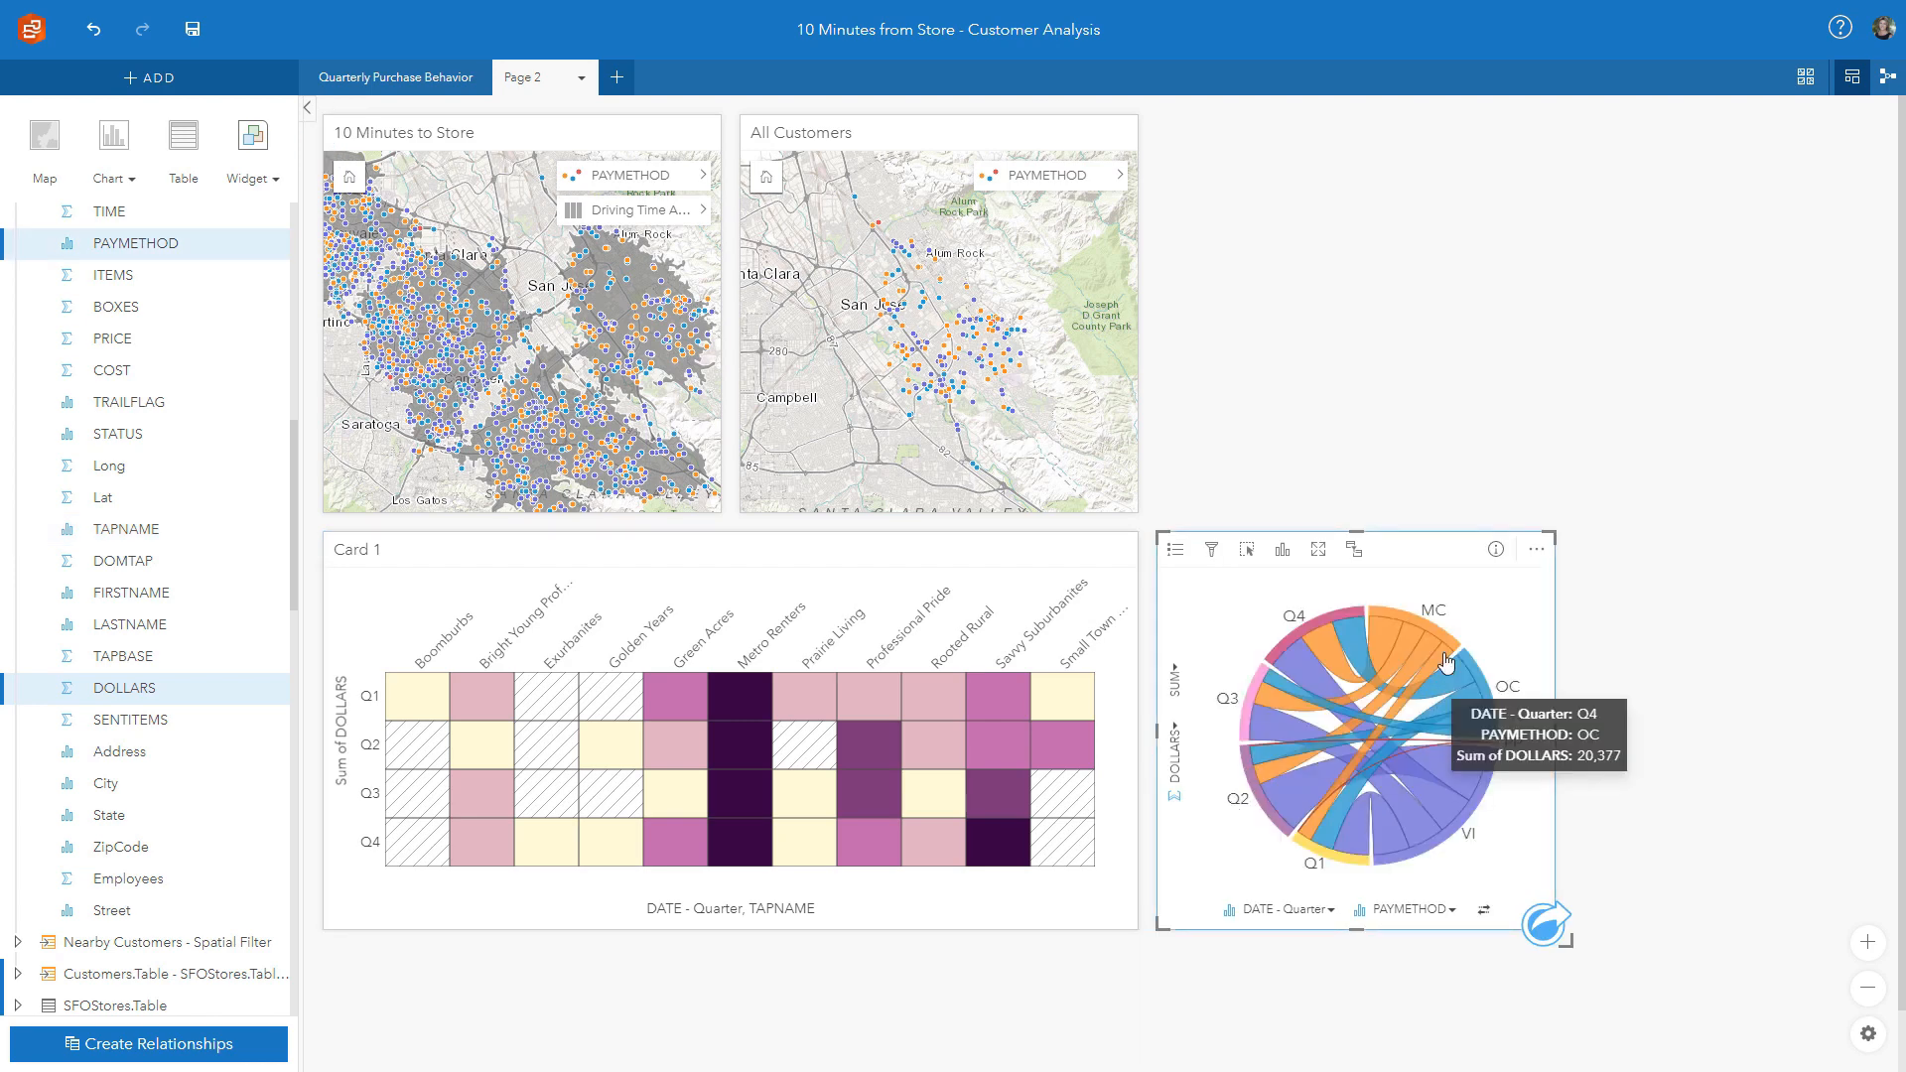
Examine the maps and heat chart for payment methods MC, OC and VI and for quarter Q1 using the chord diagram.
left_click(1399, 624)
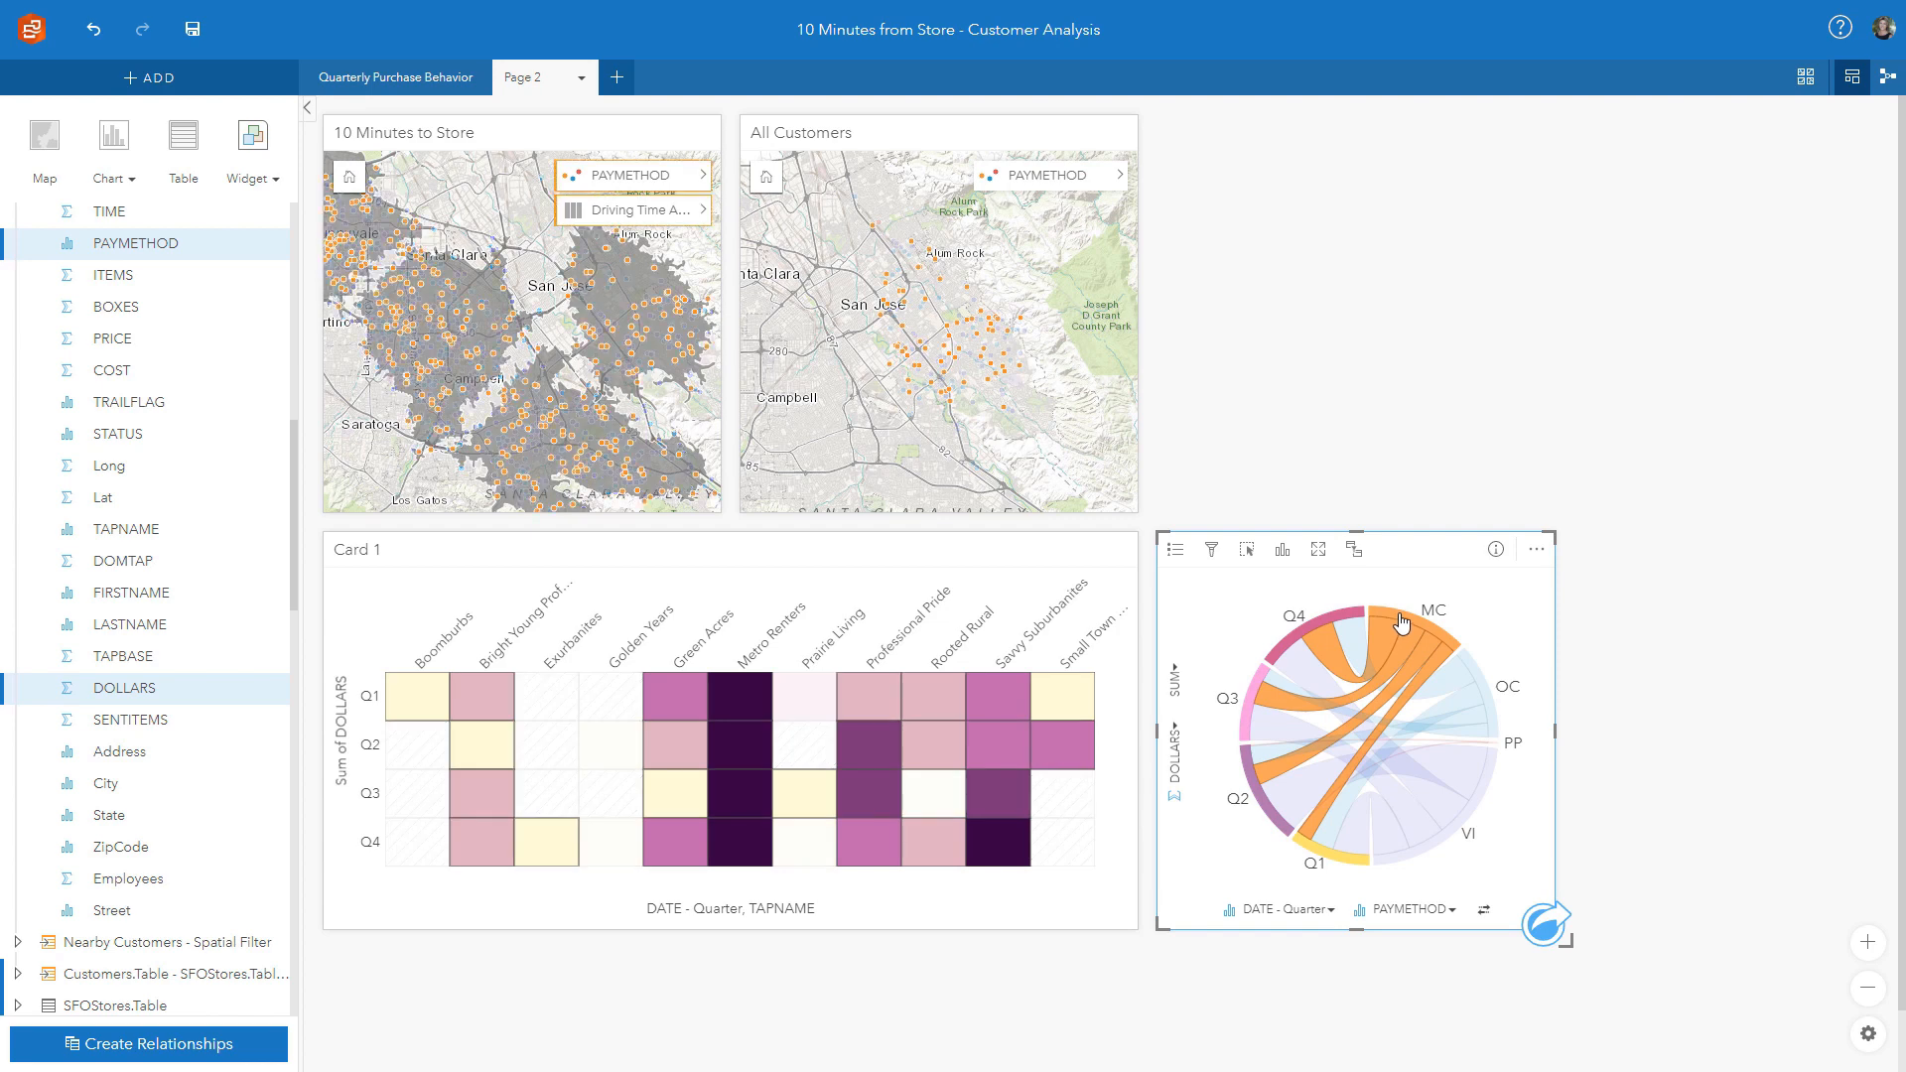
mouse_move(1470, 683)
left_click(1486, 697)
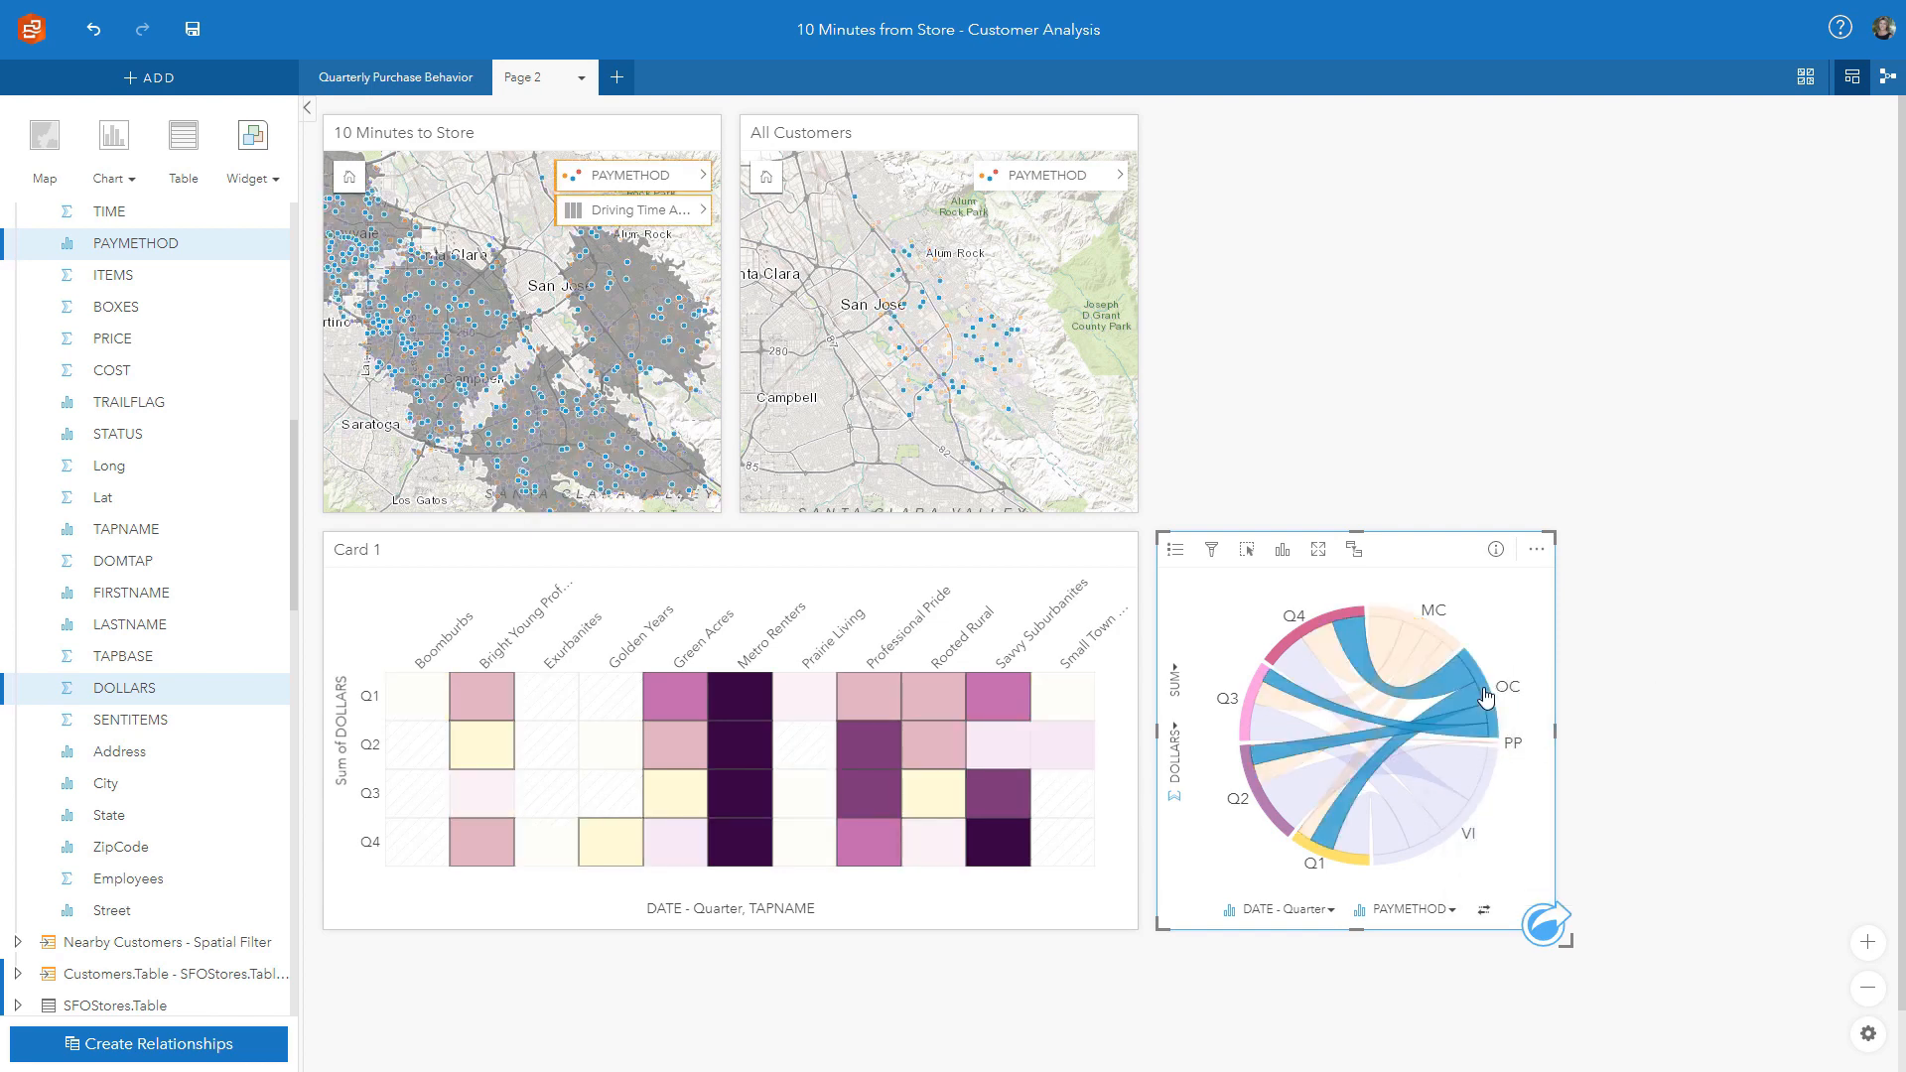
left_click(1445, 843)
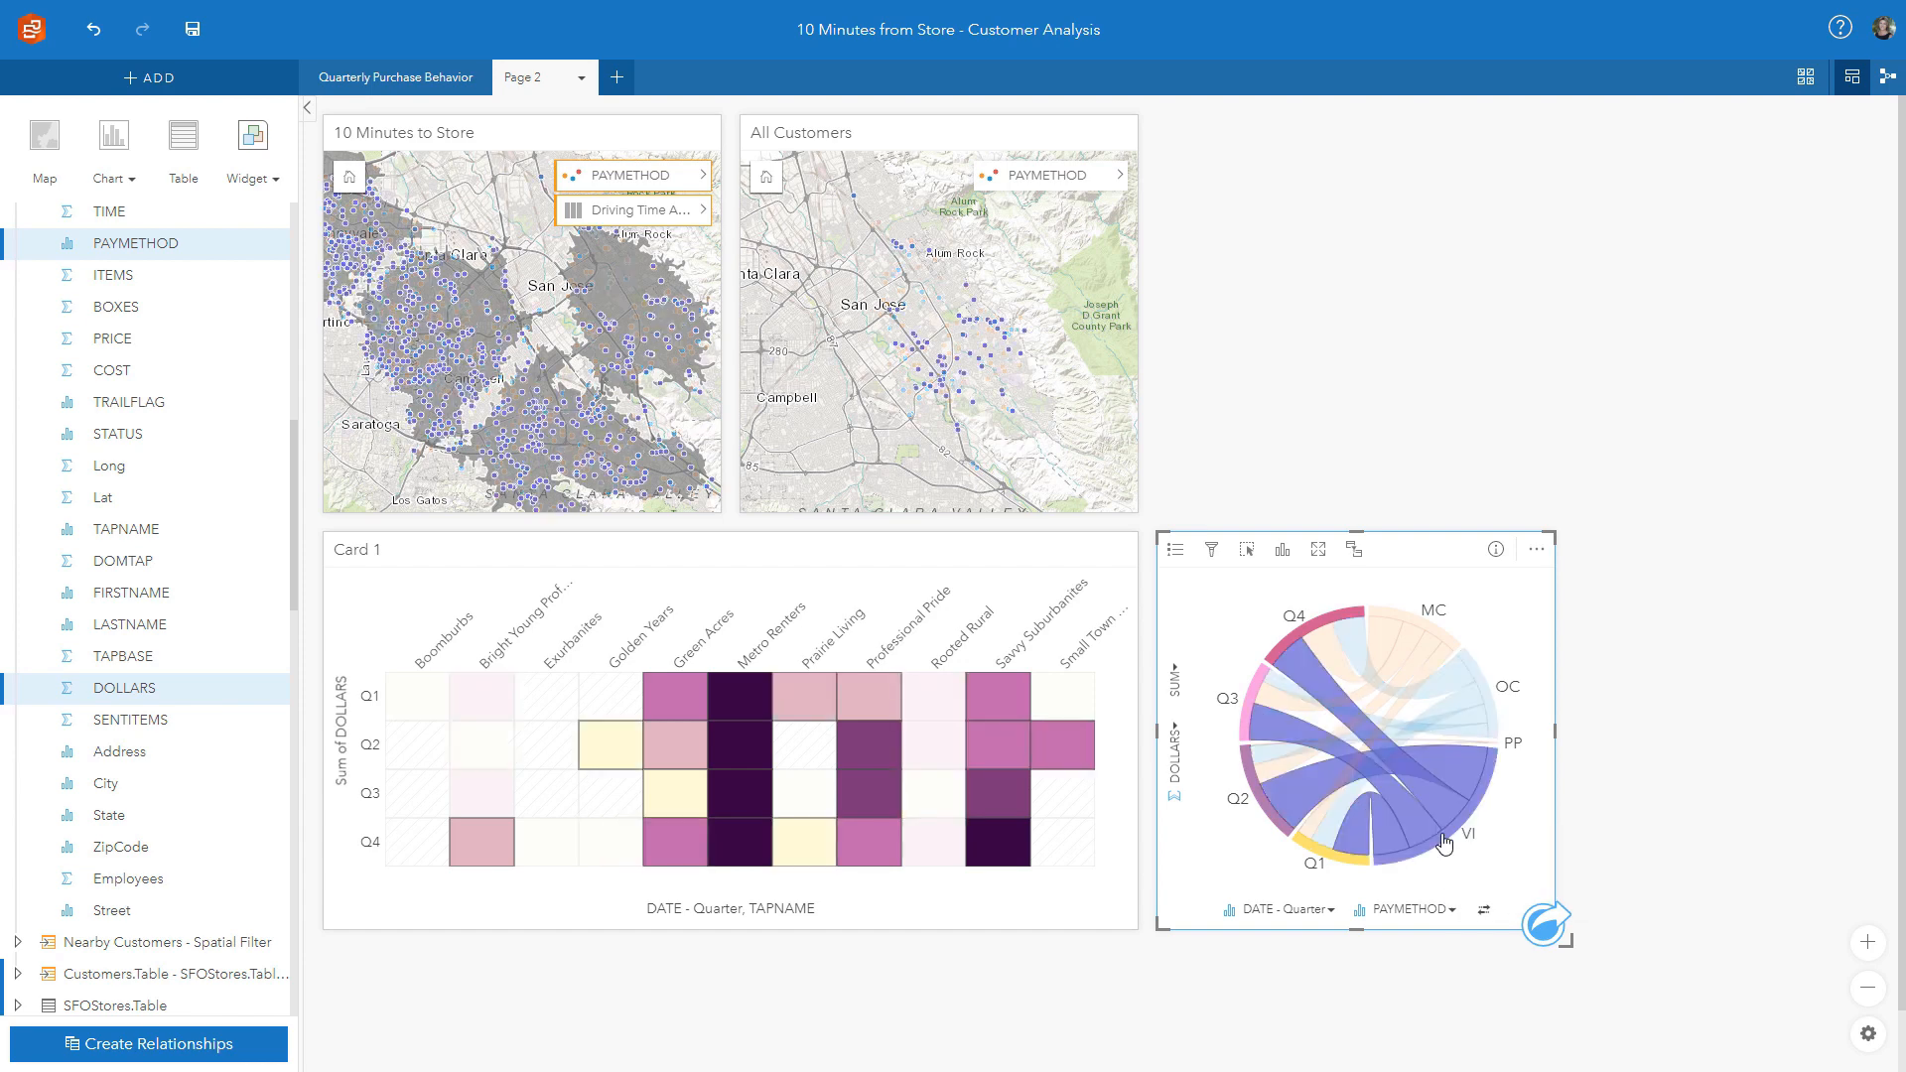
left_click(1322, 859)
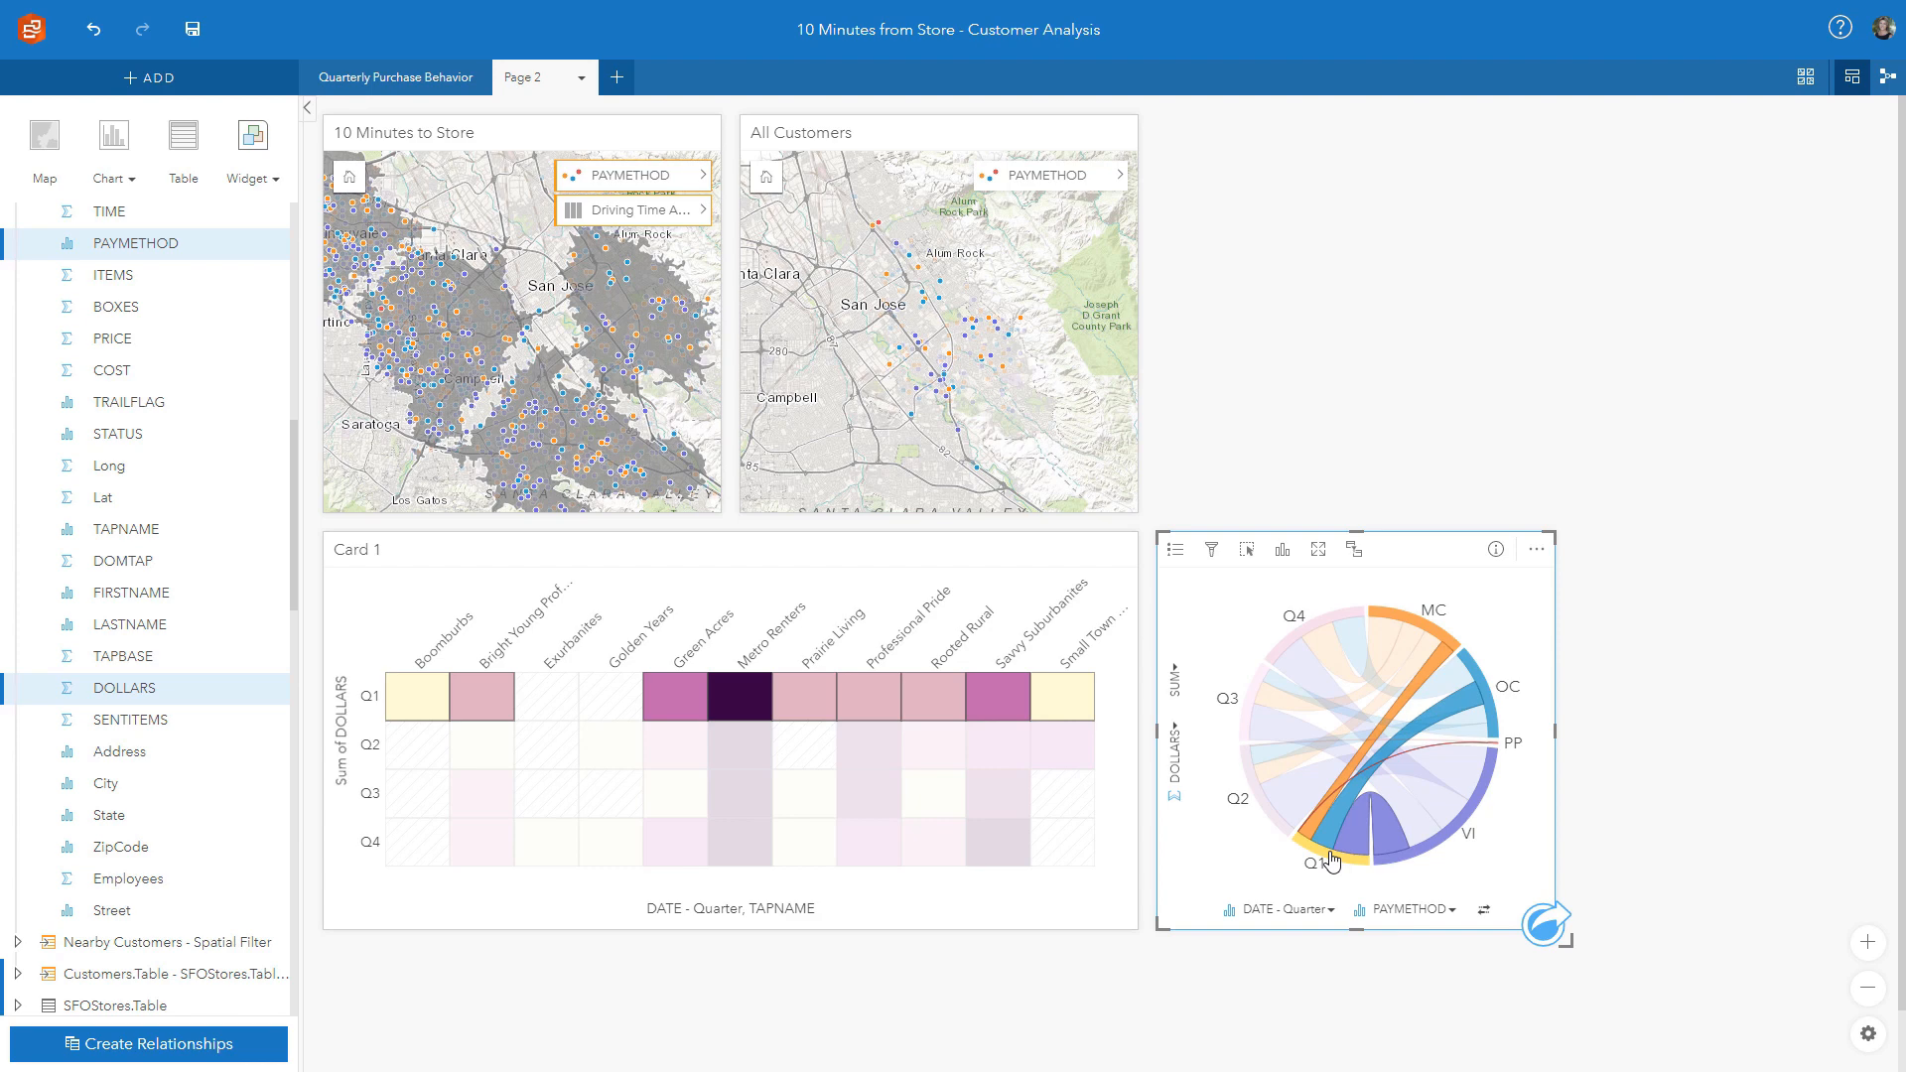
left_click(1488, 787)
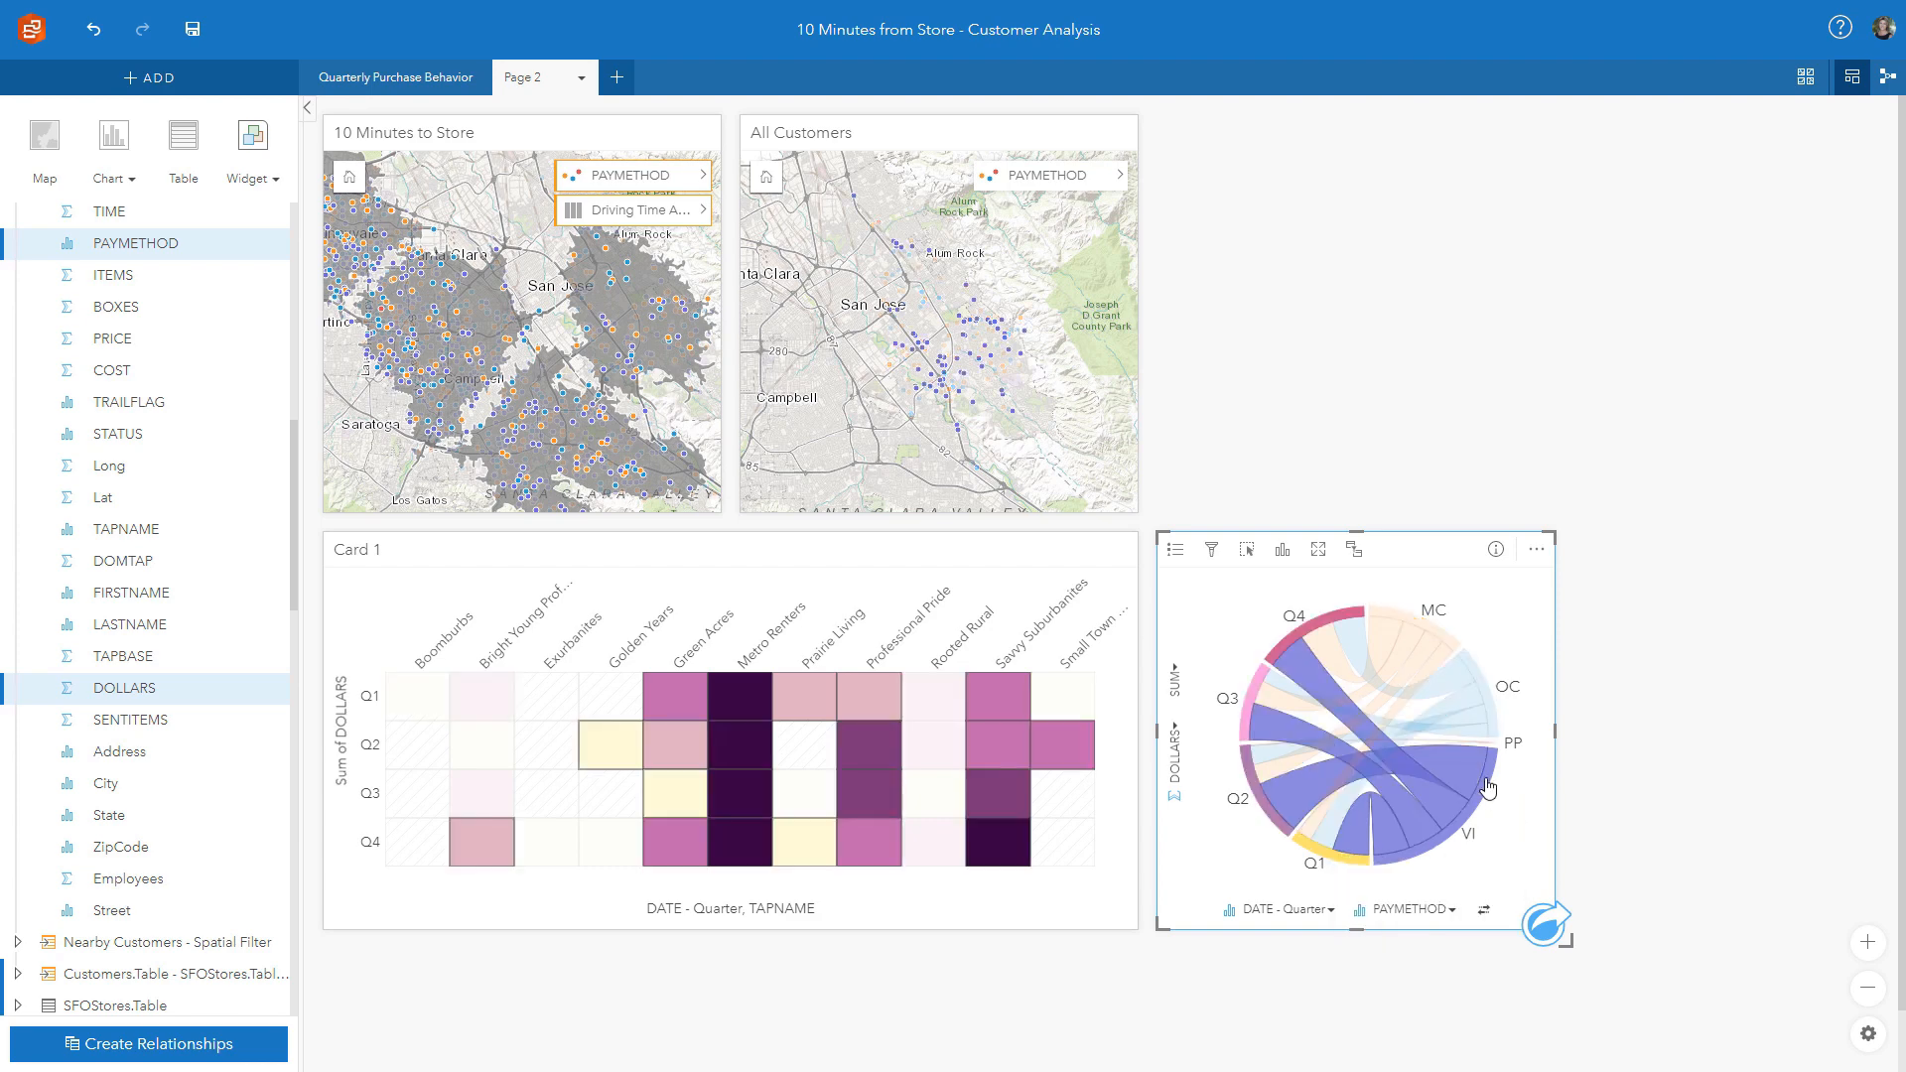
Examine the customers behind the Q4–VI, Q4–OC and Q3–MC links in the chord diagram.
left_click(1436, 814)
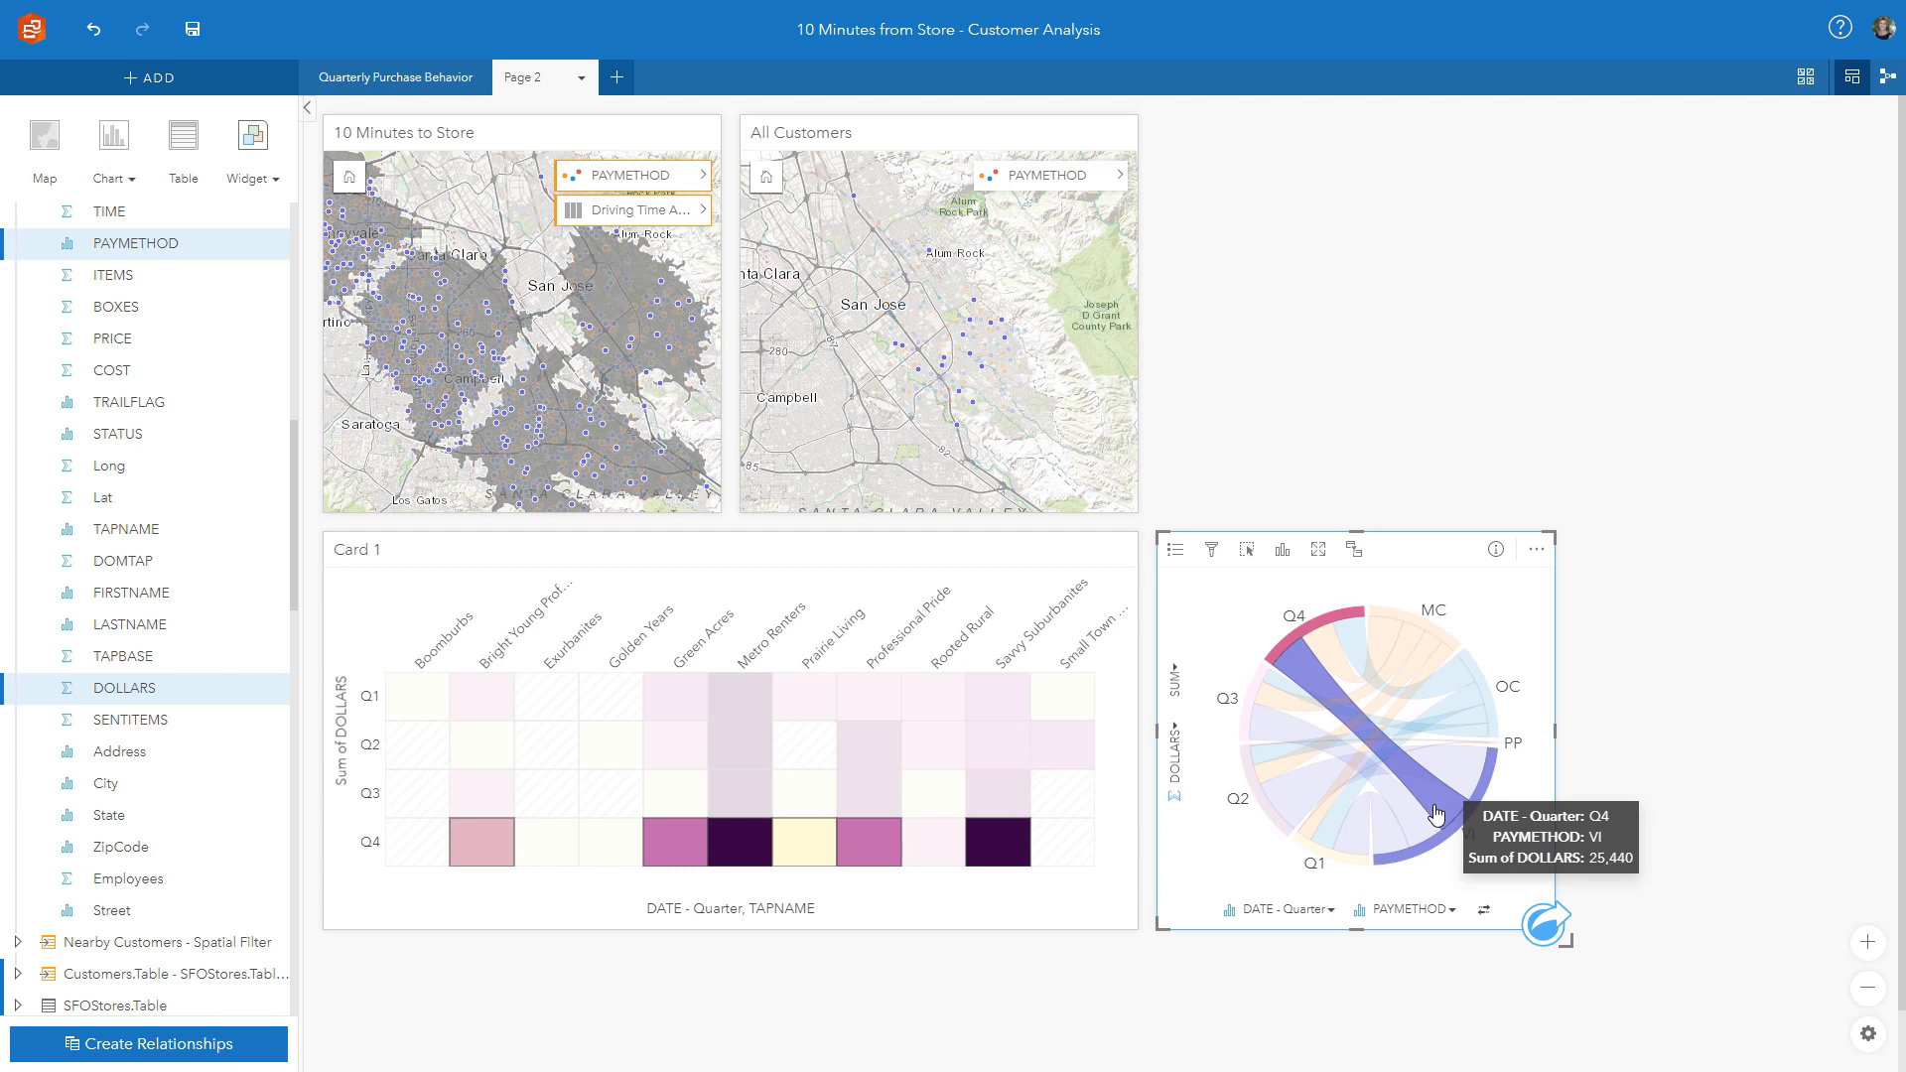
left_click(1355, 631)
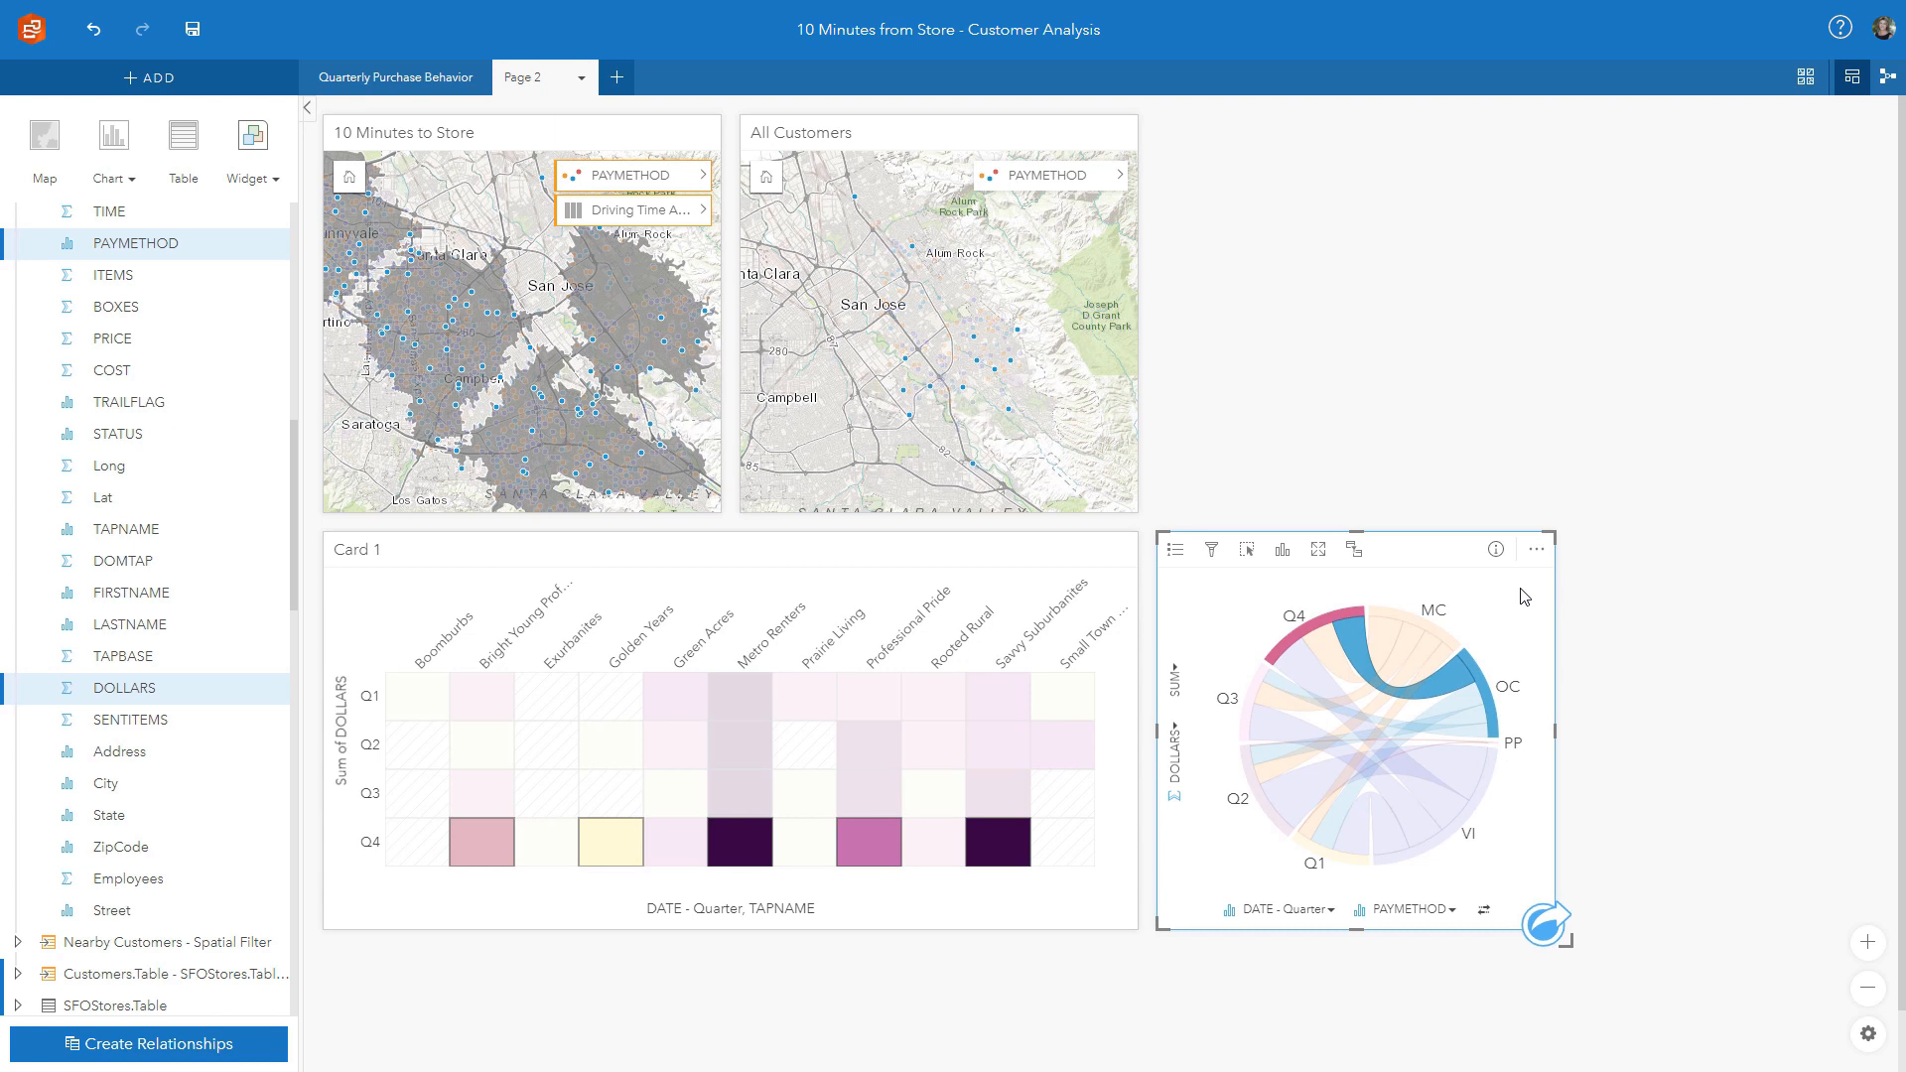
left_click(1403, 655)
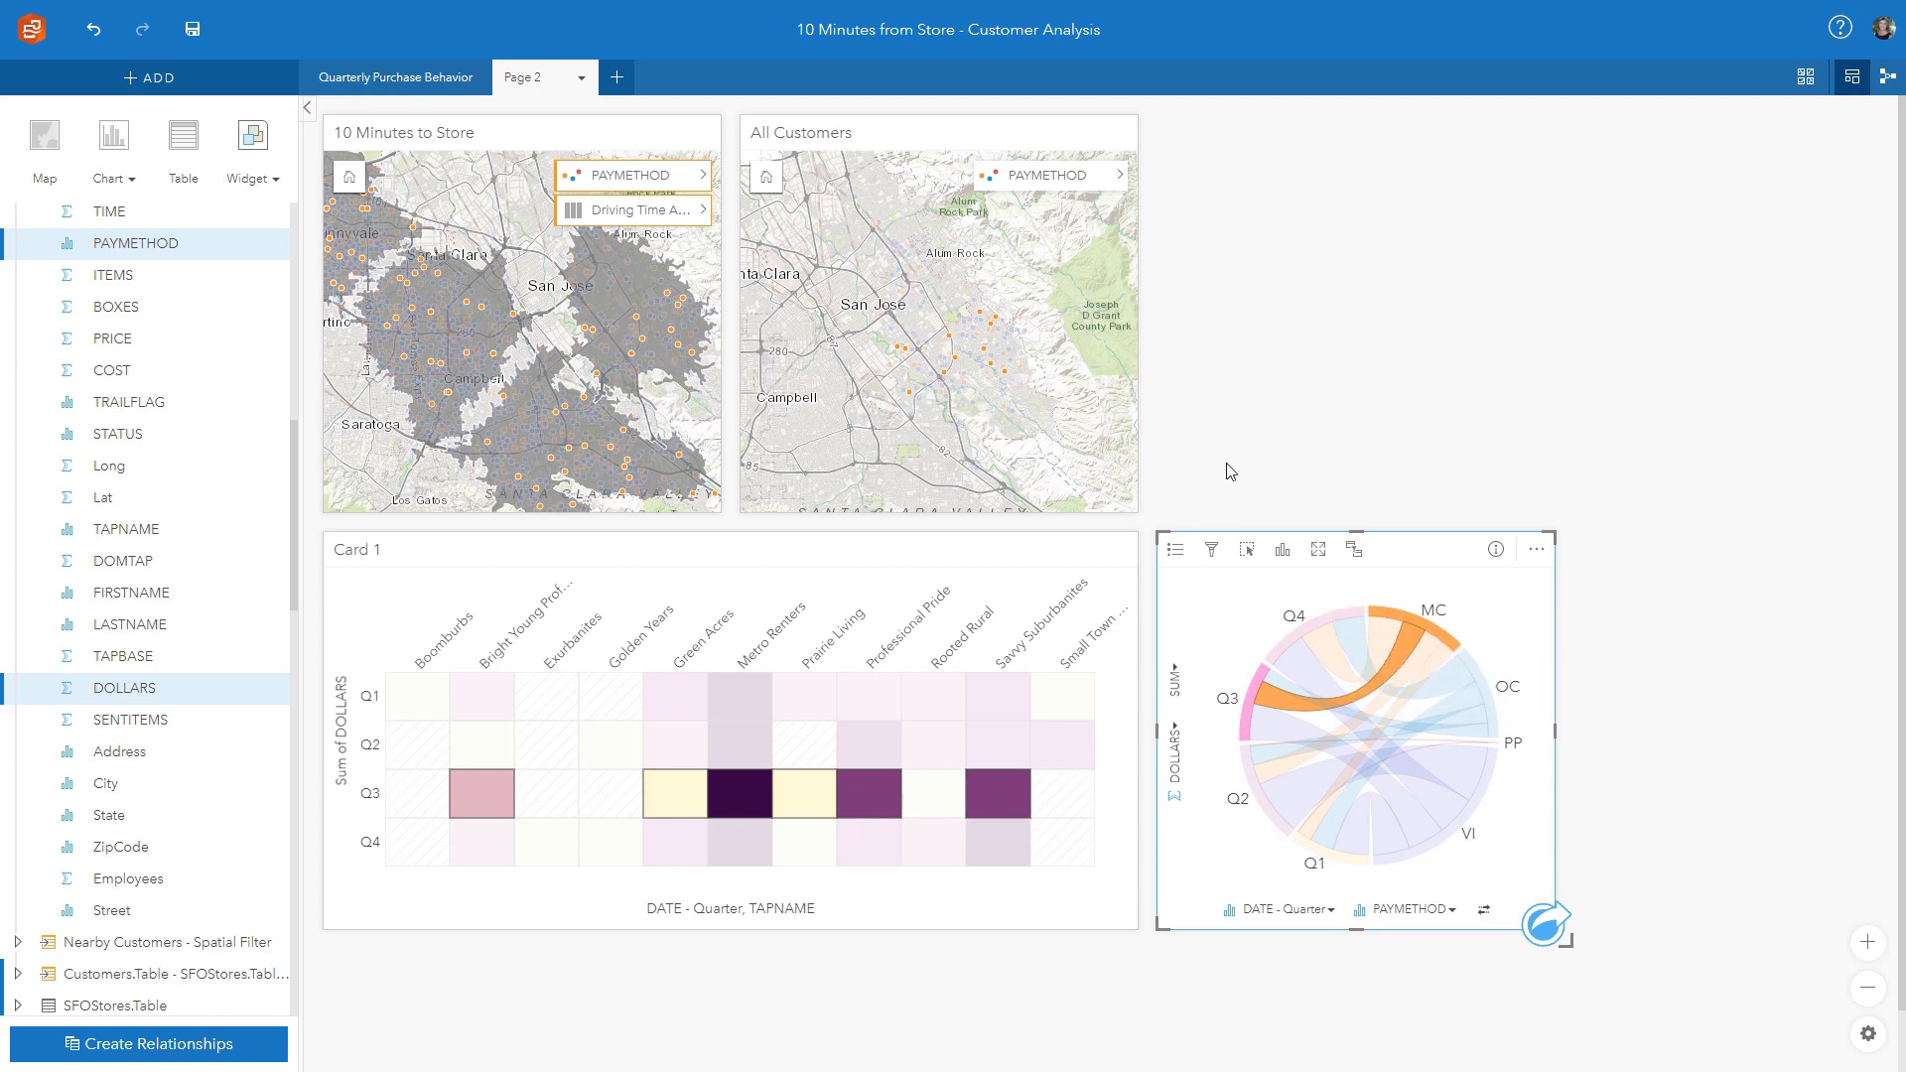
left_click(1296, 392)
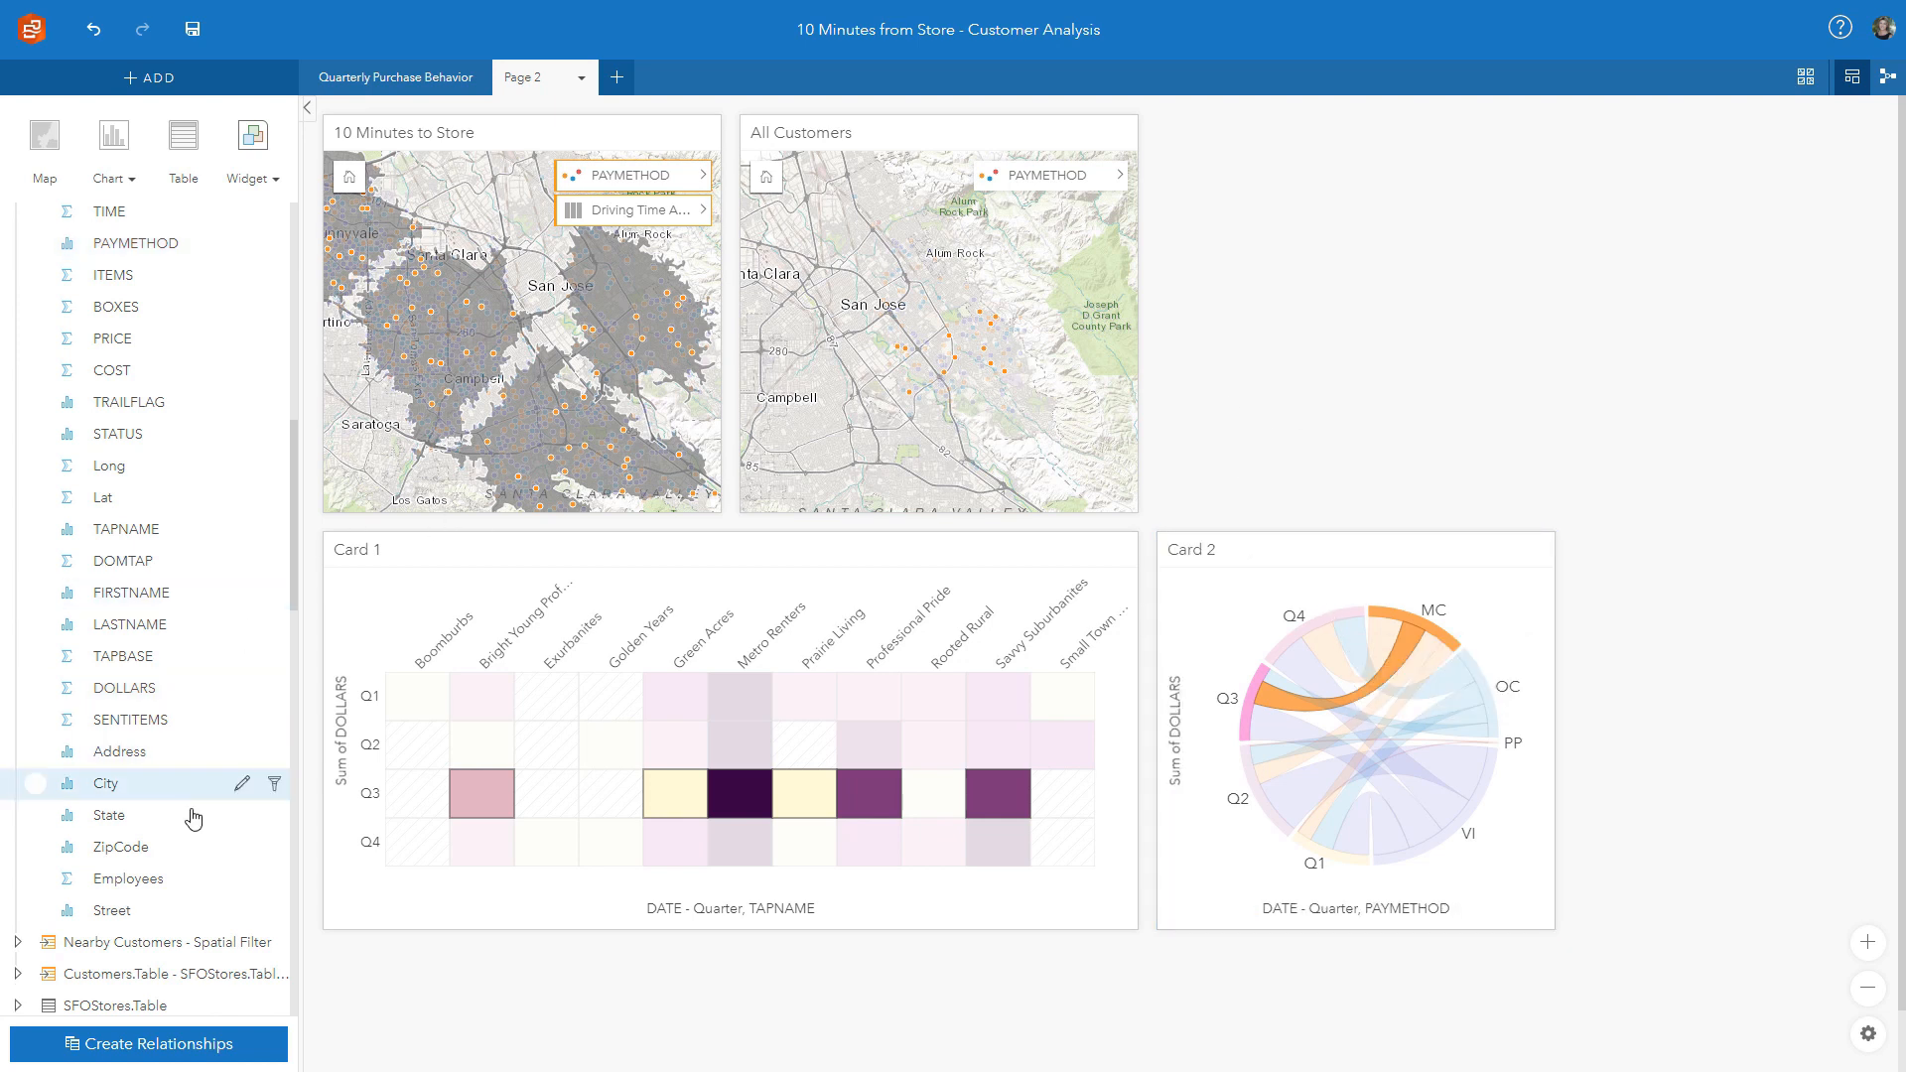
Create a summary table of DOLLARS by Address in the empty space beside the All Customers map.
left_click(114, 753)
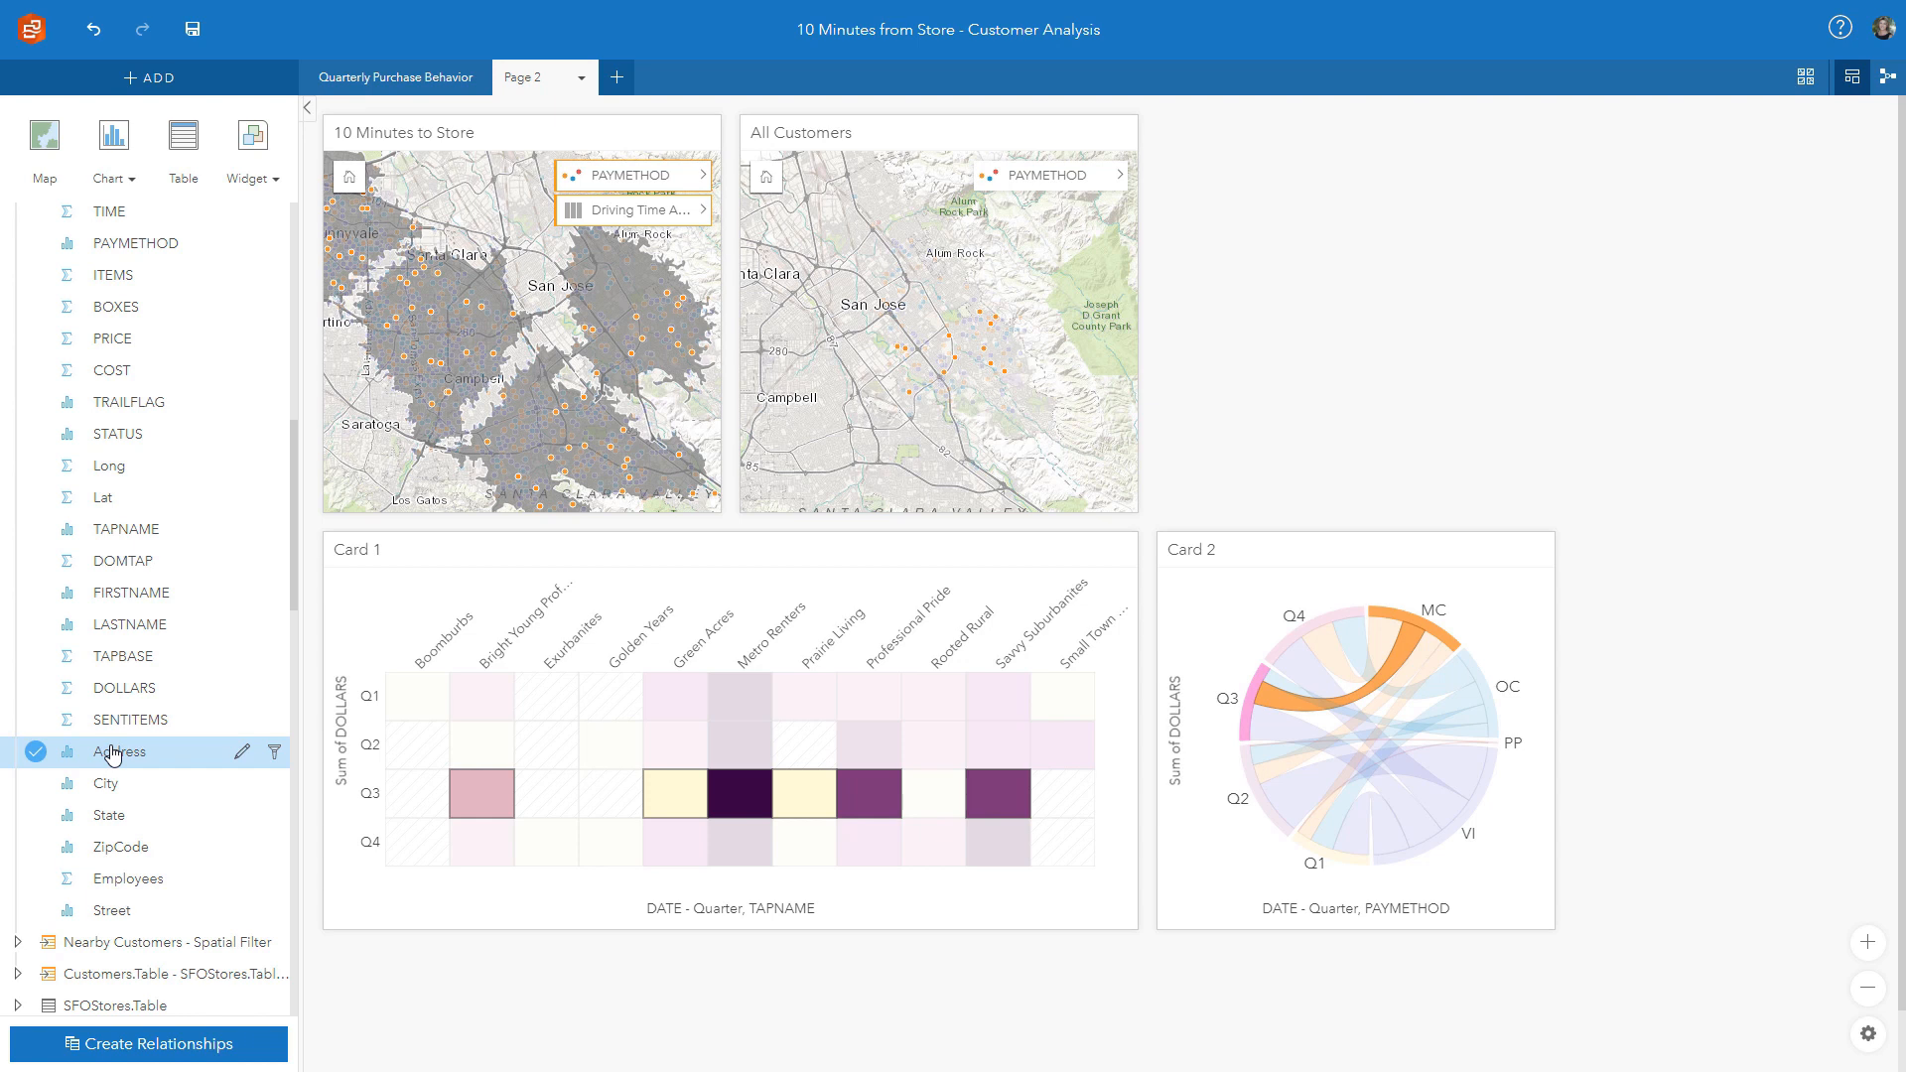
left_click(115, 691)
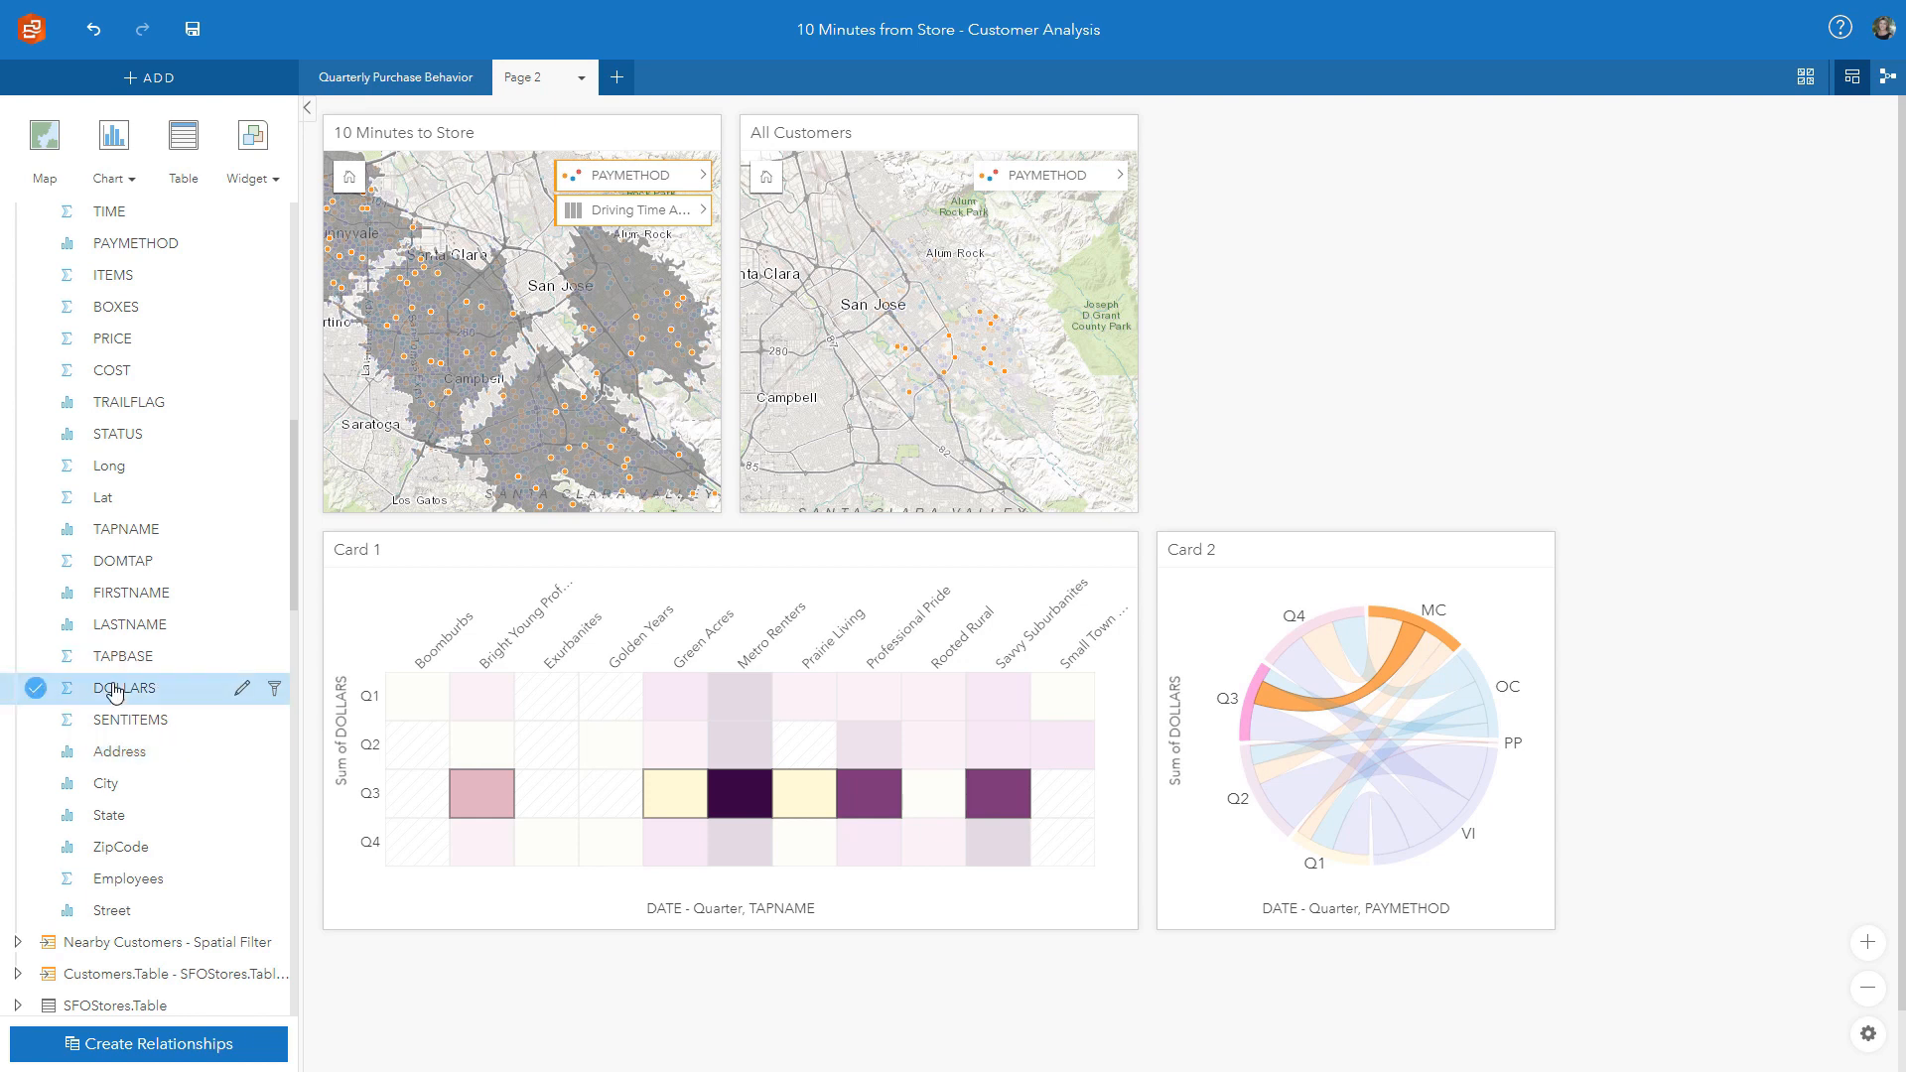
left_click(116, 761)
left_click_drag(116, 761, 1476, 200)
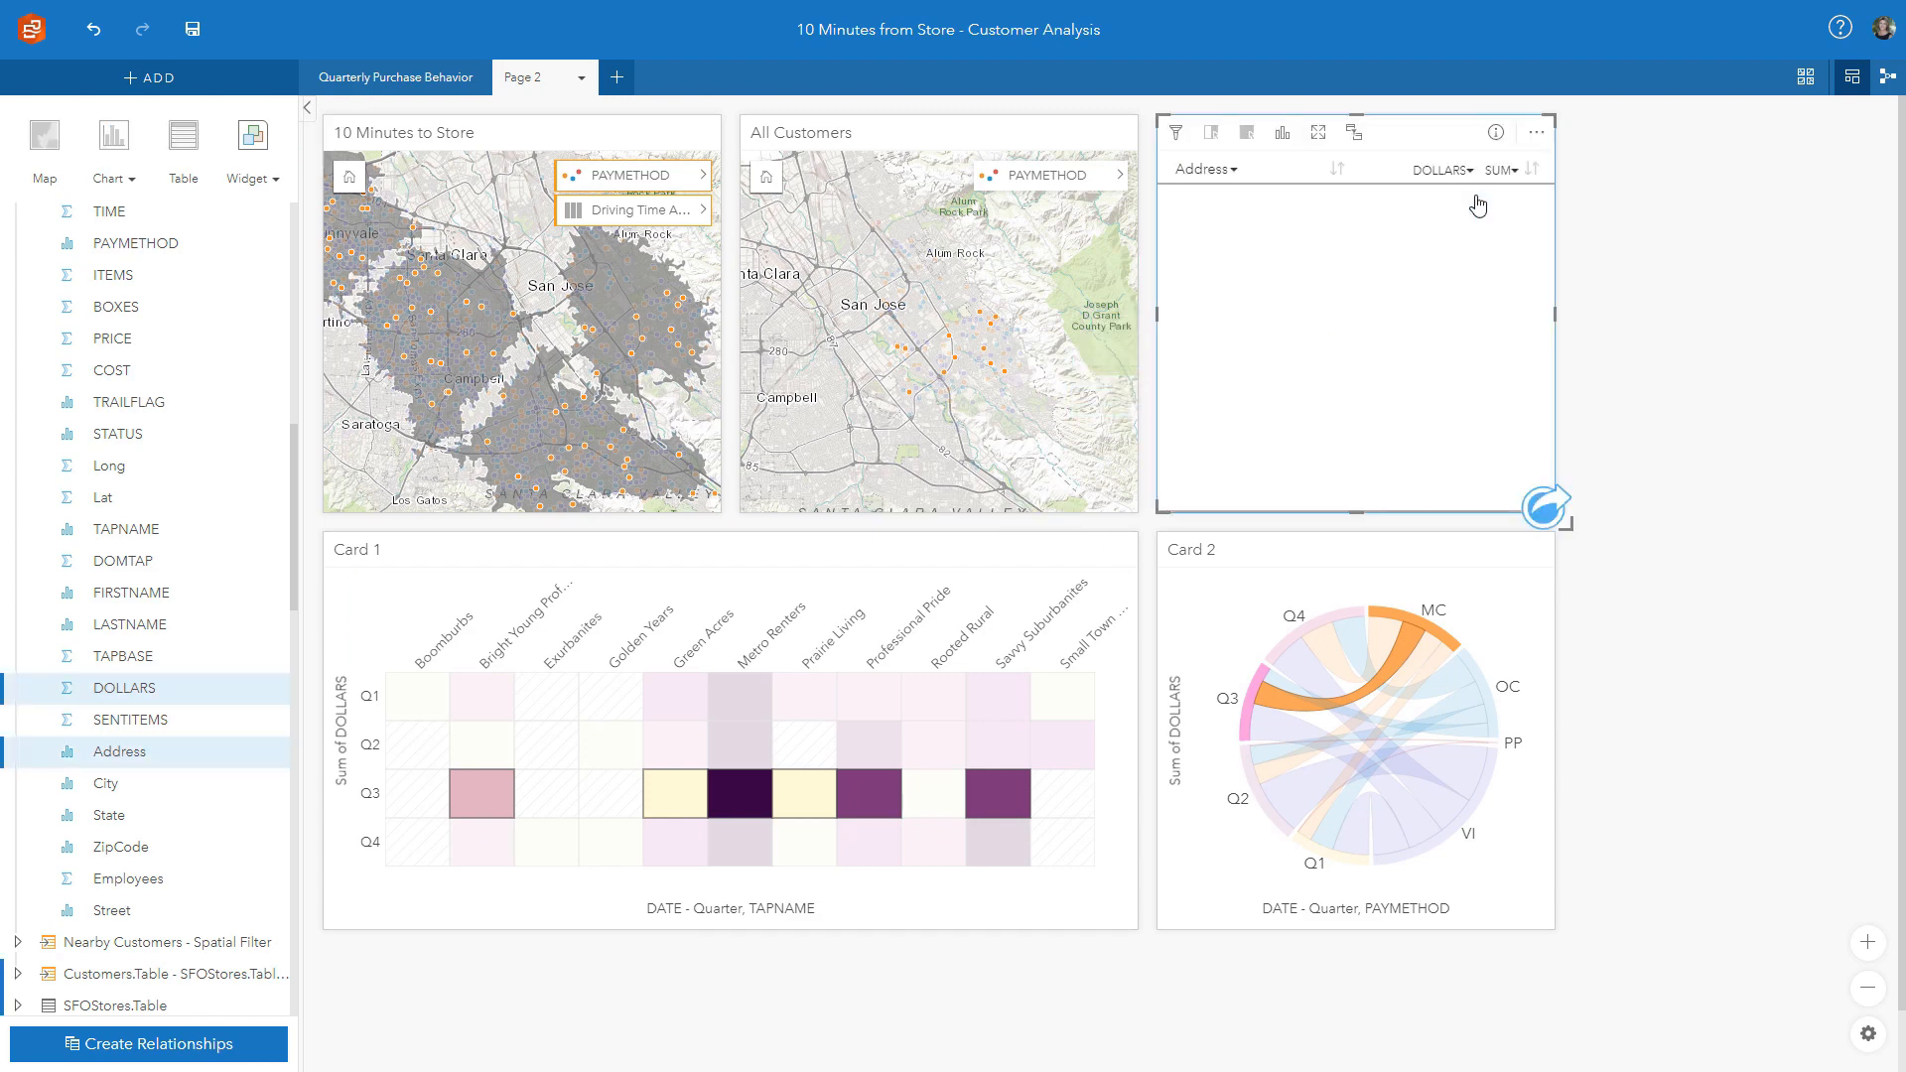
Sort the table by summed DOLLARS from highest to lowest and select the Tully Road row to highlight its customers on the maps.
left_click(1530, 173)
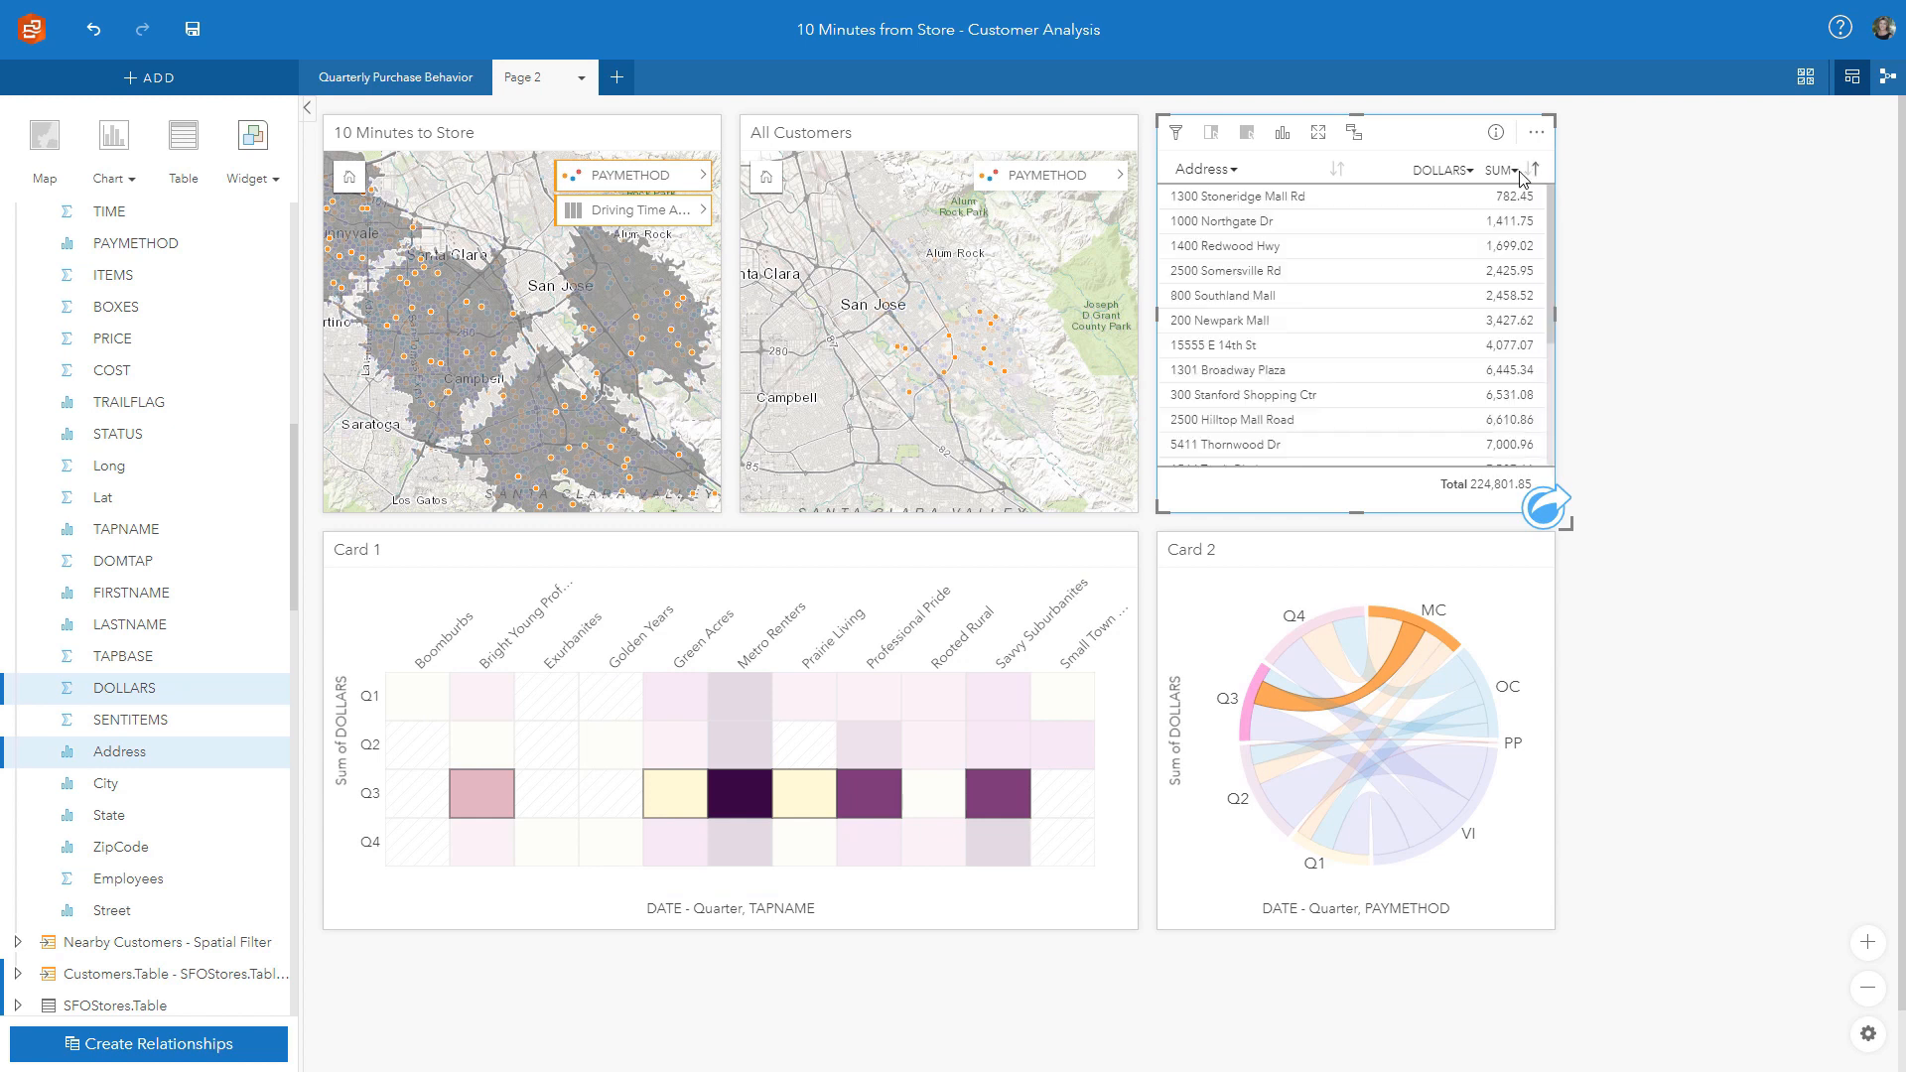
left_click(1511, 171)
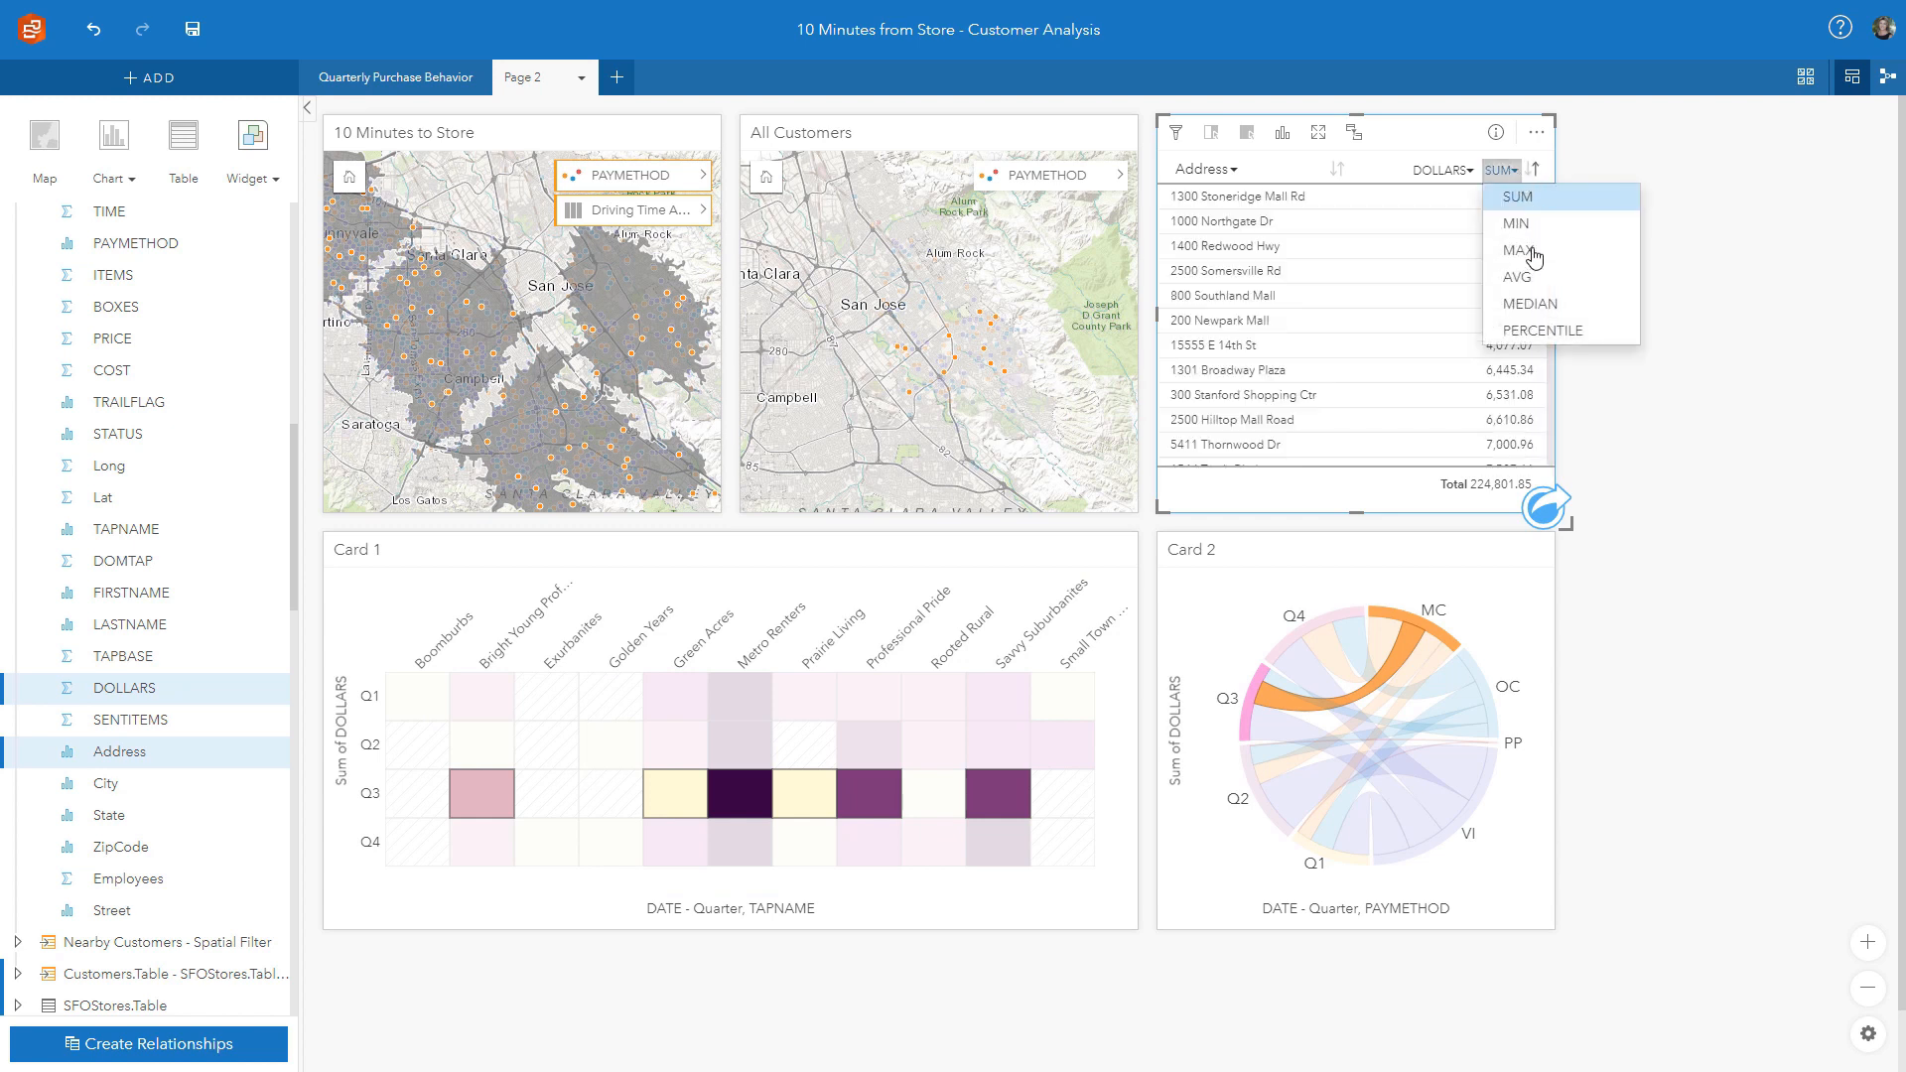
left_click(1534, 172)
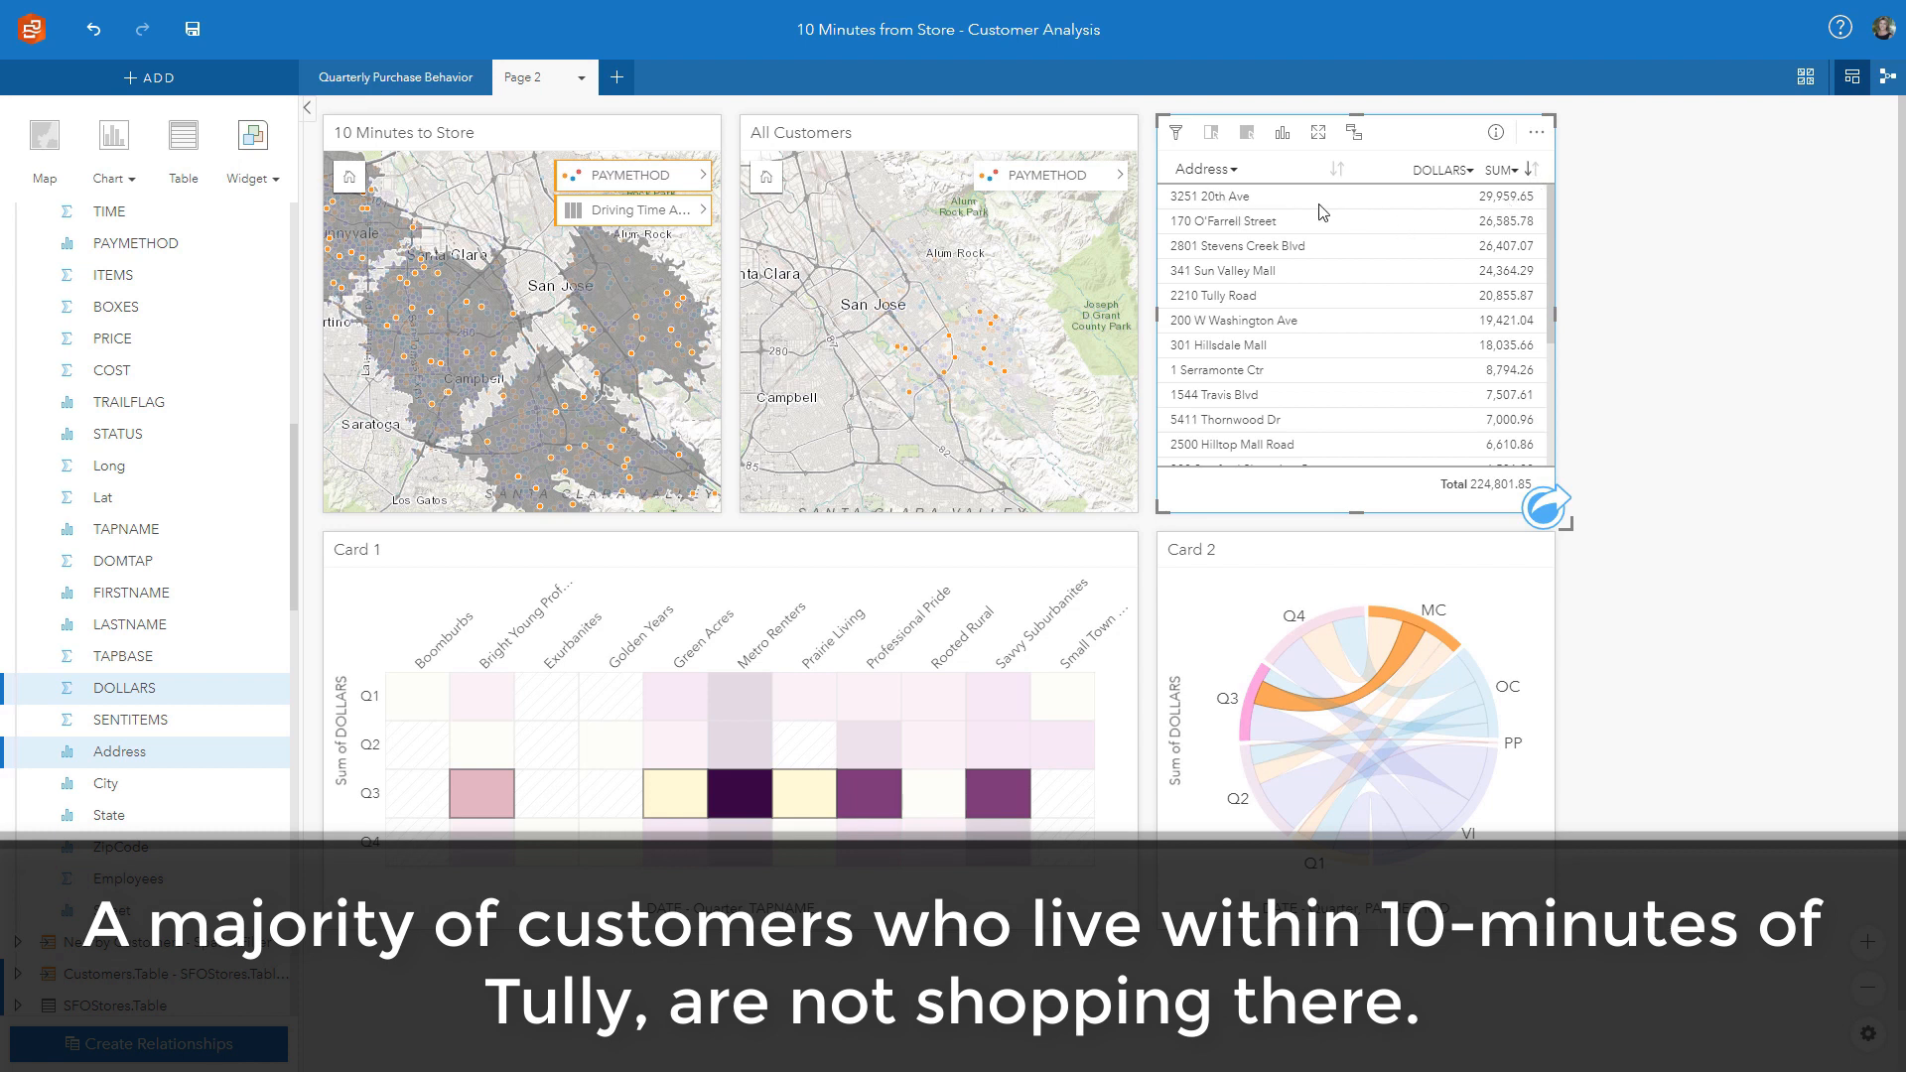
left_click(1240, 305)
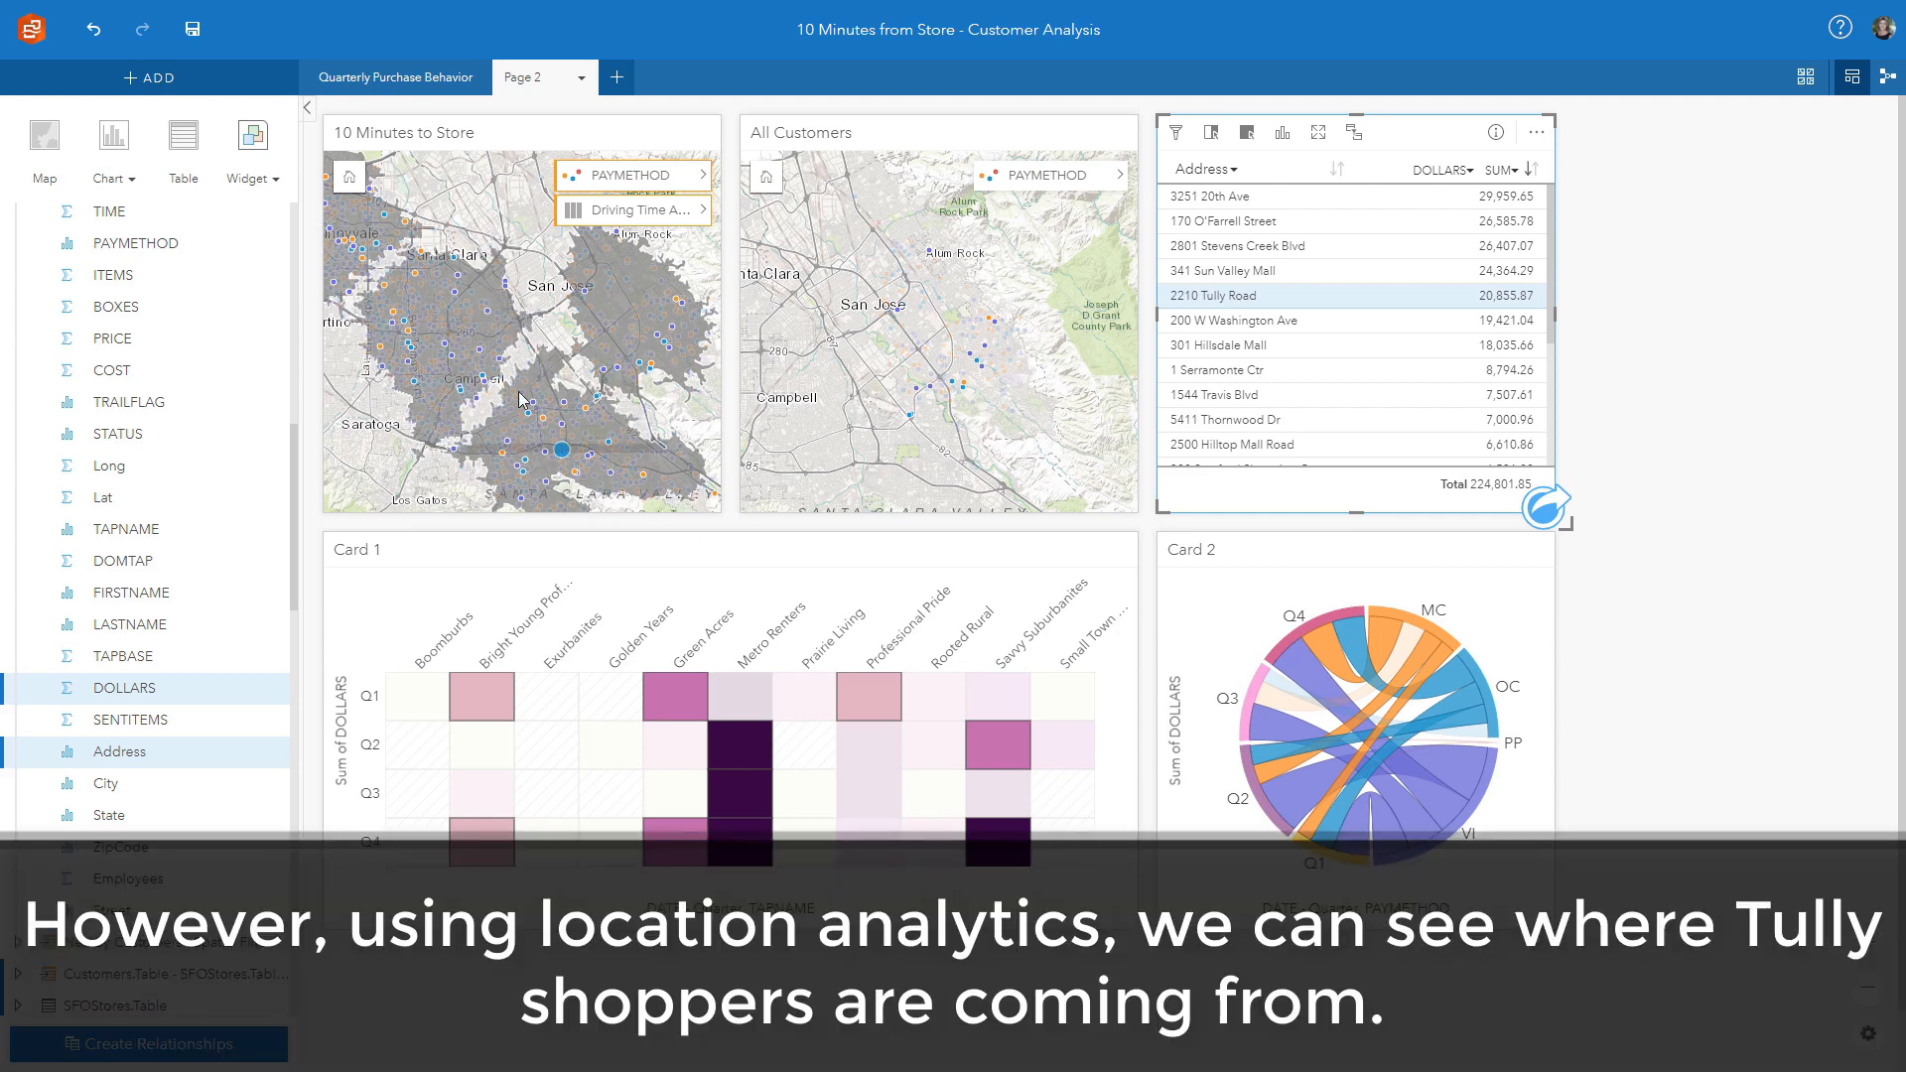
mouse_move(443, 325)
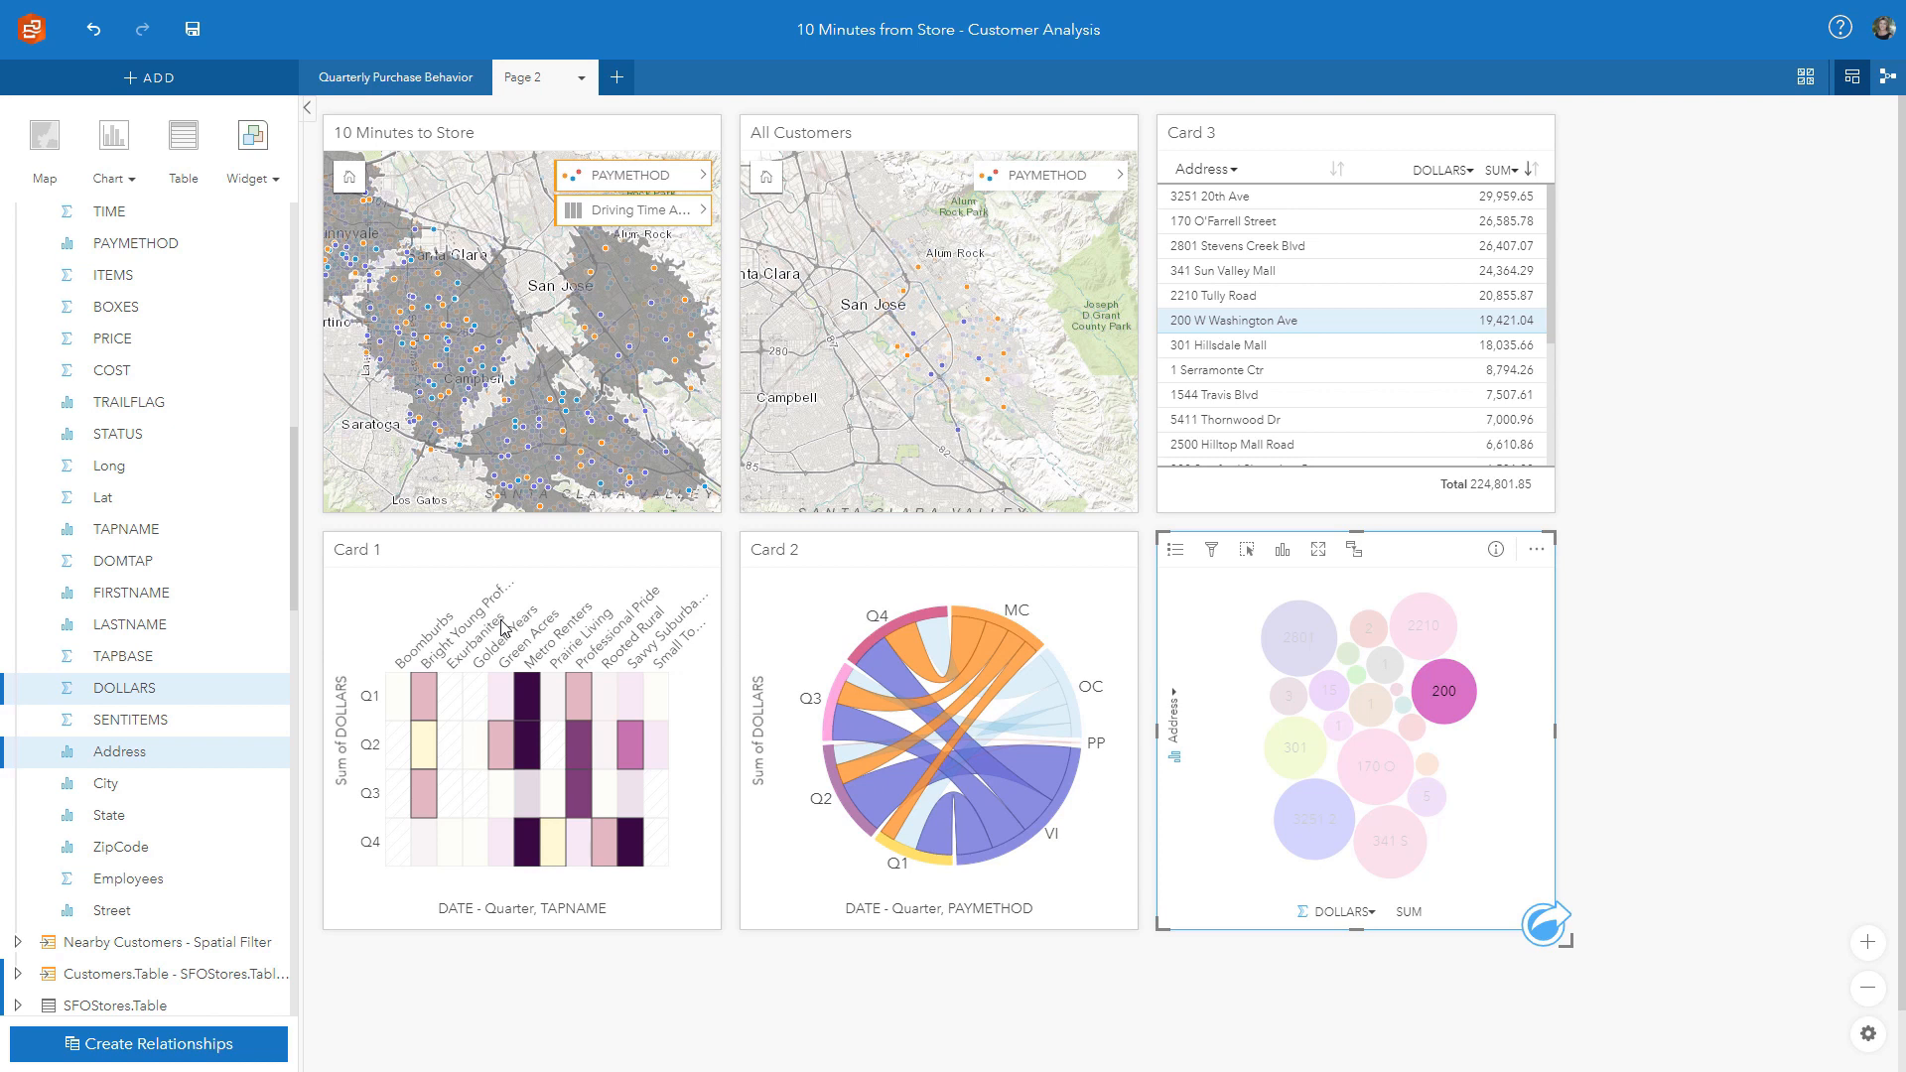
Rename Page 2 as "Tully Road Store".
double_click(542, 80)
key("BackSpace")
type("Tully Road Store")
key("Return")
Rename the workbook as "Tully Road Crosss Shopping".
left_click(908, 32)
type("T")
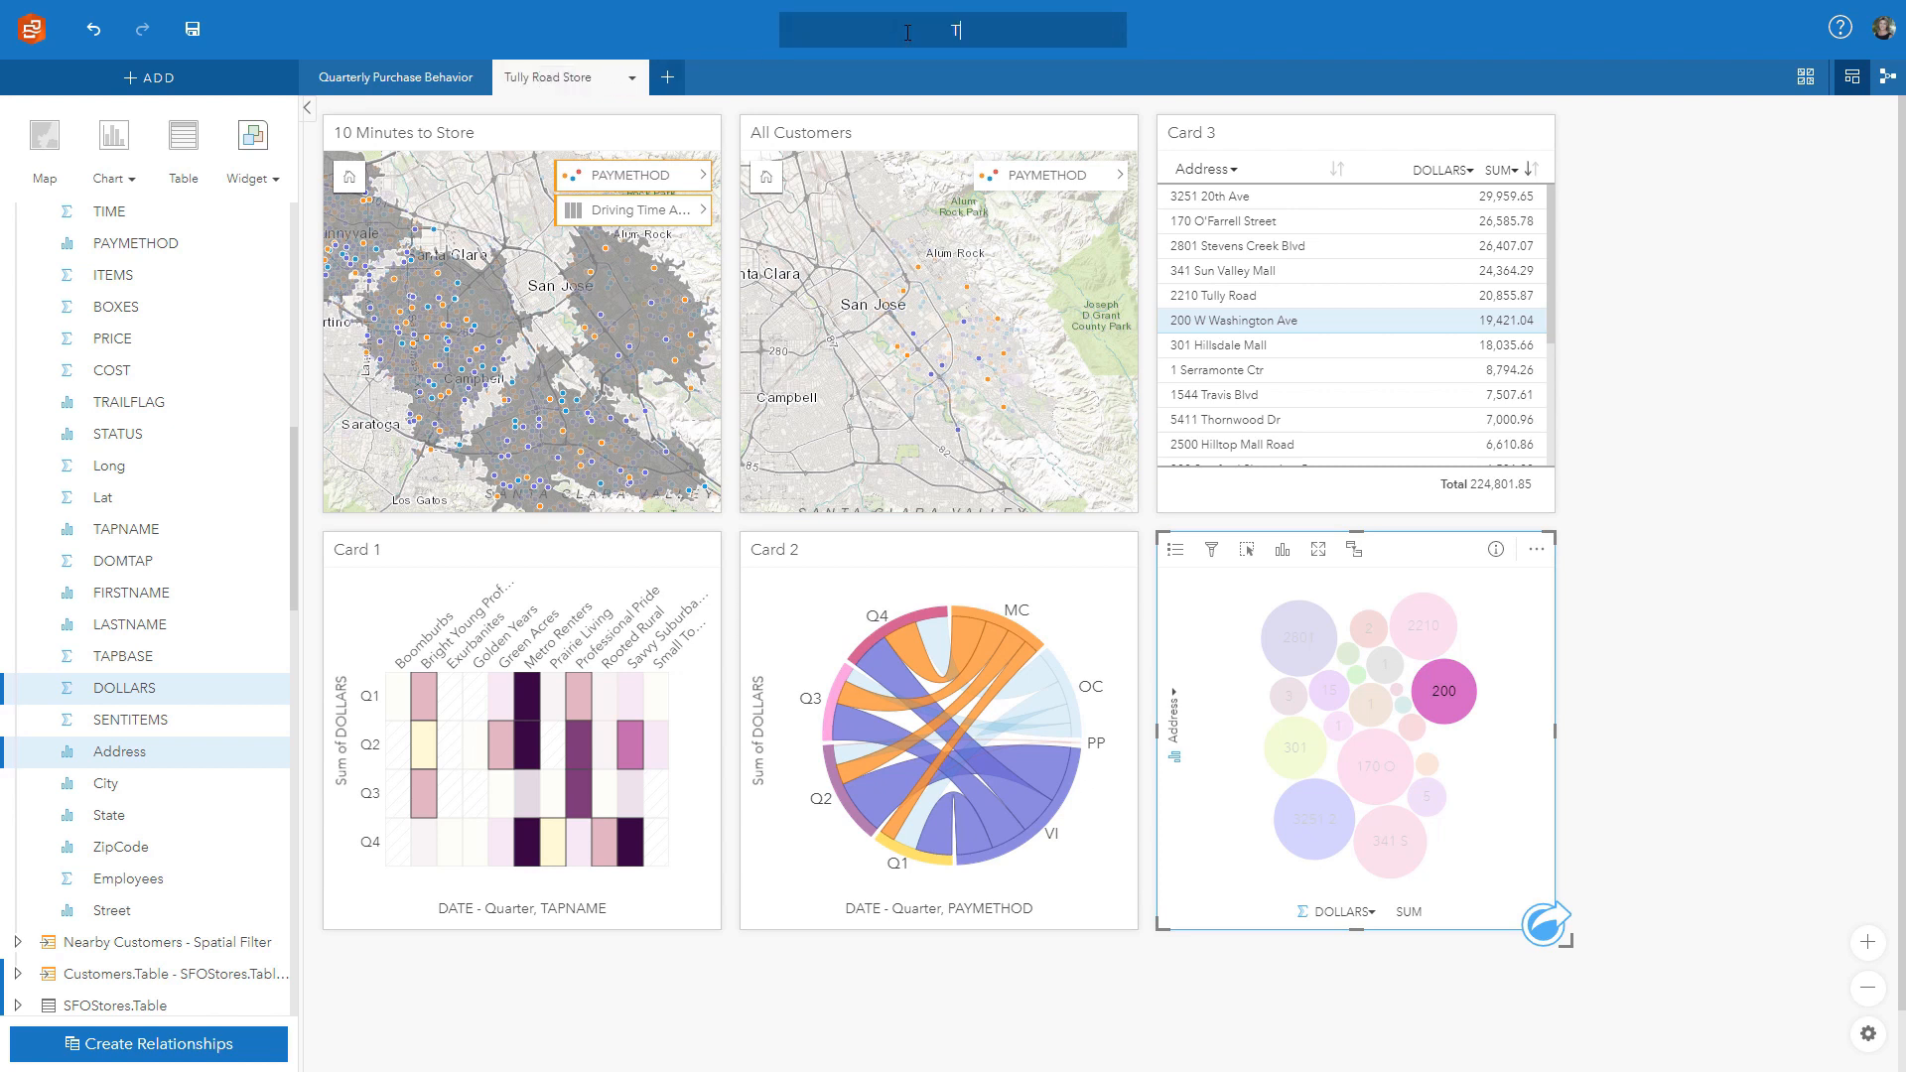
type("ully Road Crosss Shopping")
key("Return")
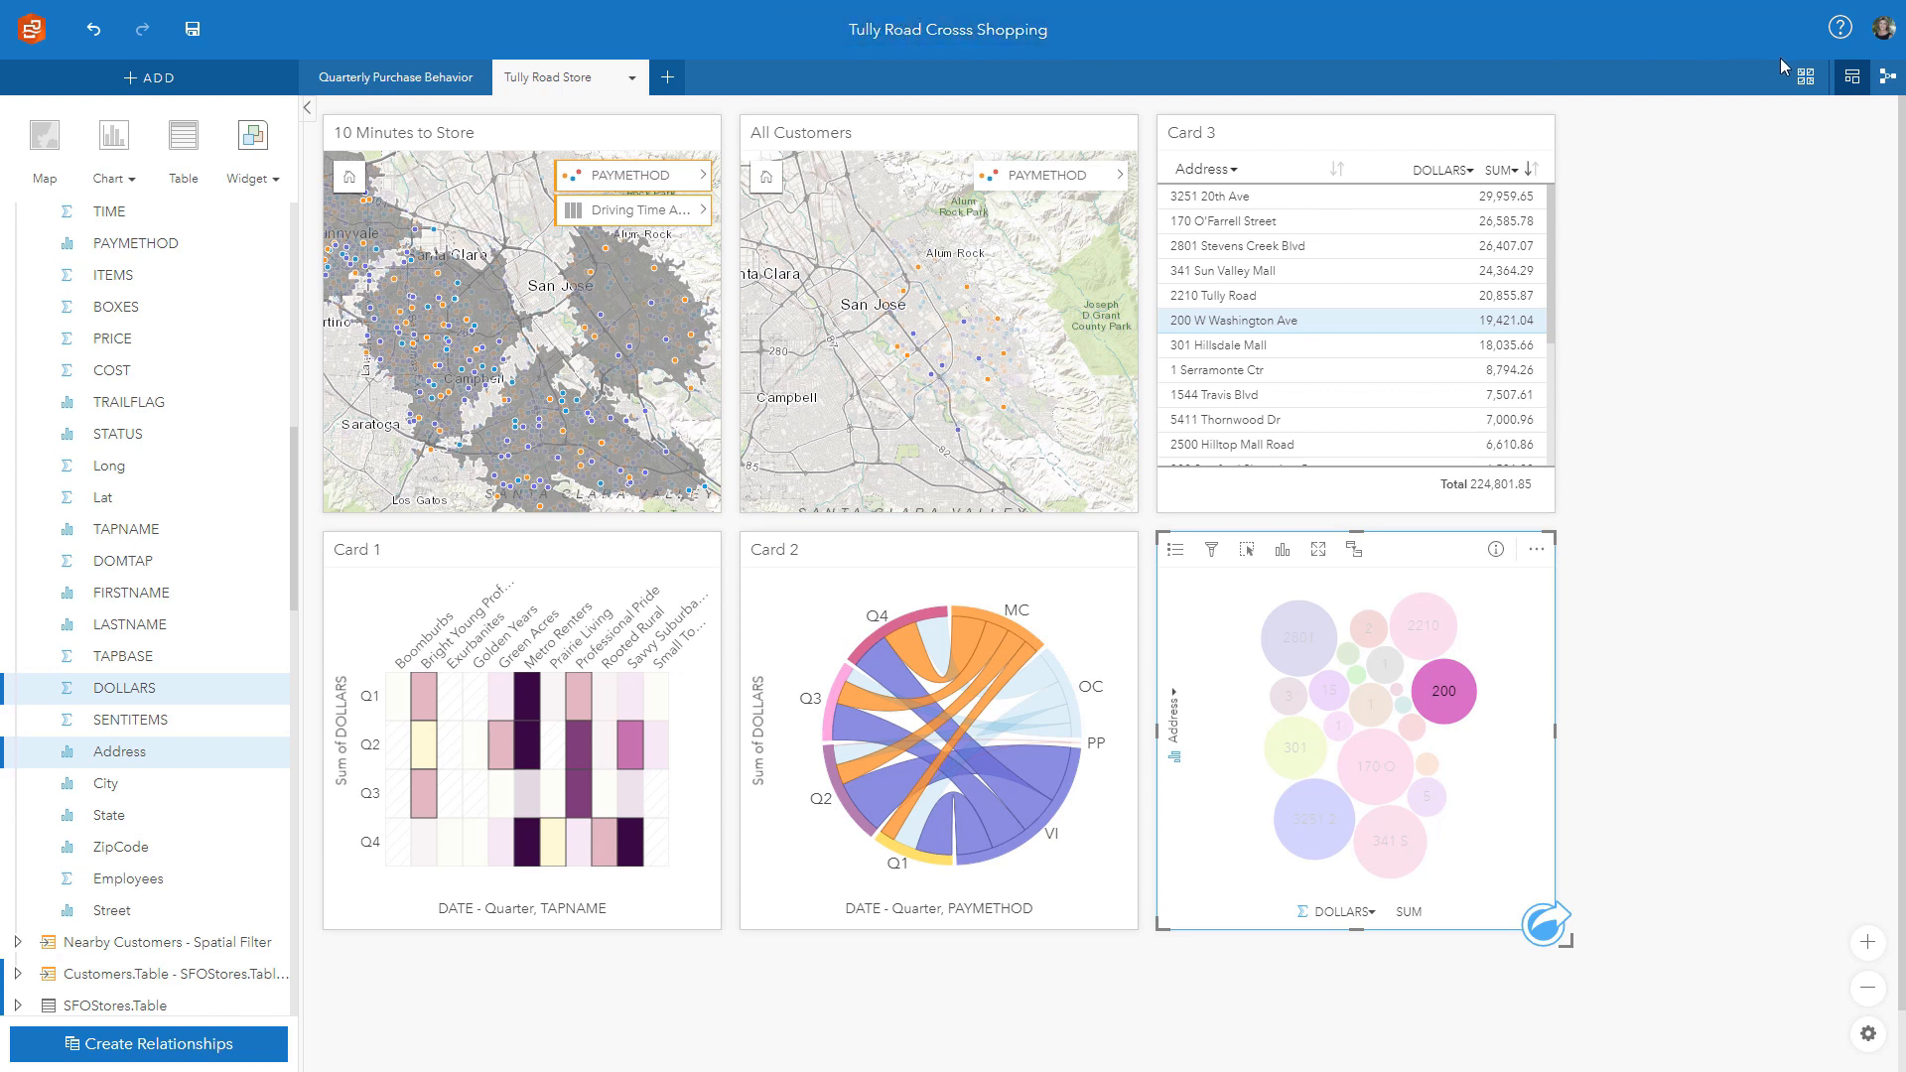
Open the analysis view and examine the recorded model, from the source datasets through to the result cards.
left_click(1886, 83)
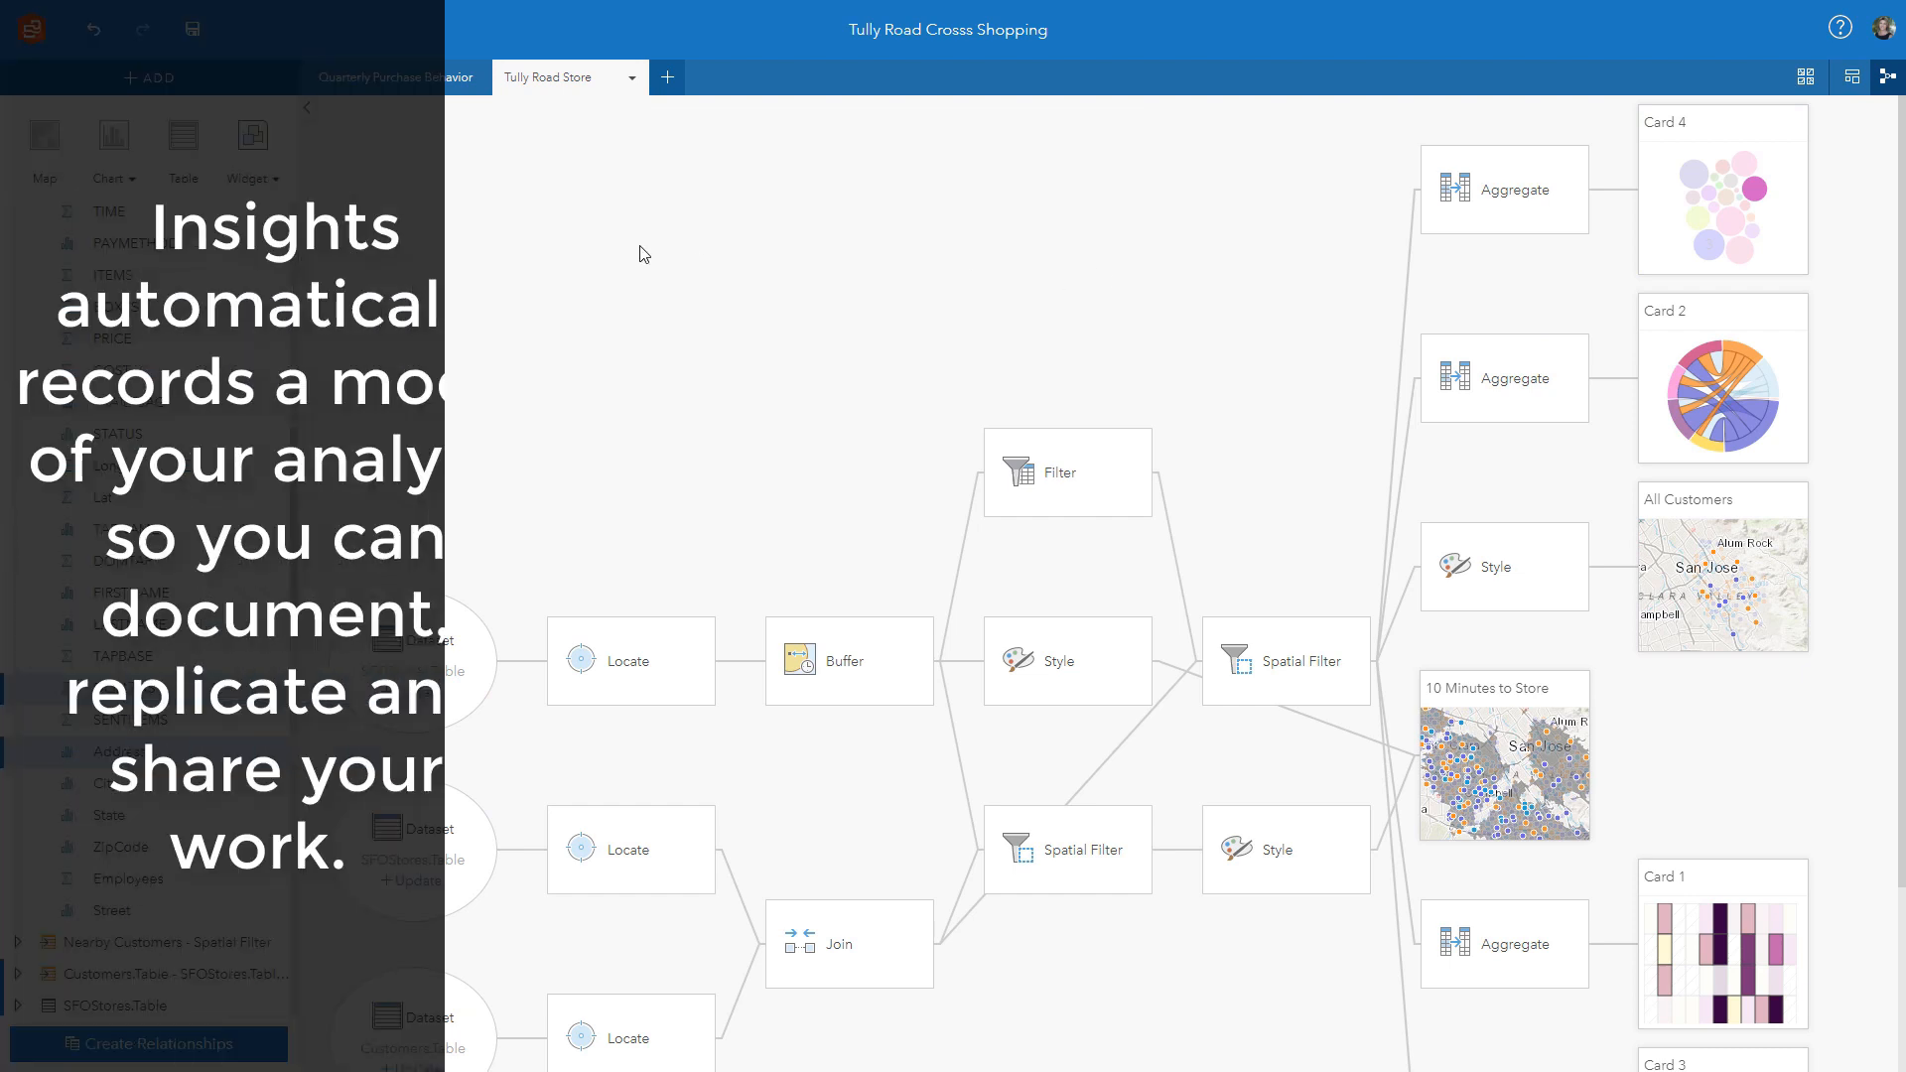
scroll(643, 254, "down", 1)
scroll(643, 254, "down", 1)
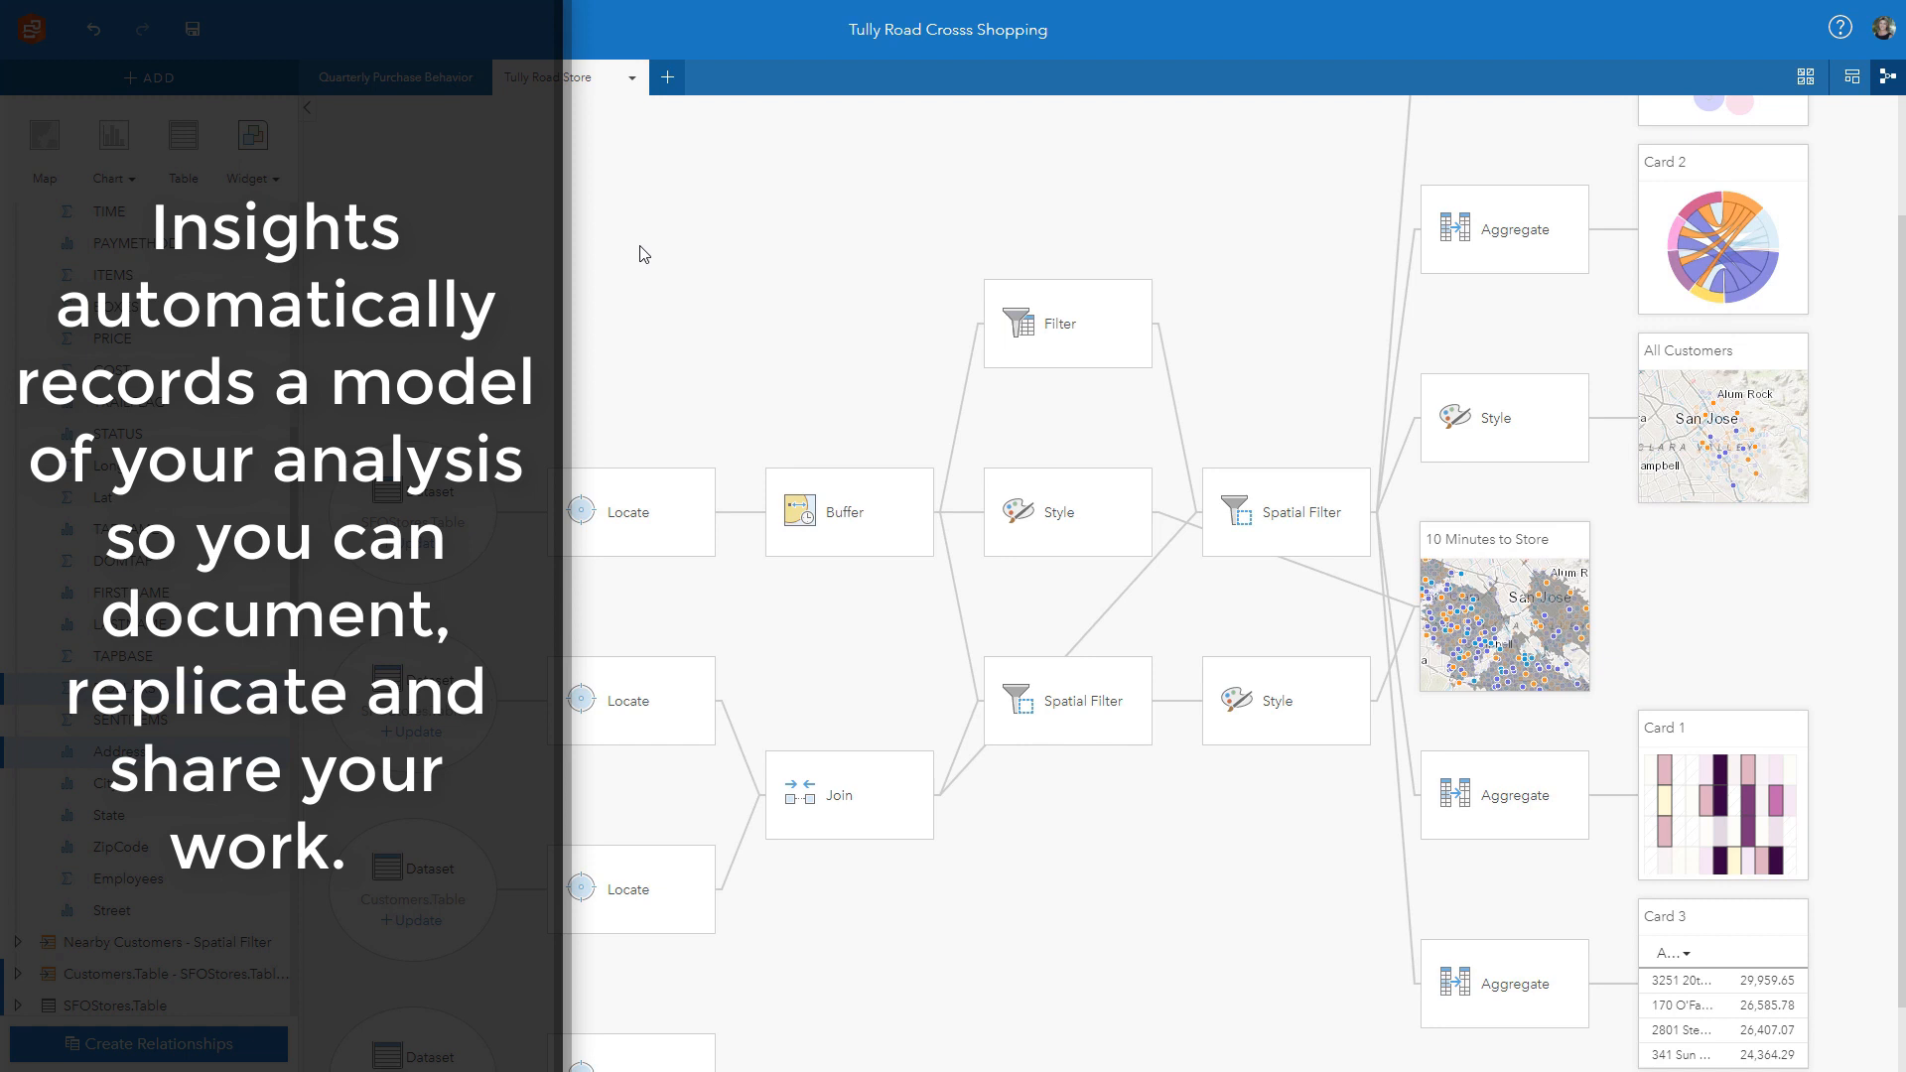
scroll(643, 254, "up", 2)
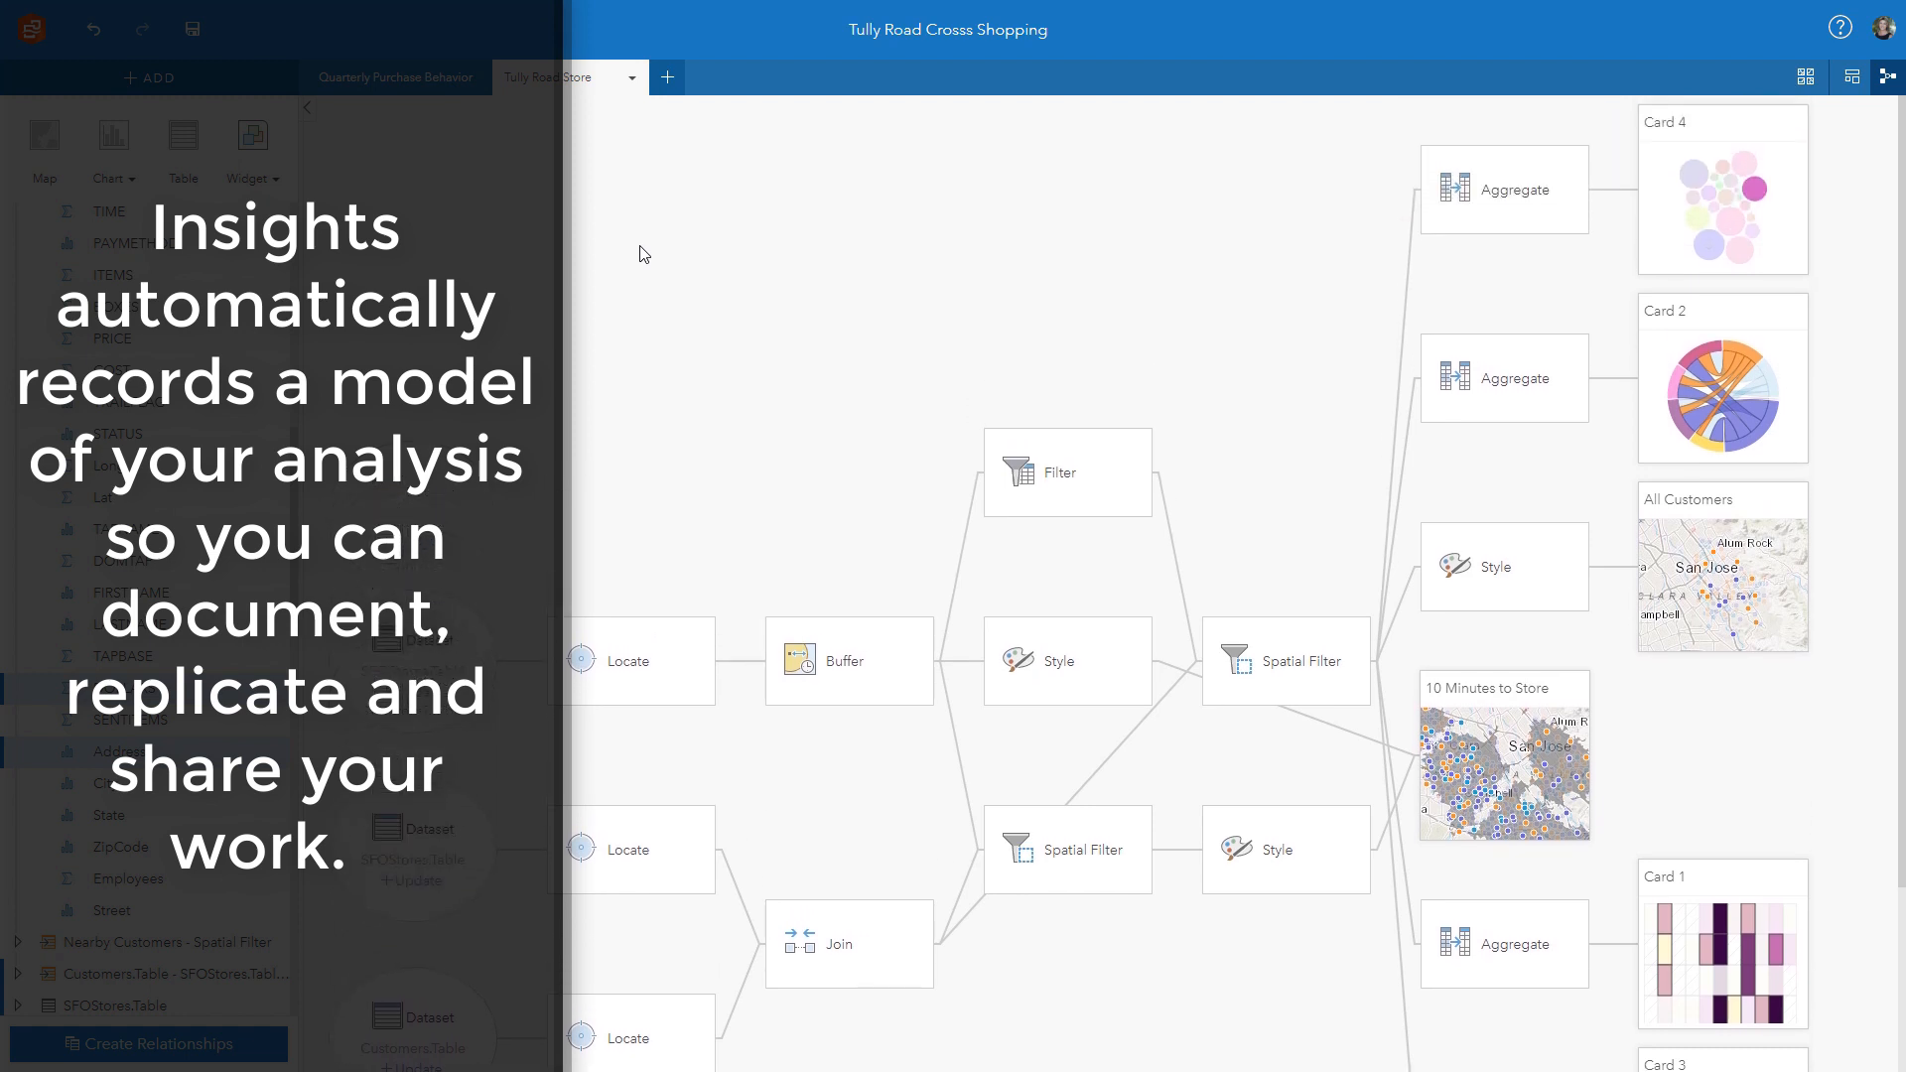